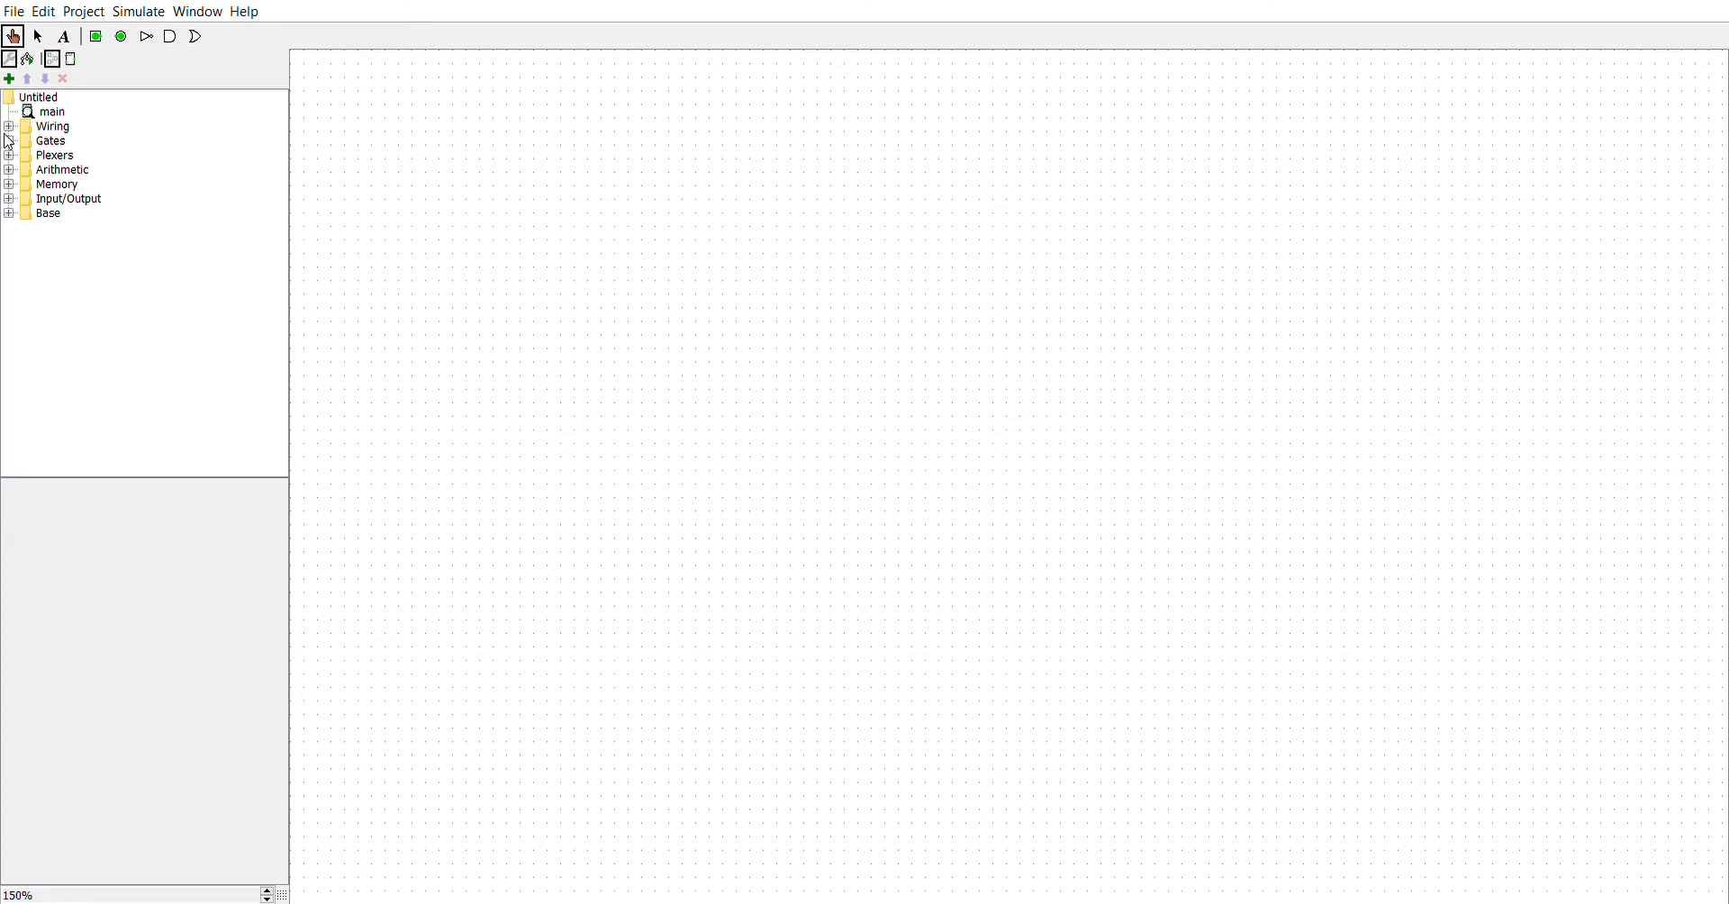
- Place three south-facing input pins in a horizontal row near the upper-left corner of the canvas
left_click(96, 39)
left_click(209, 511)
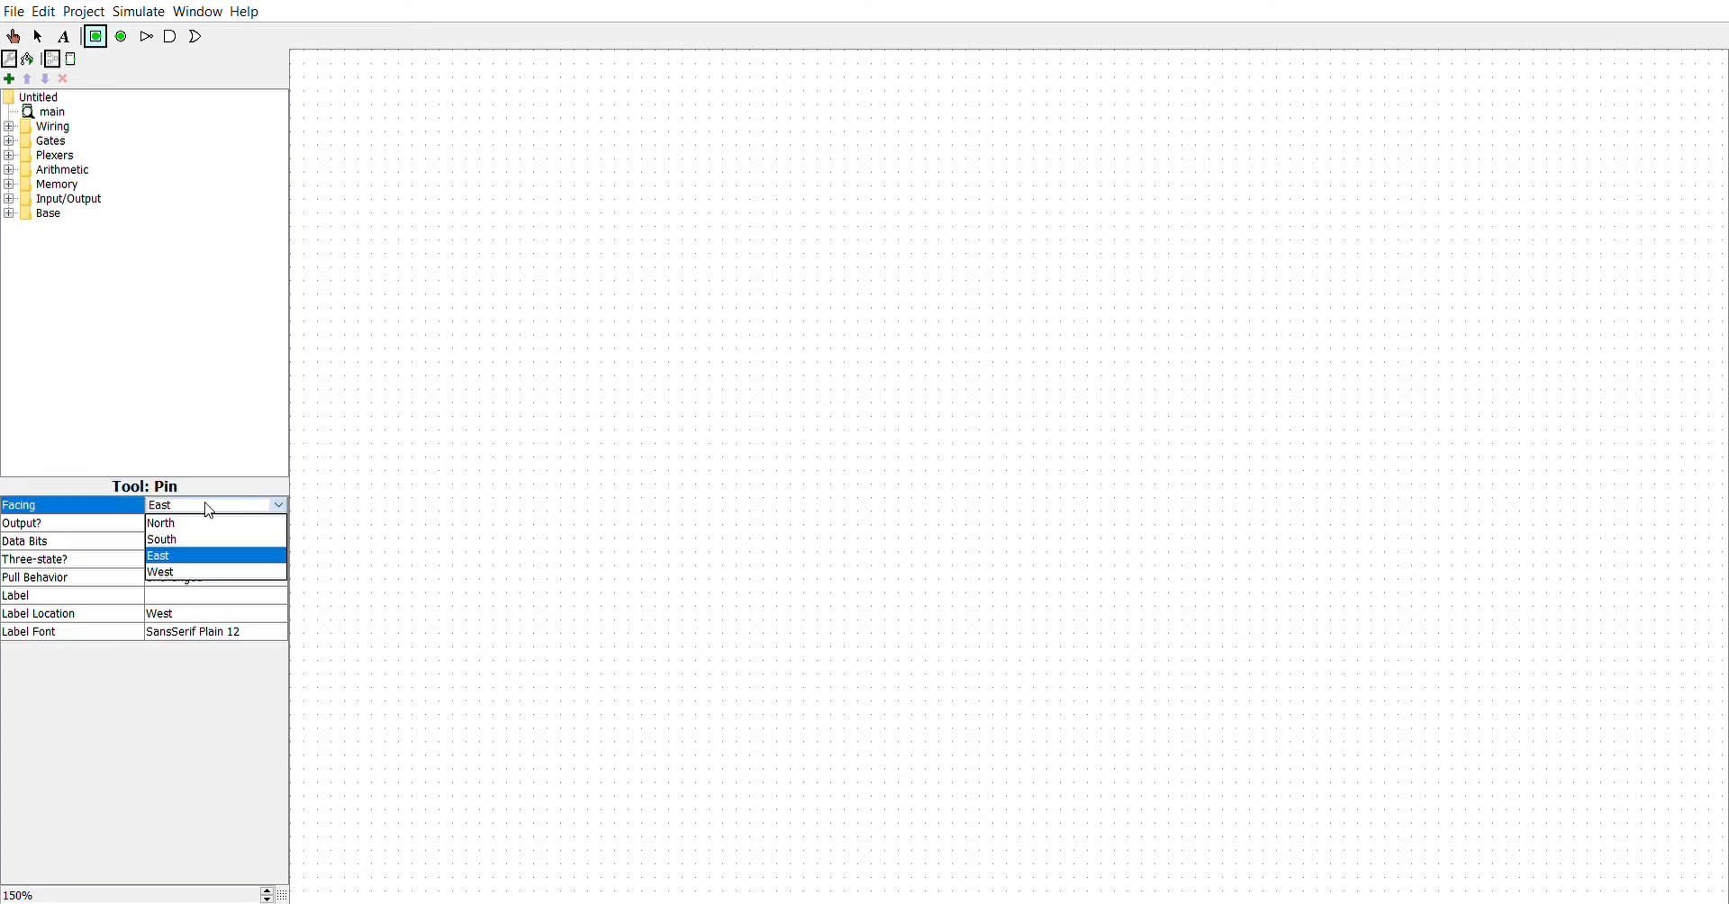
left_click(205, 538)
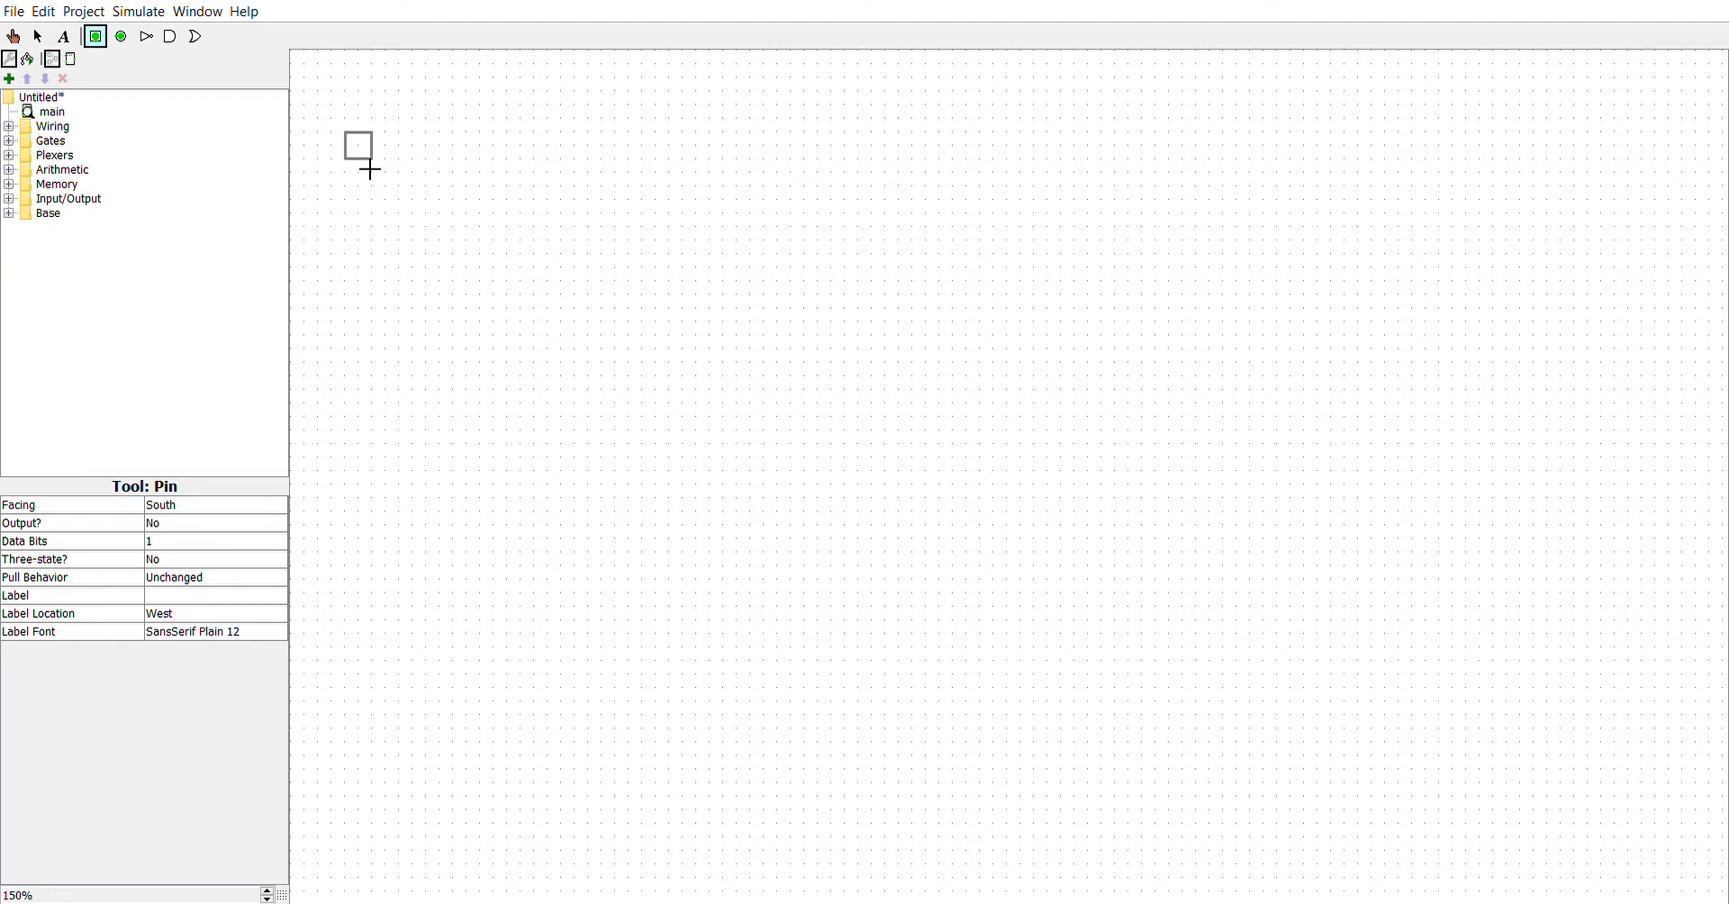
left_click(371, 166)
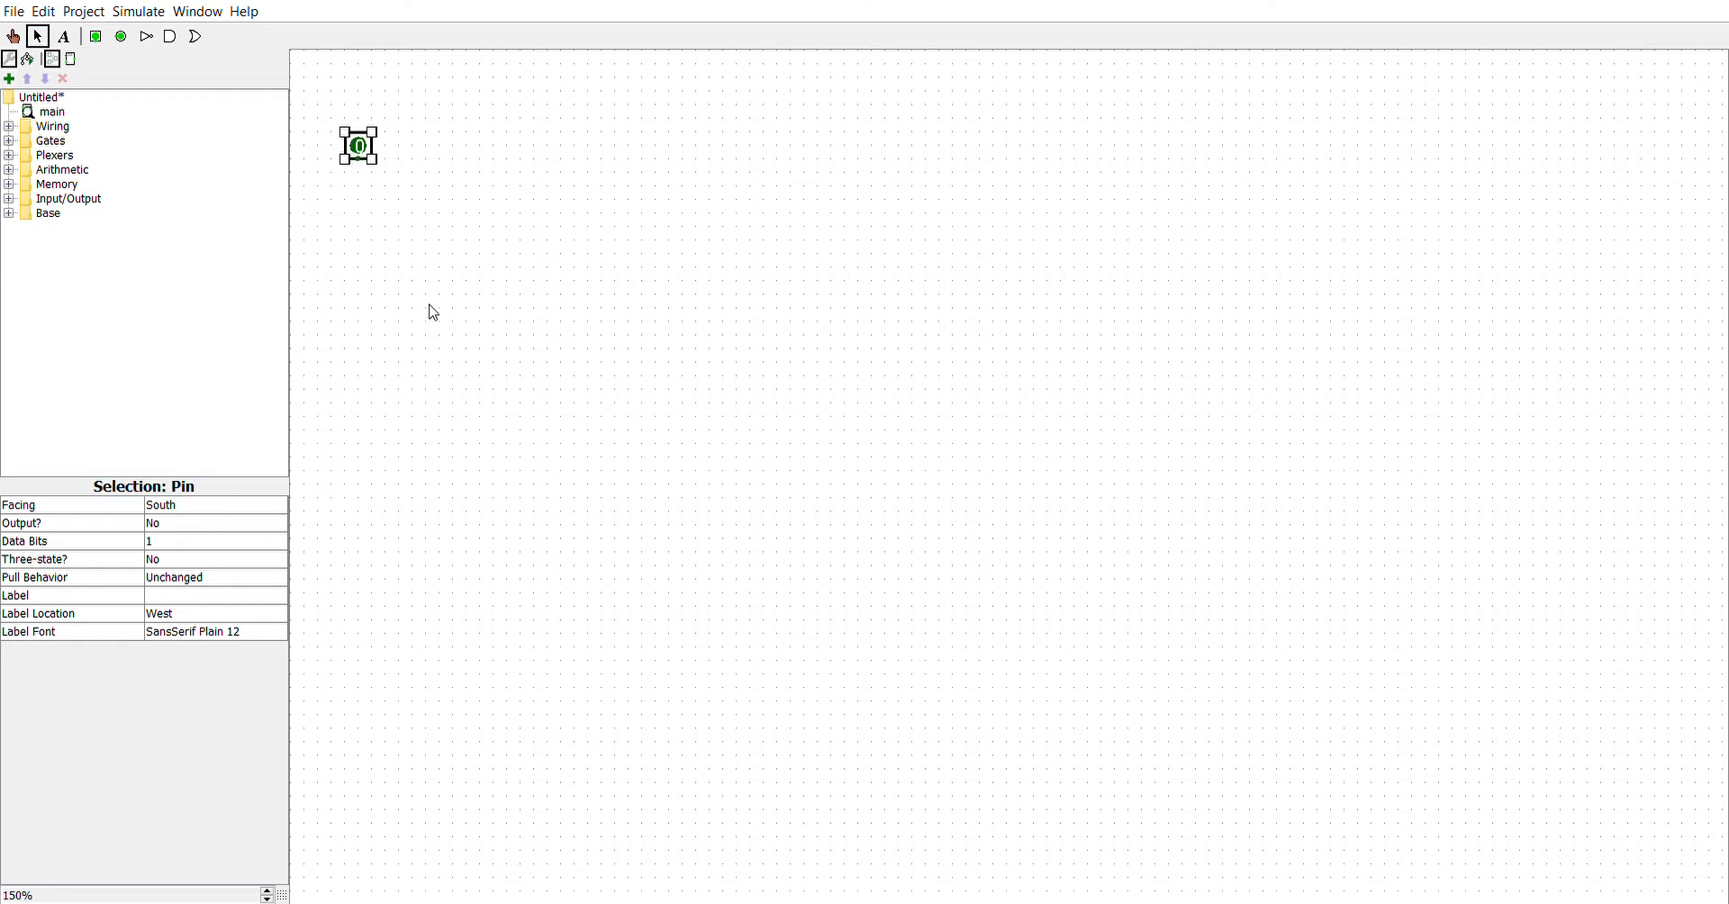
key("ctrl+d")
left_click_drag(370, 162, 559, 153)
key("ctrl+d")
left_click_drag(439, 149, 463, 149)
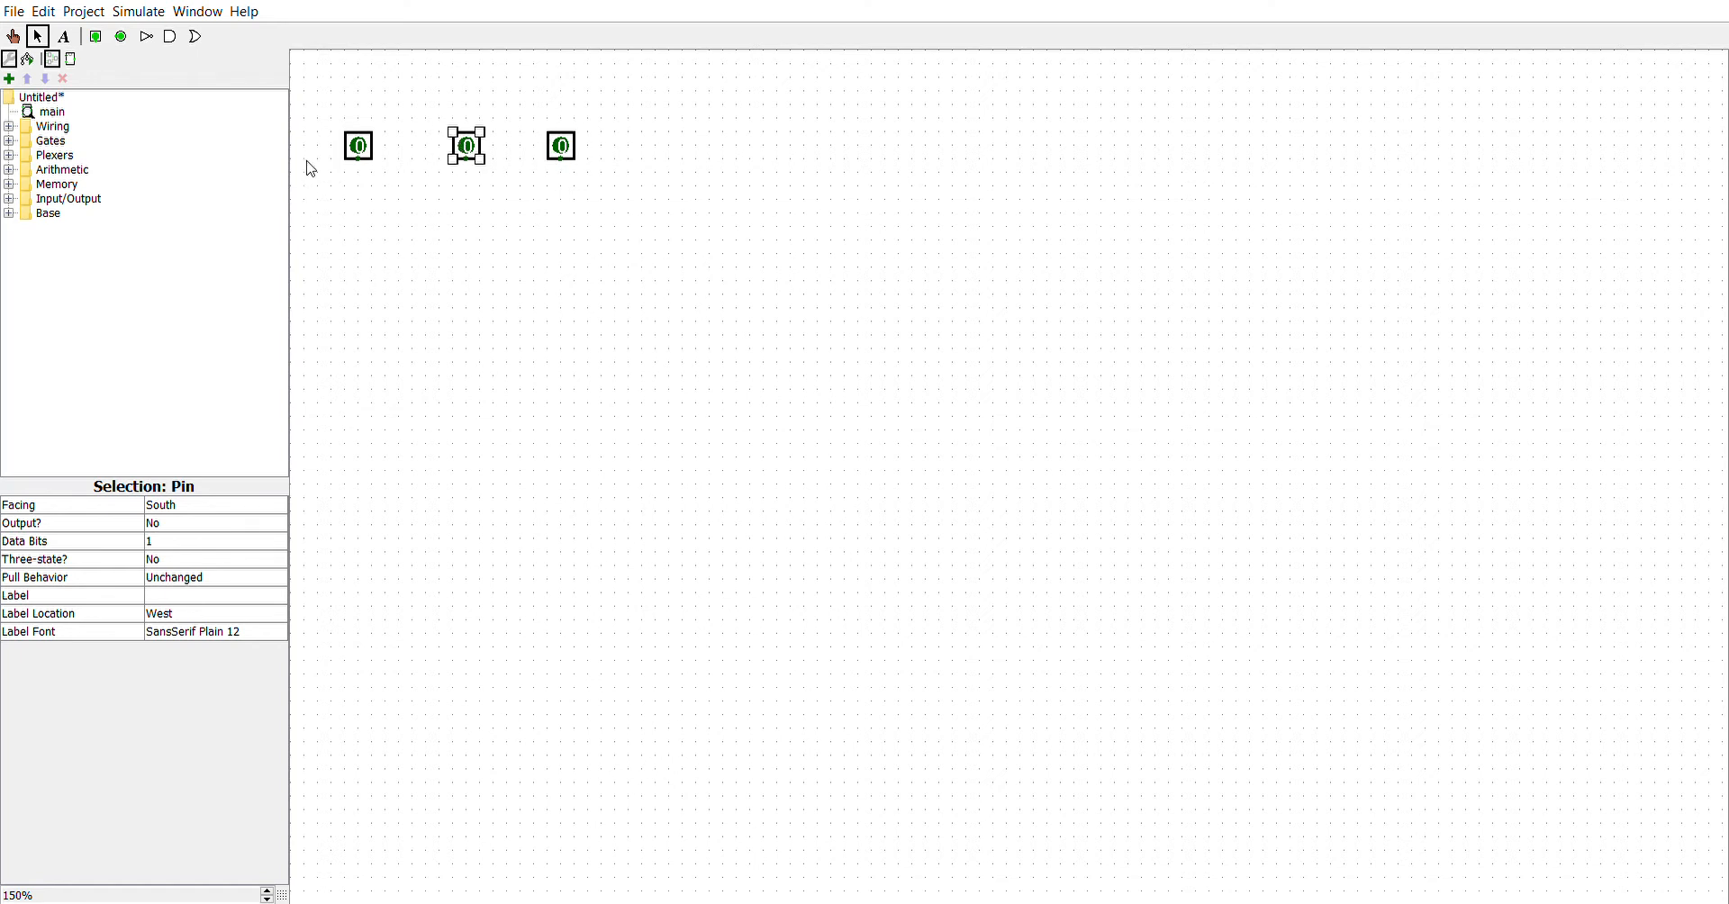
- Draw a long vertical wire straight down from each of the three input pins
left_click_drag(359, 162, 367, 852)
left_click_drag(468, 168, 469, 856)
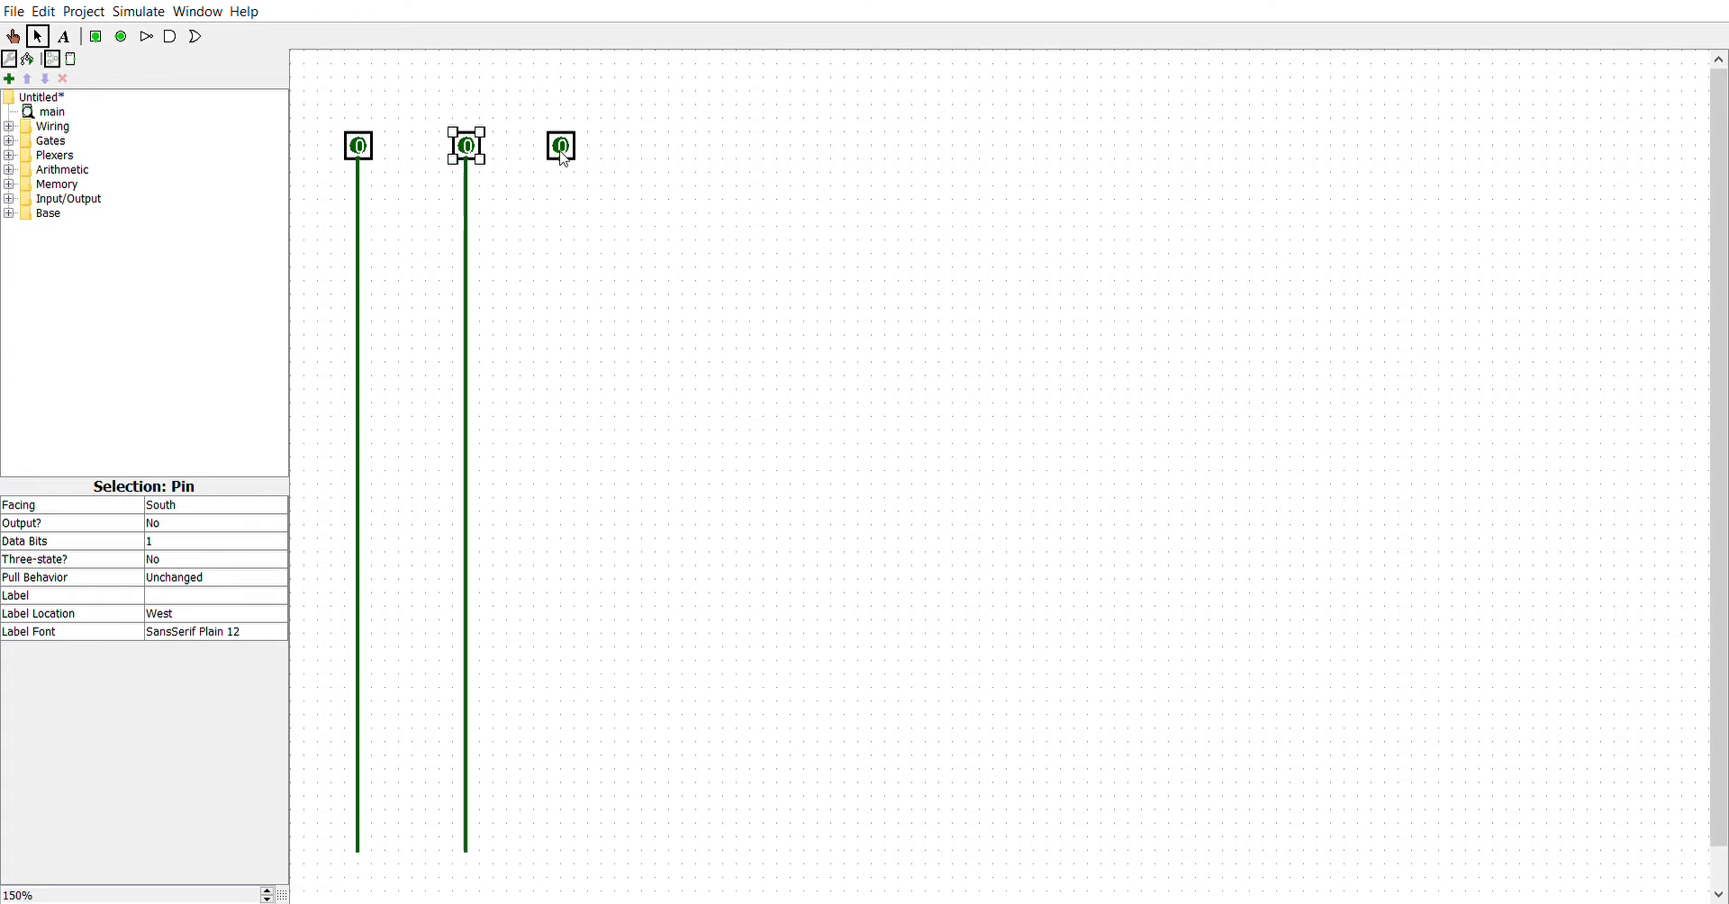
left_click_drag(564, 165, 561, 866)
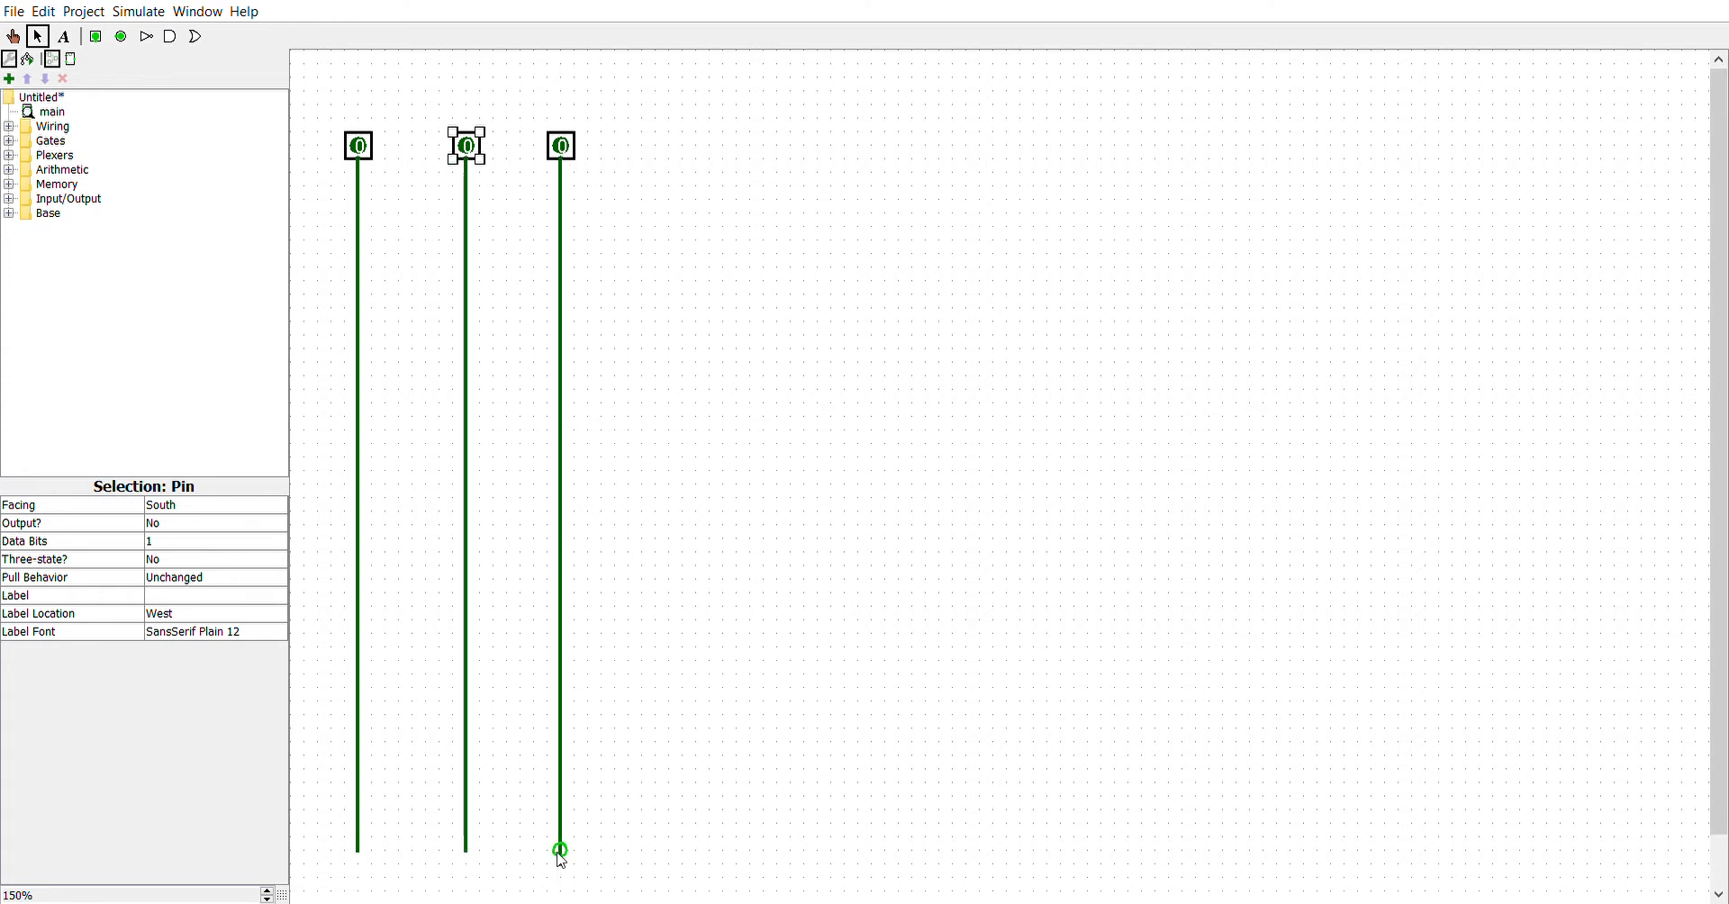
- Label the three input pins a, b and c from left to right
left_click(358, 148)
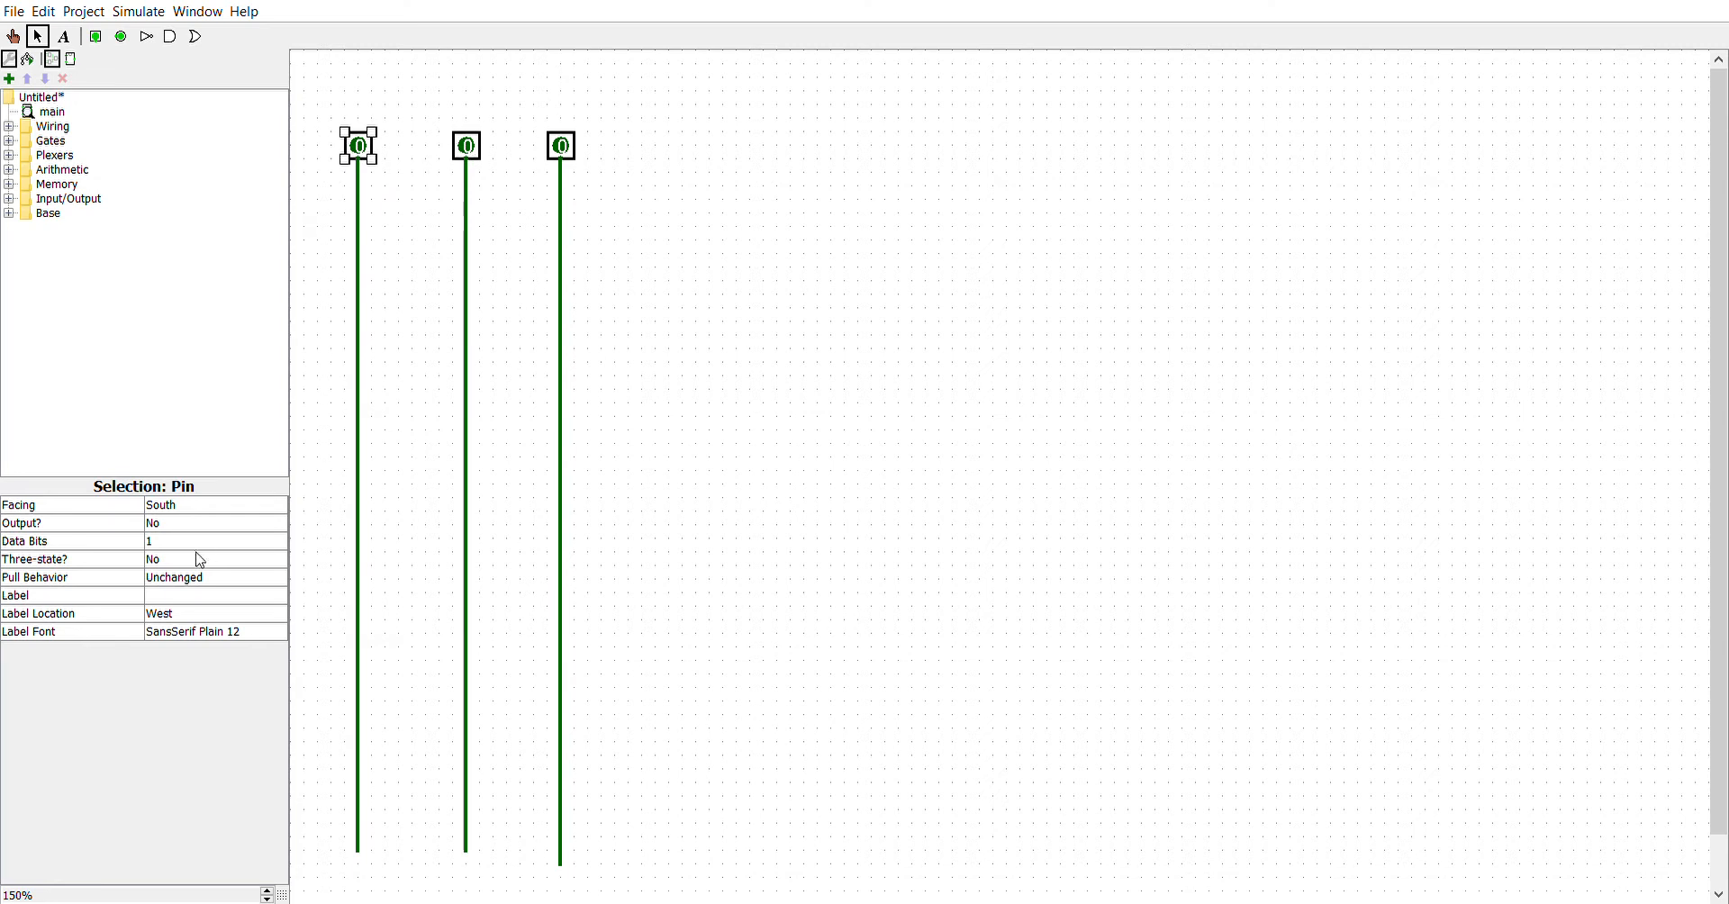
left_click(184, 615)
left_click(196, 598)
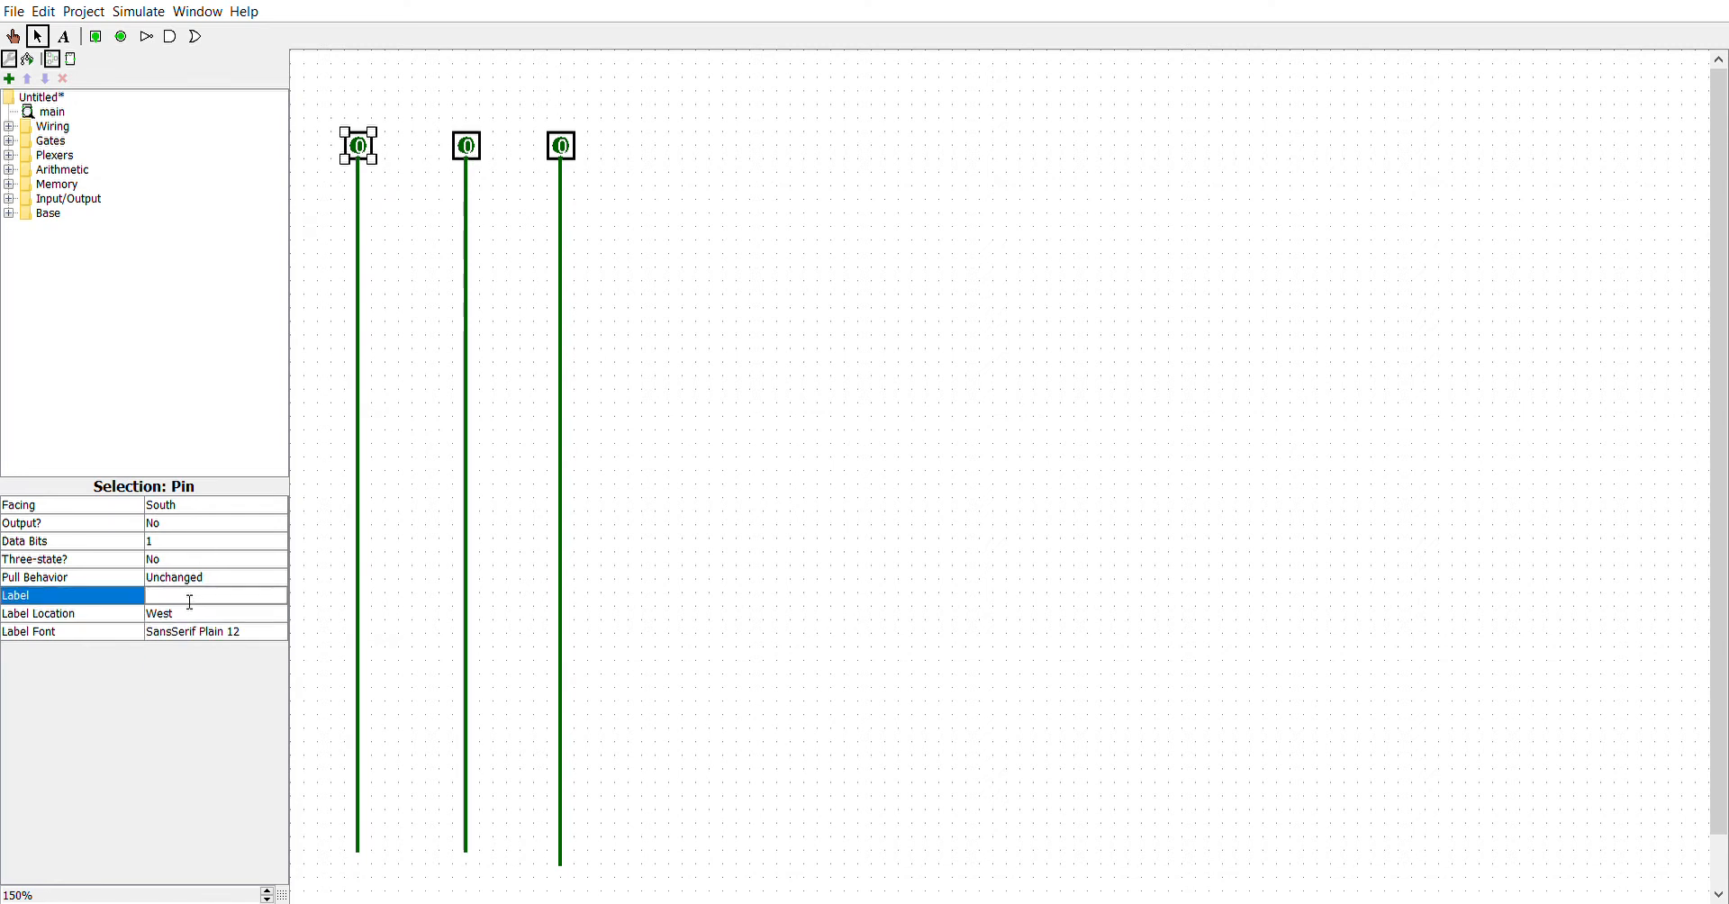
type("a")
key("Return")
left_click(467, 146)
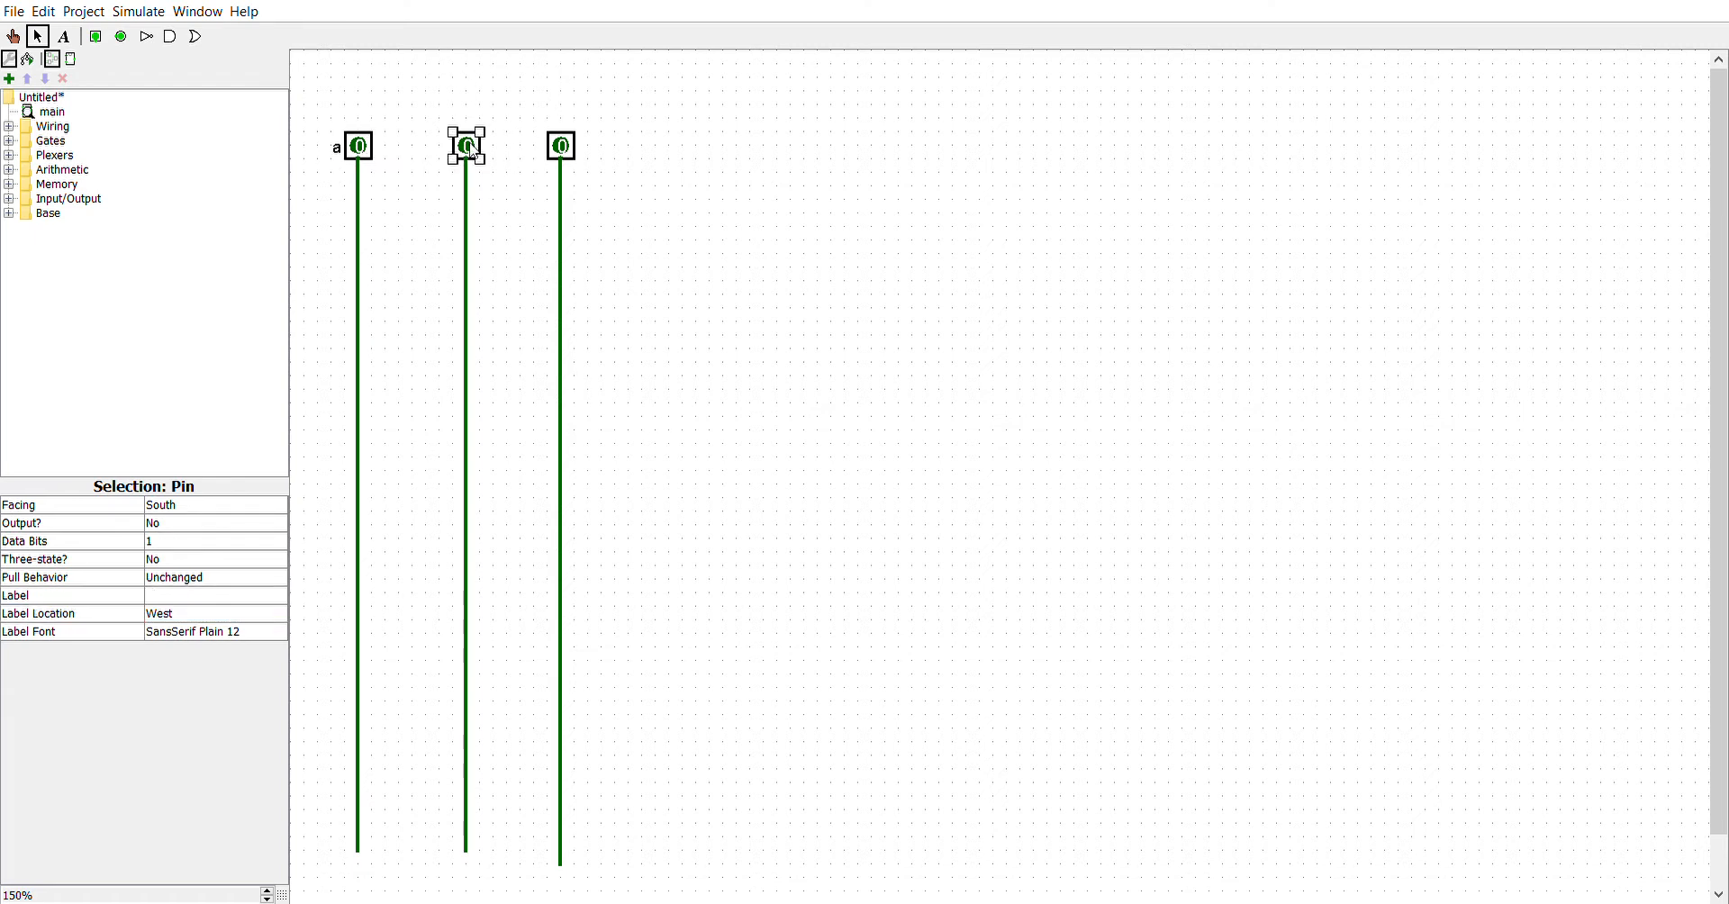
left_click(196, 598)
type("b")
key("Return")
left_click(563, 146)
left_click(196, 600)
type("c")
key("Return")
left_click(775, 197)
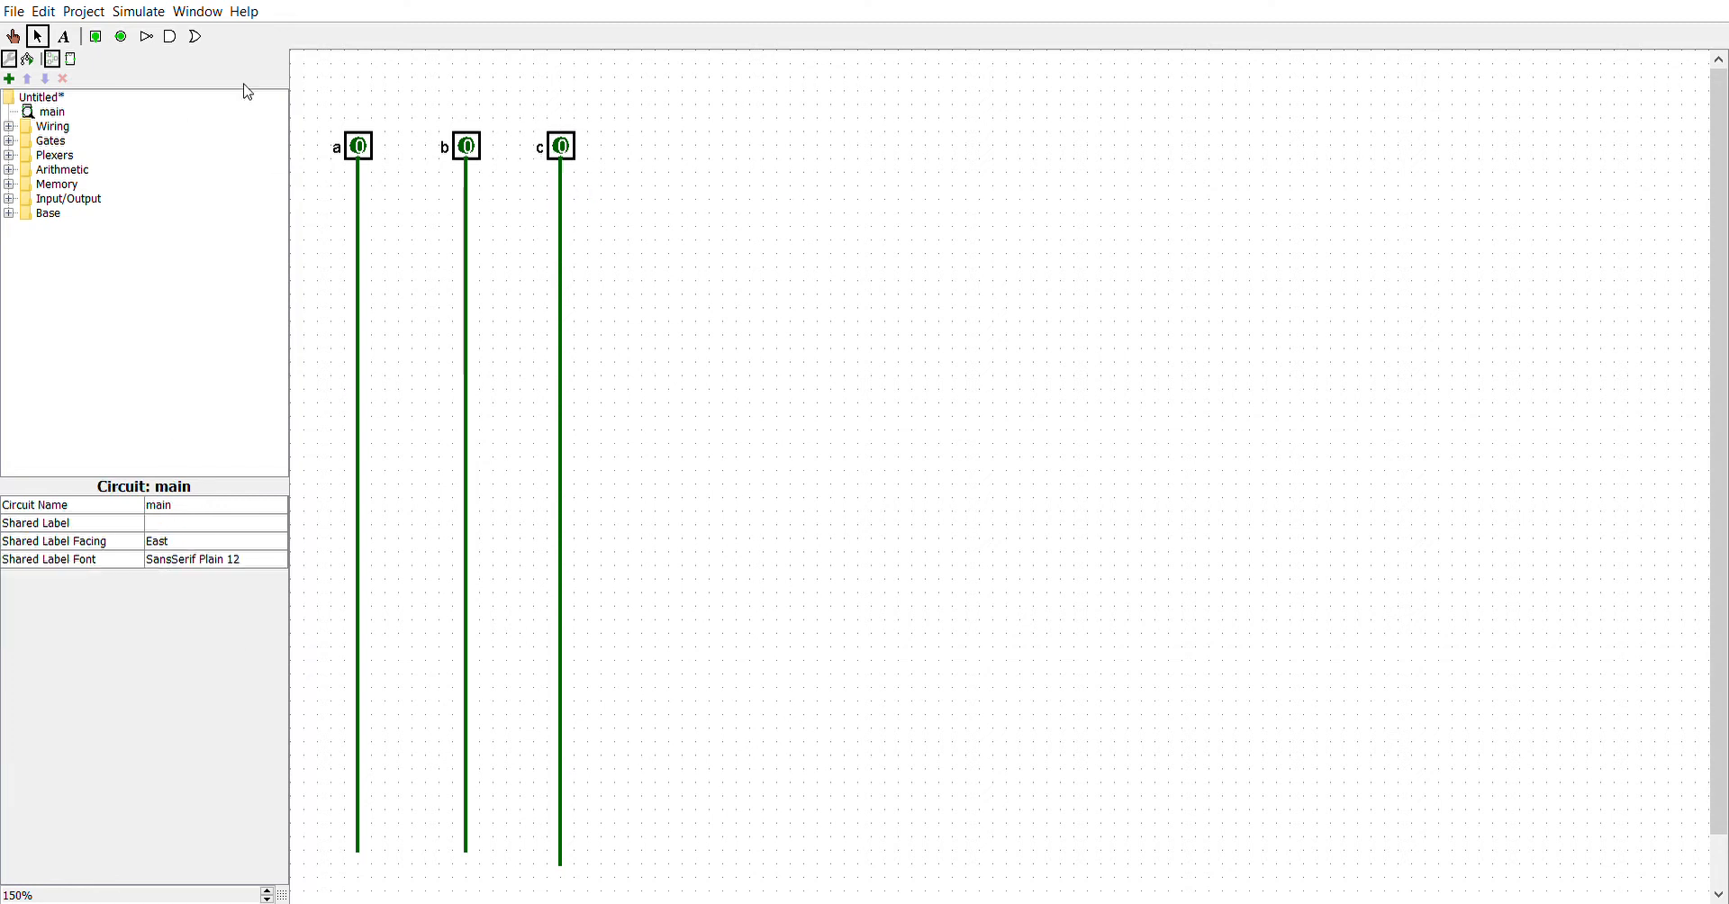
- Place three narrow, south-facing NOT gates, one just right of each input's vertical wire below the pins
left_click(146, 36)
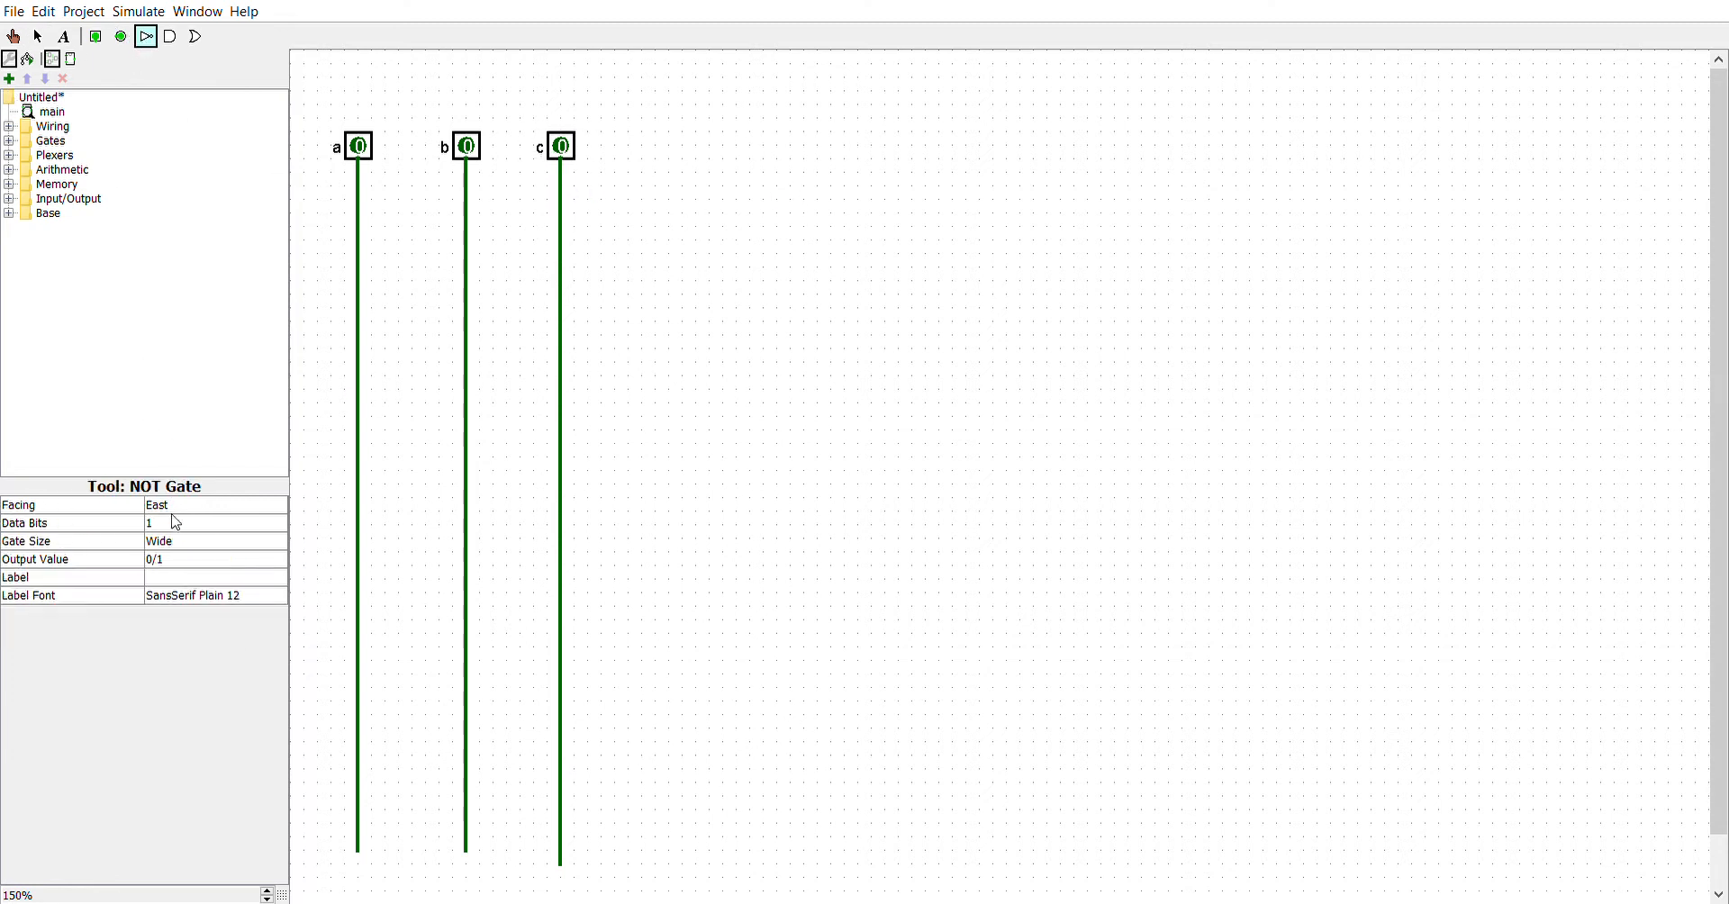
left_click(185, 545)
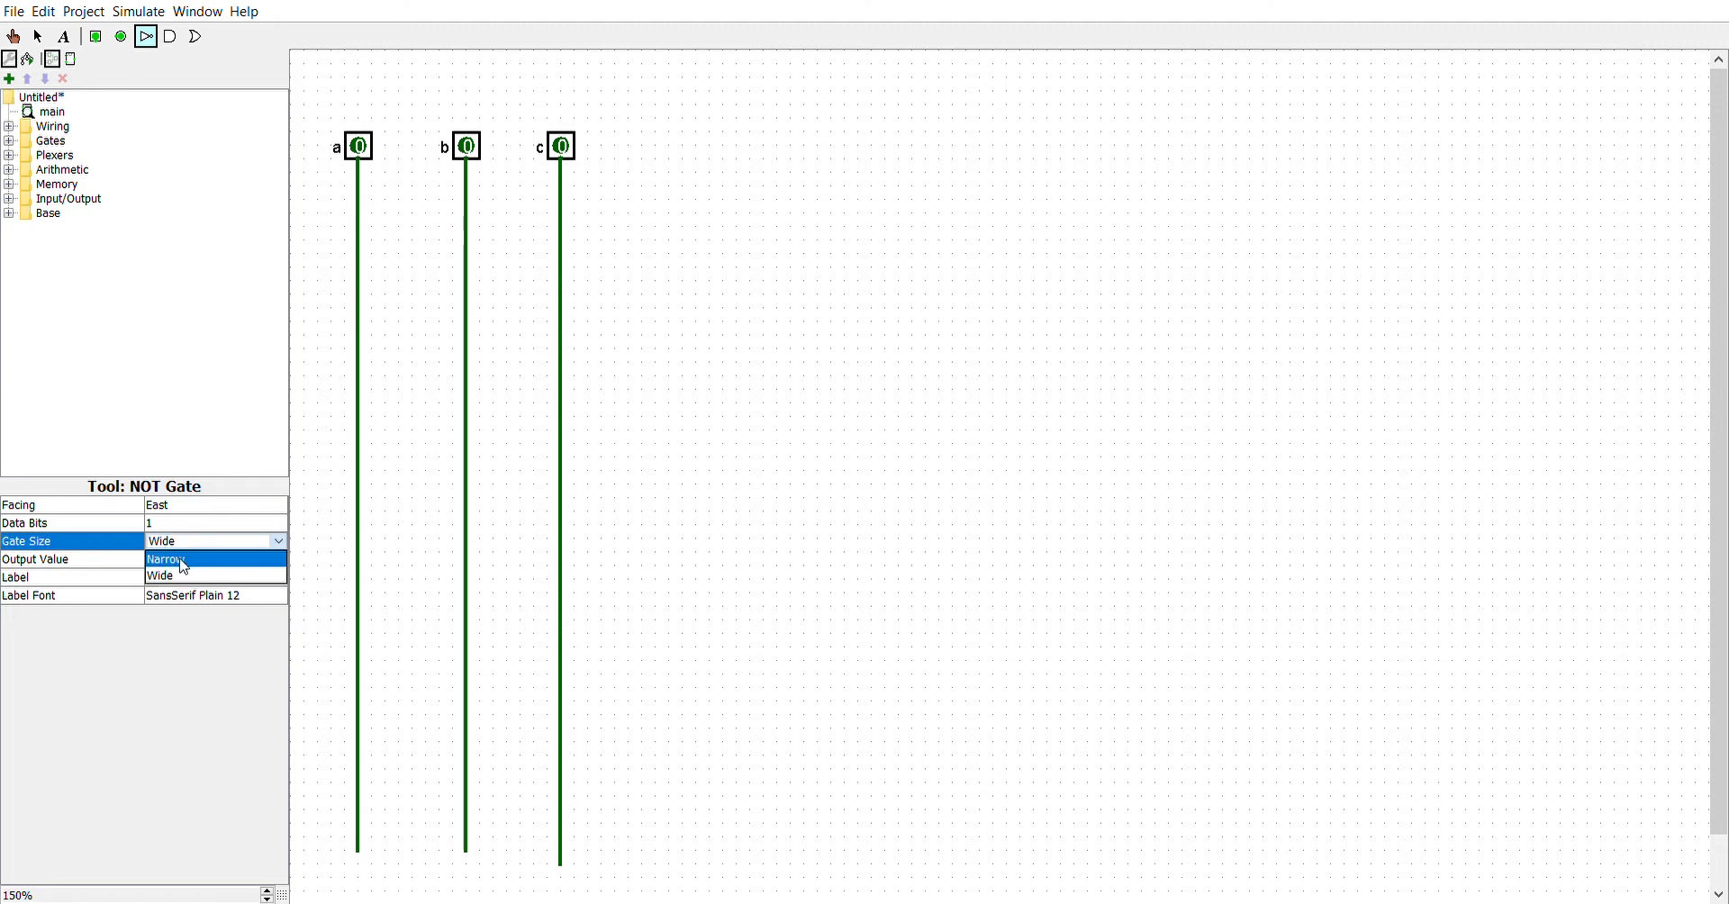
left_click(185, 559)
left_click(180, 511)
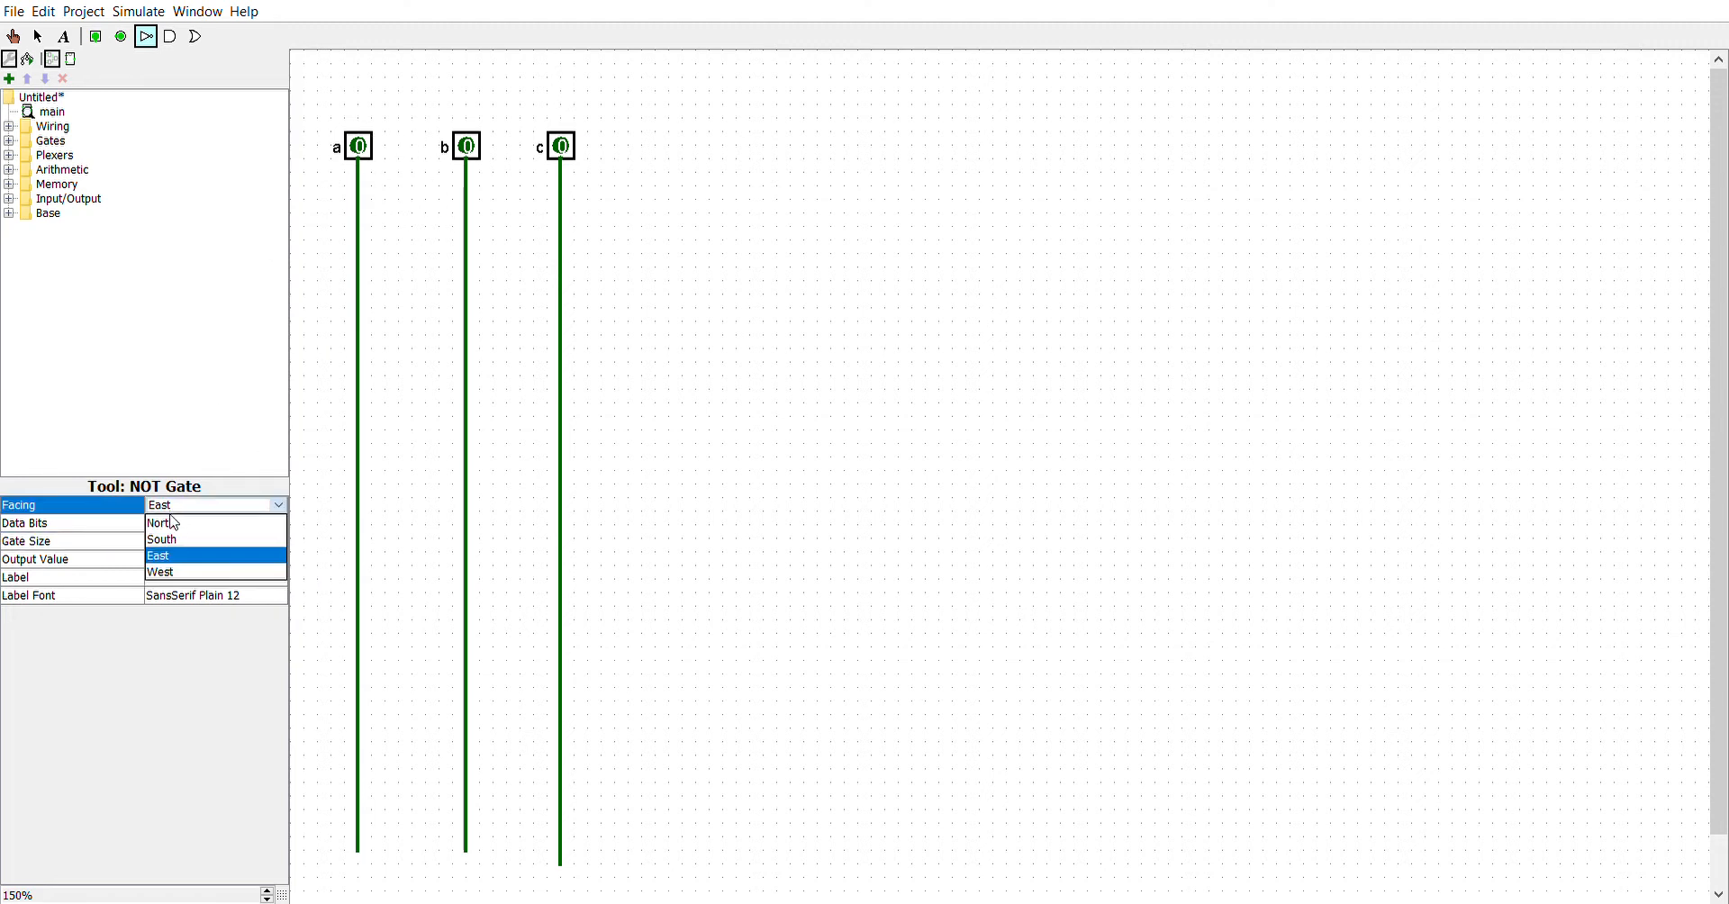
left_click(177, 544)
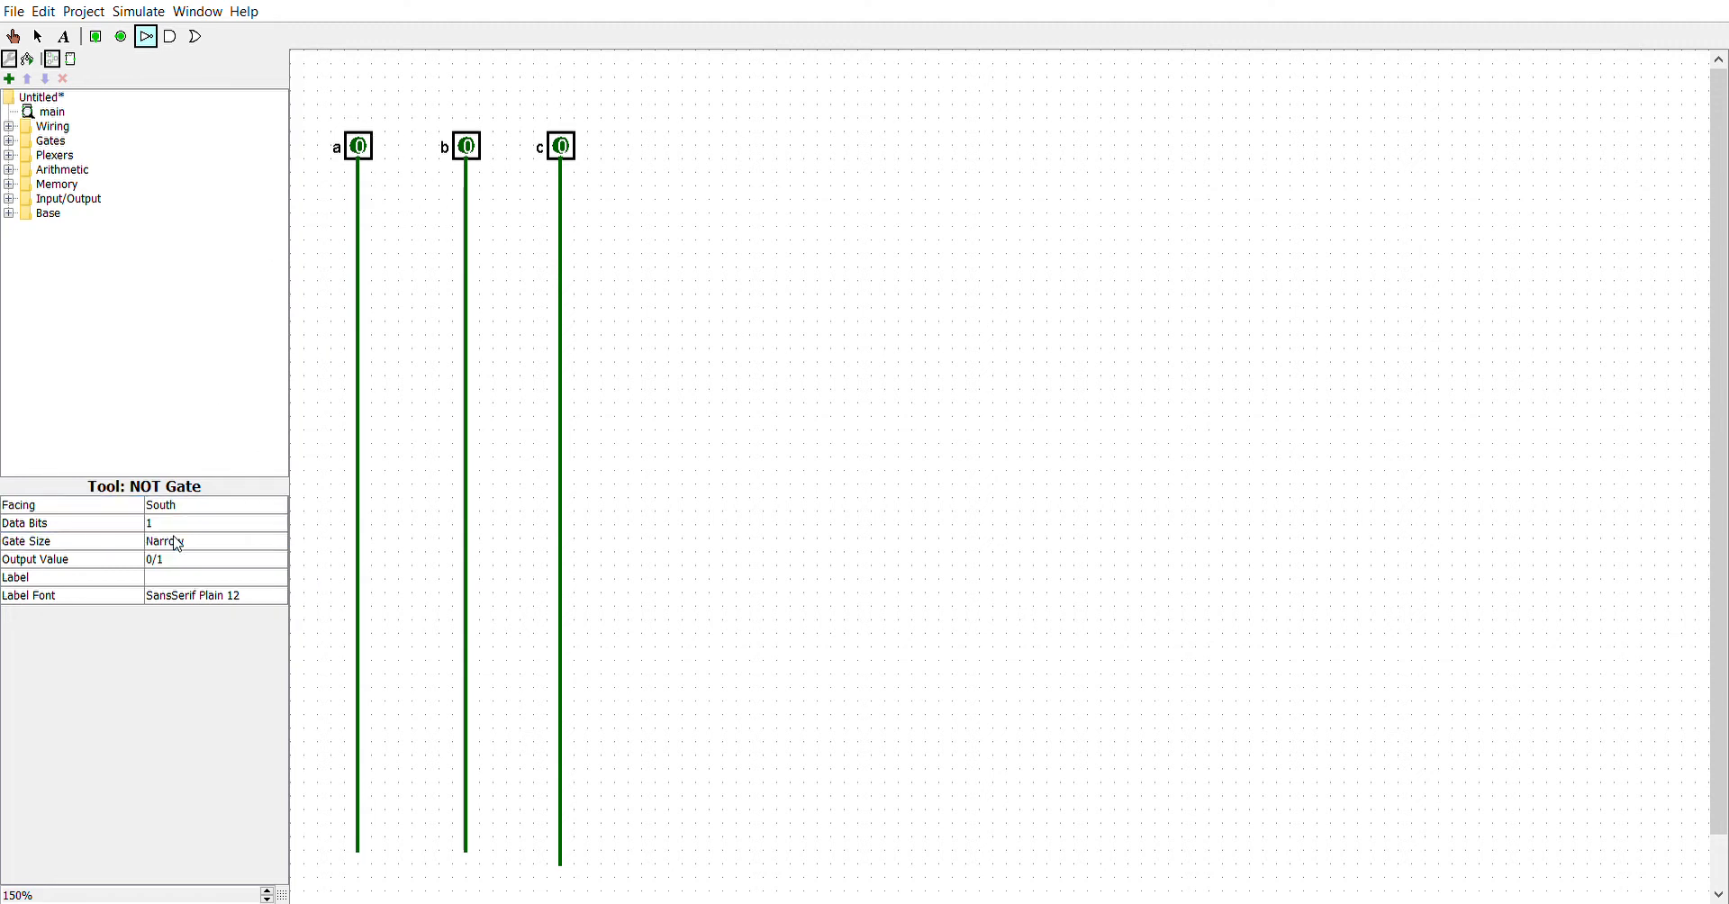
left_click(387, 227)
left_click_drag(386, 216, 511, 239)
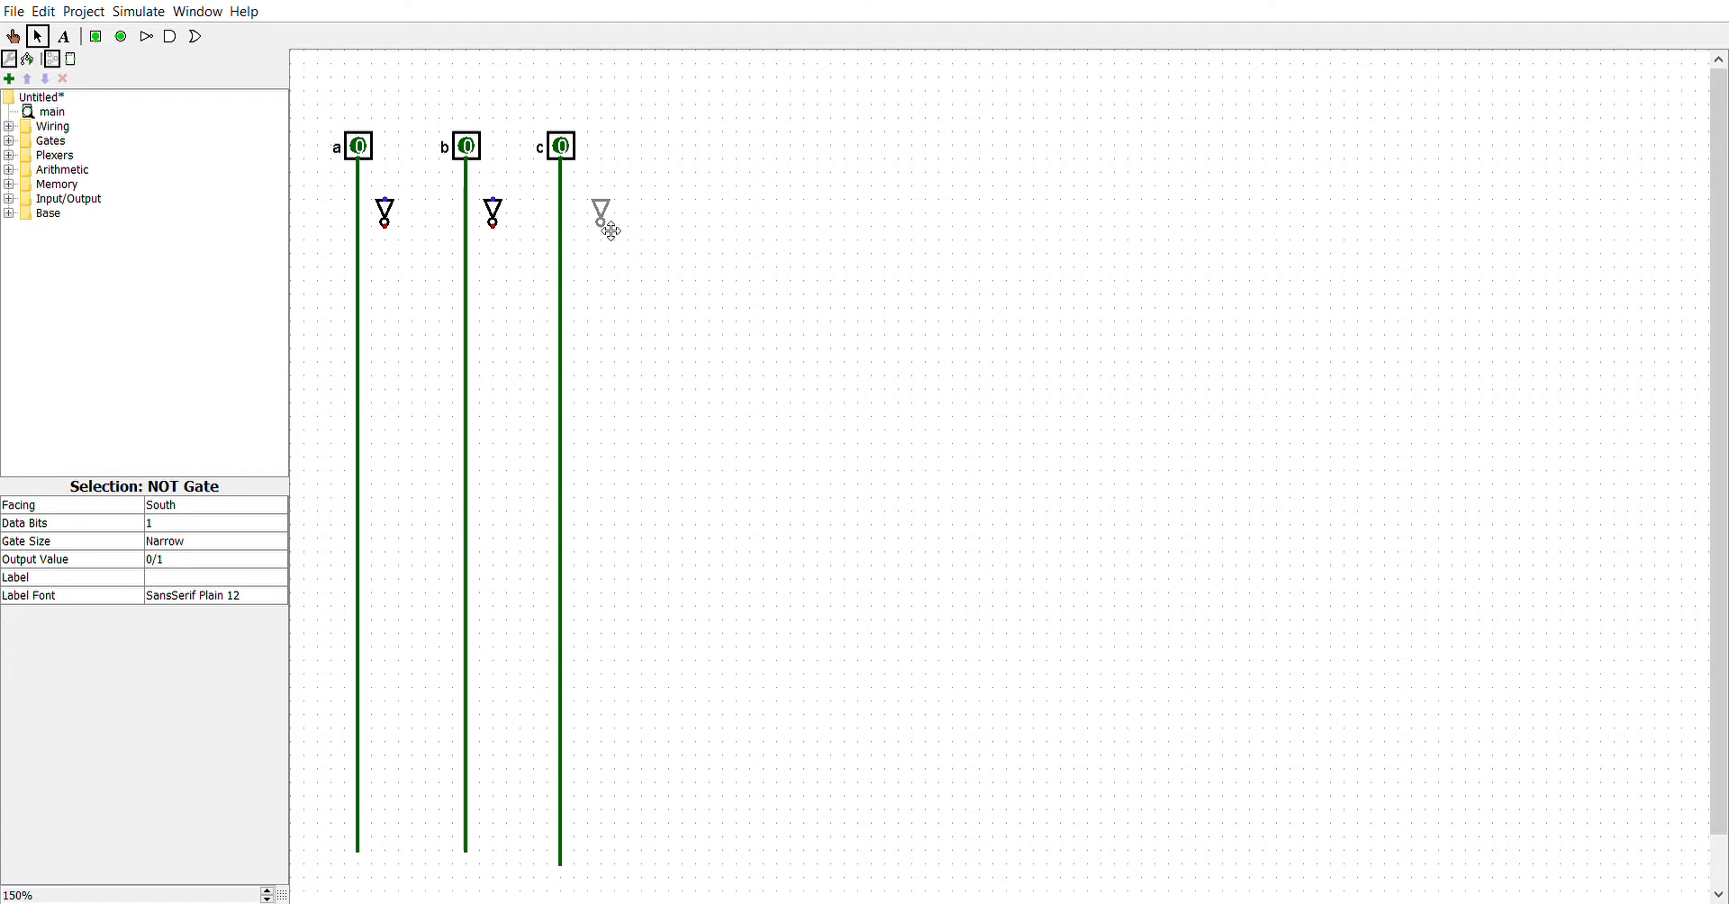
left_click(604, 231)
- Wire each input to its NOT gate, extend the inverted outputs down alongside the input wires, and remove the stray stub on inverted a
mouse_move(358, 186)
left_mouse_down()
mouse_move(385, 185)
mouse_move(394, 777)
mouse_move(372, 851)
left_mouse_up()
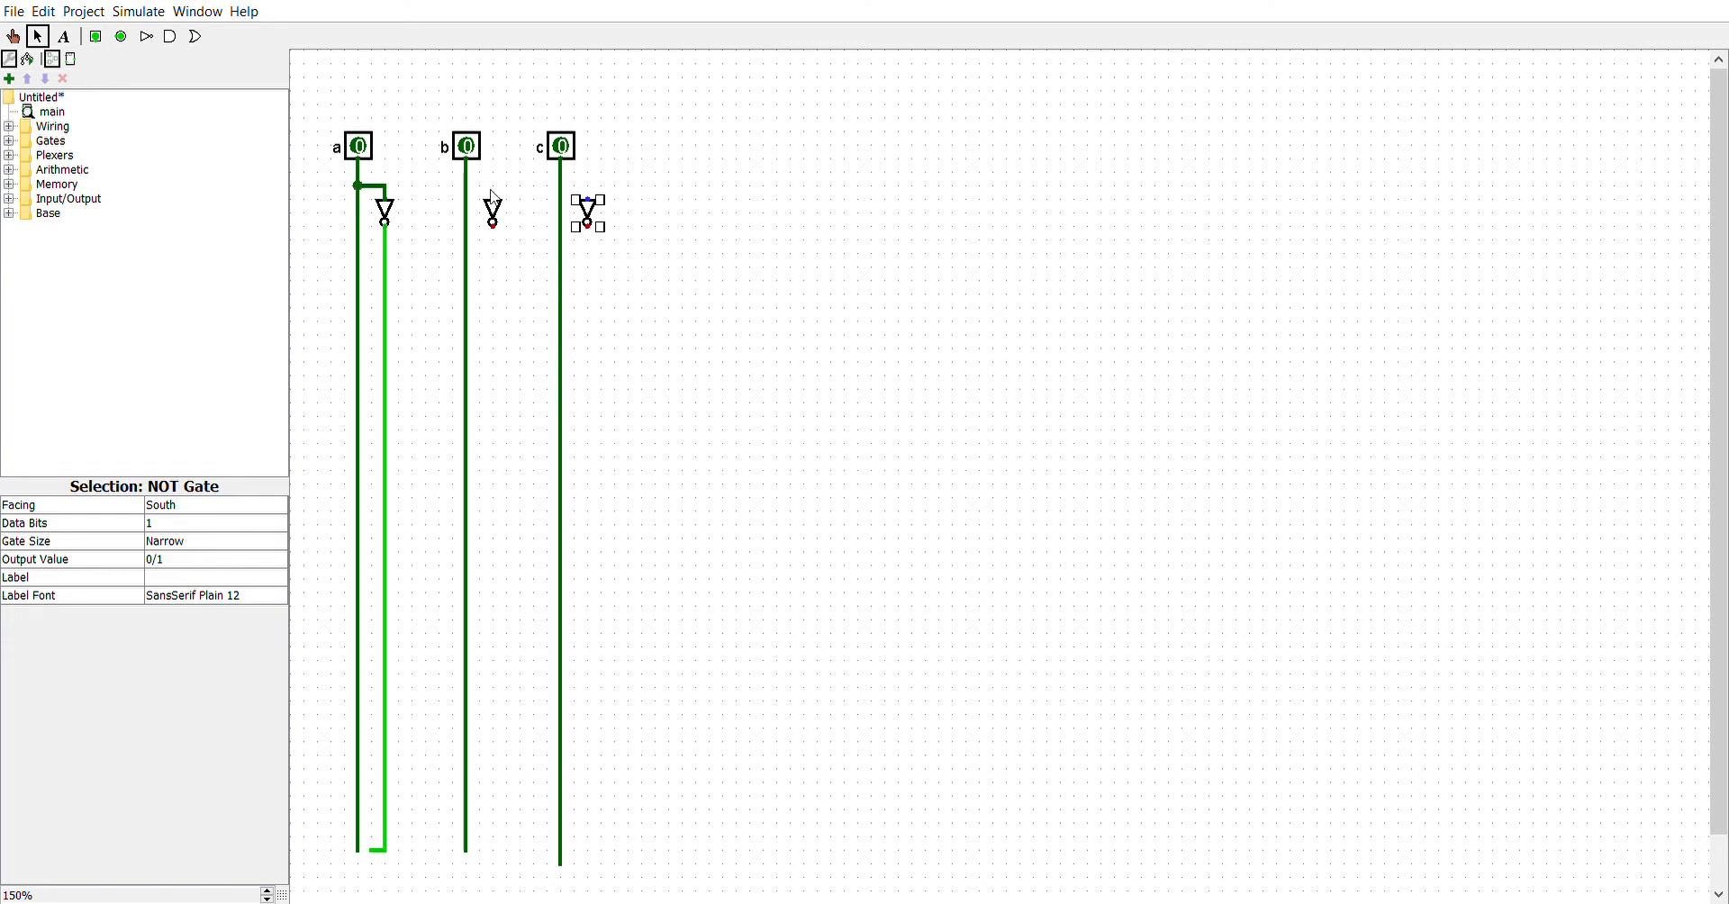
left_click_drag(467, 186, 494, 851)
left_click_drag(562, 186, 593, 860)
left_click(373, 849)
key("Delete")
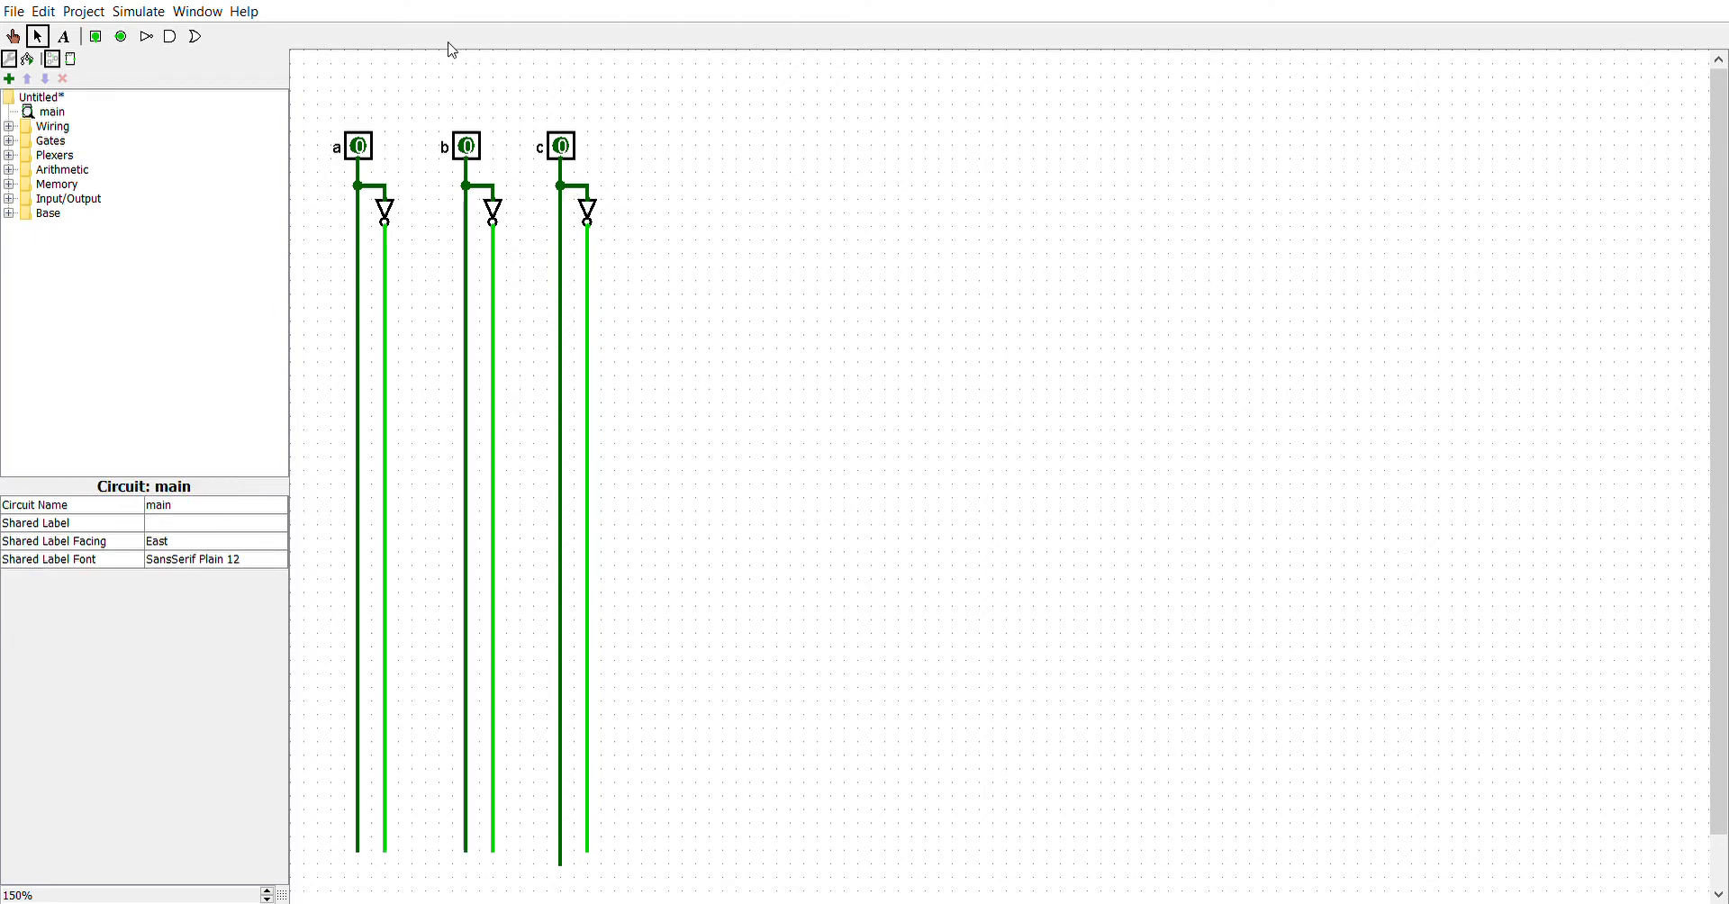
- Shift pin c together with its NOT gate and wires slightly right to even out the column spacing
left_click(568, 156)
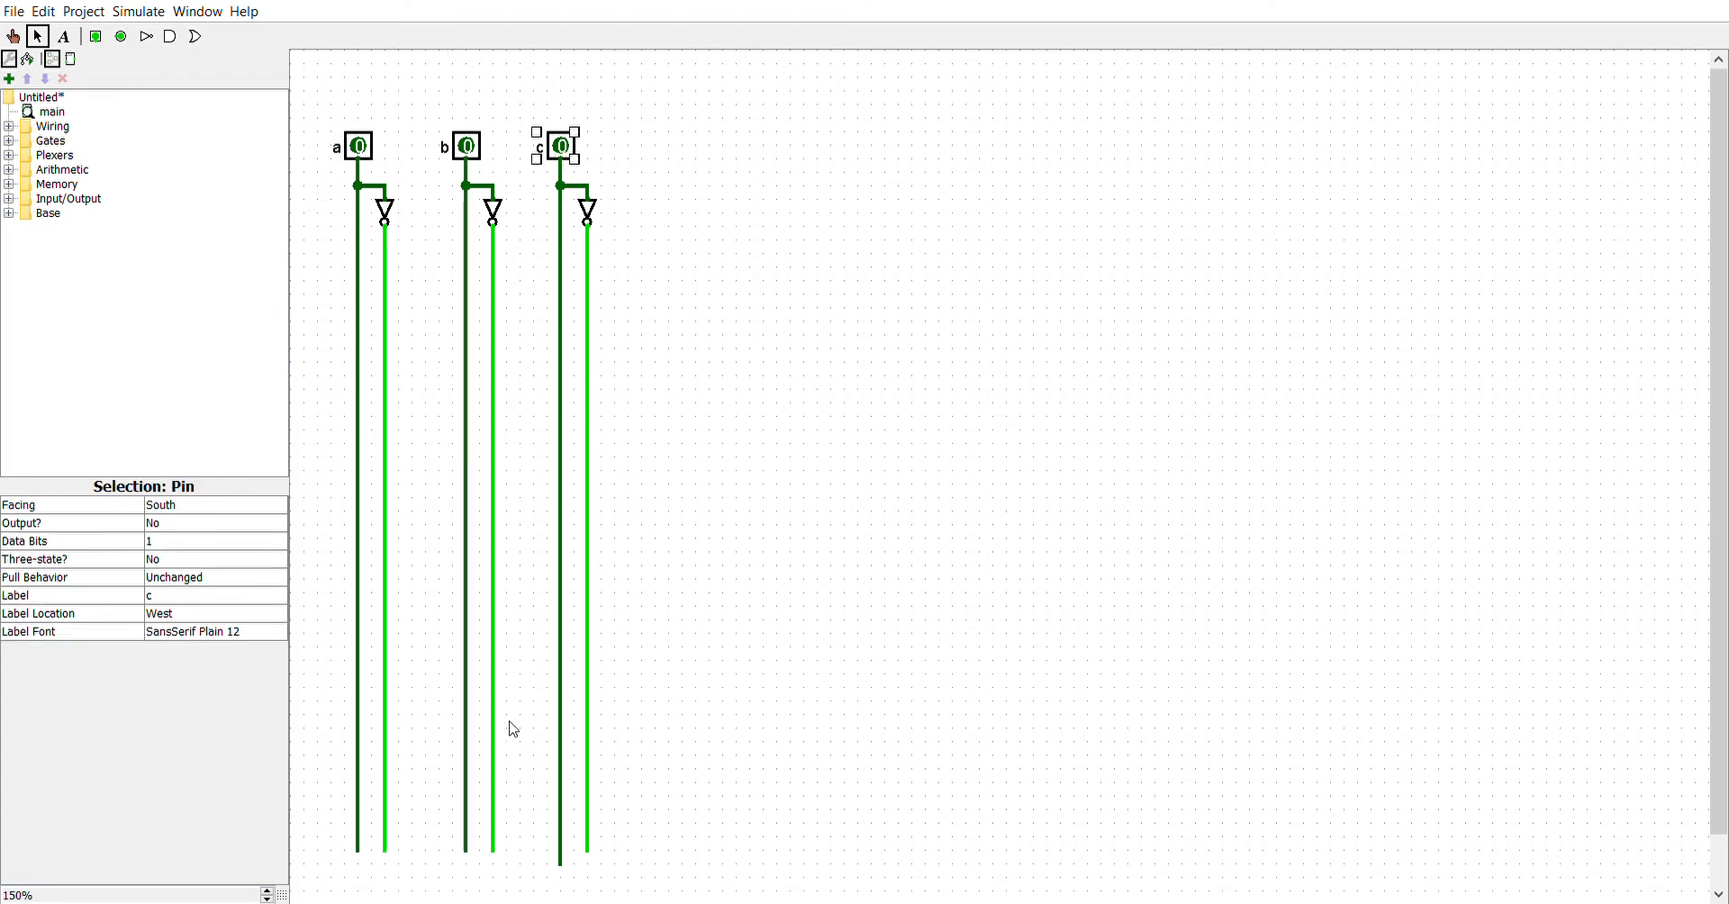
left_click_drag(524, 109, 671, 893)
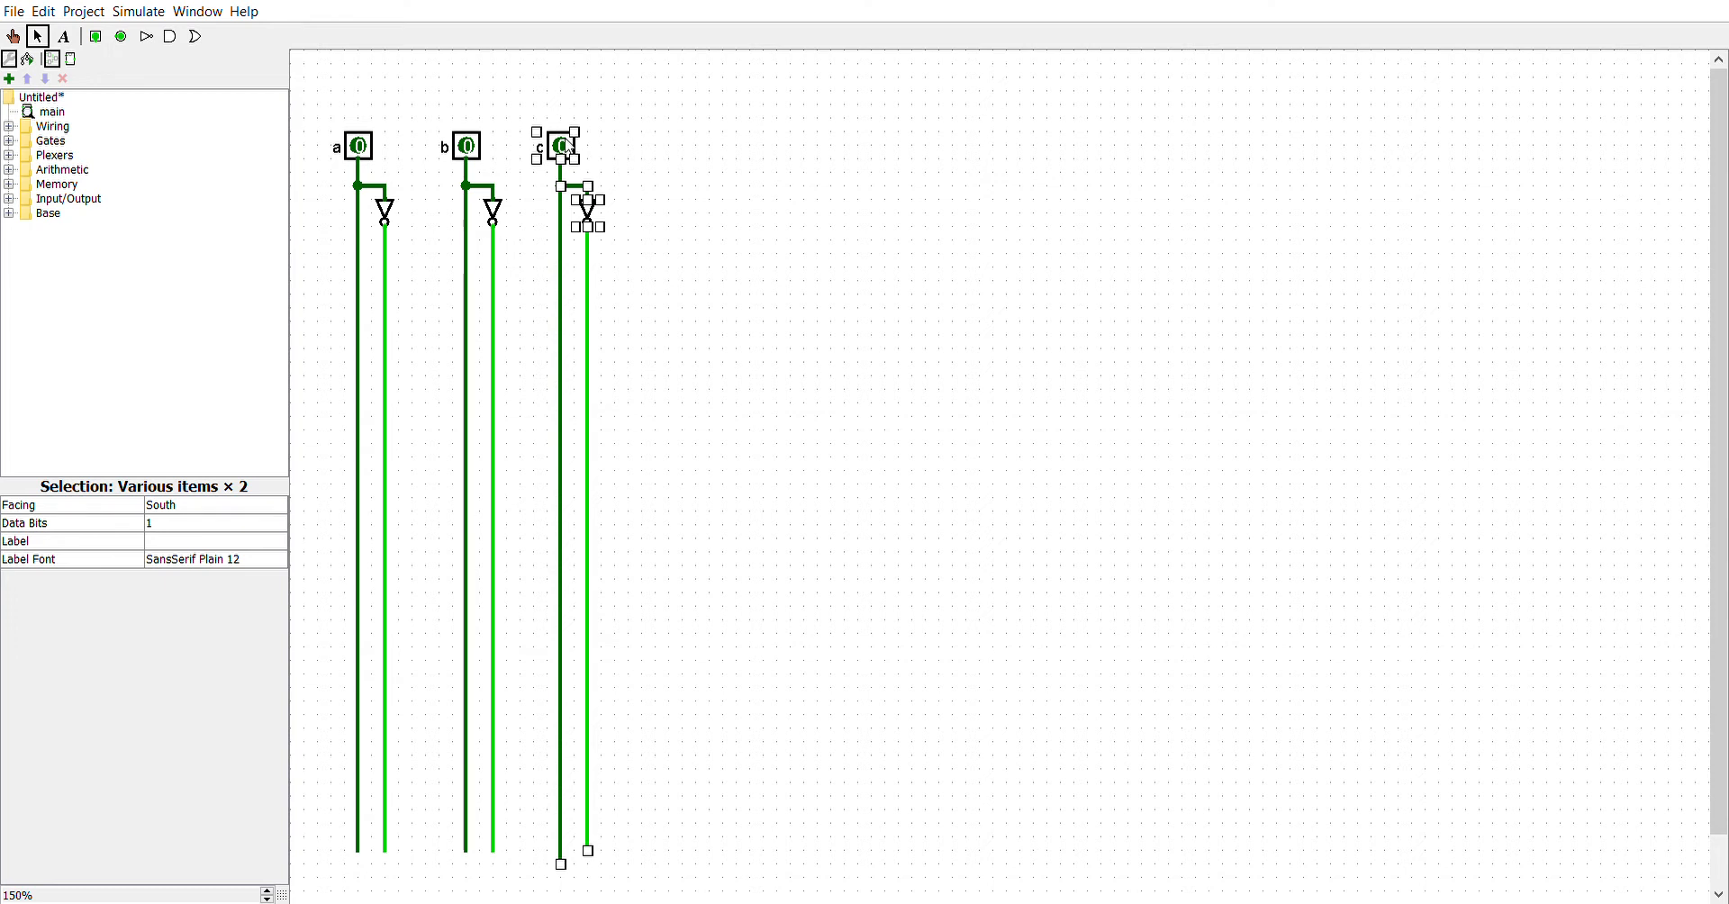
left_click_drag(573, 155, 587, 155)
left_click(905, 374)
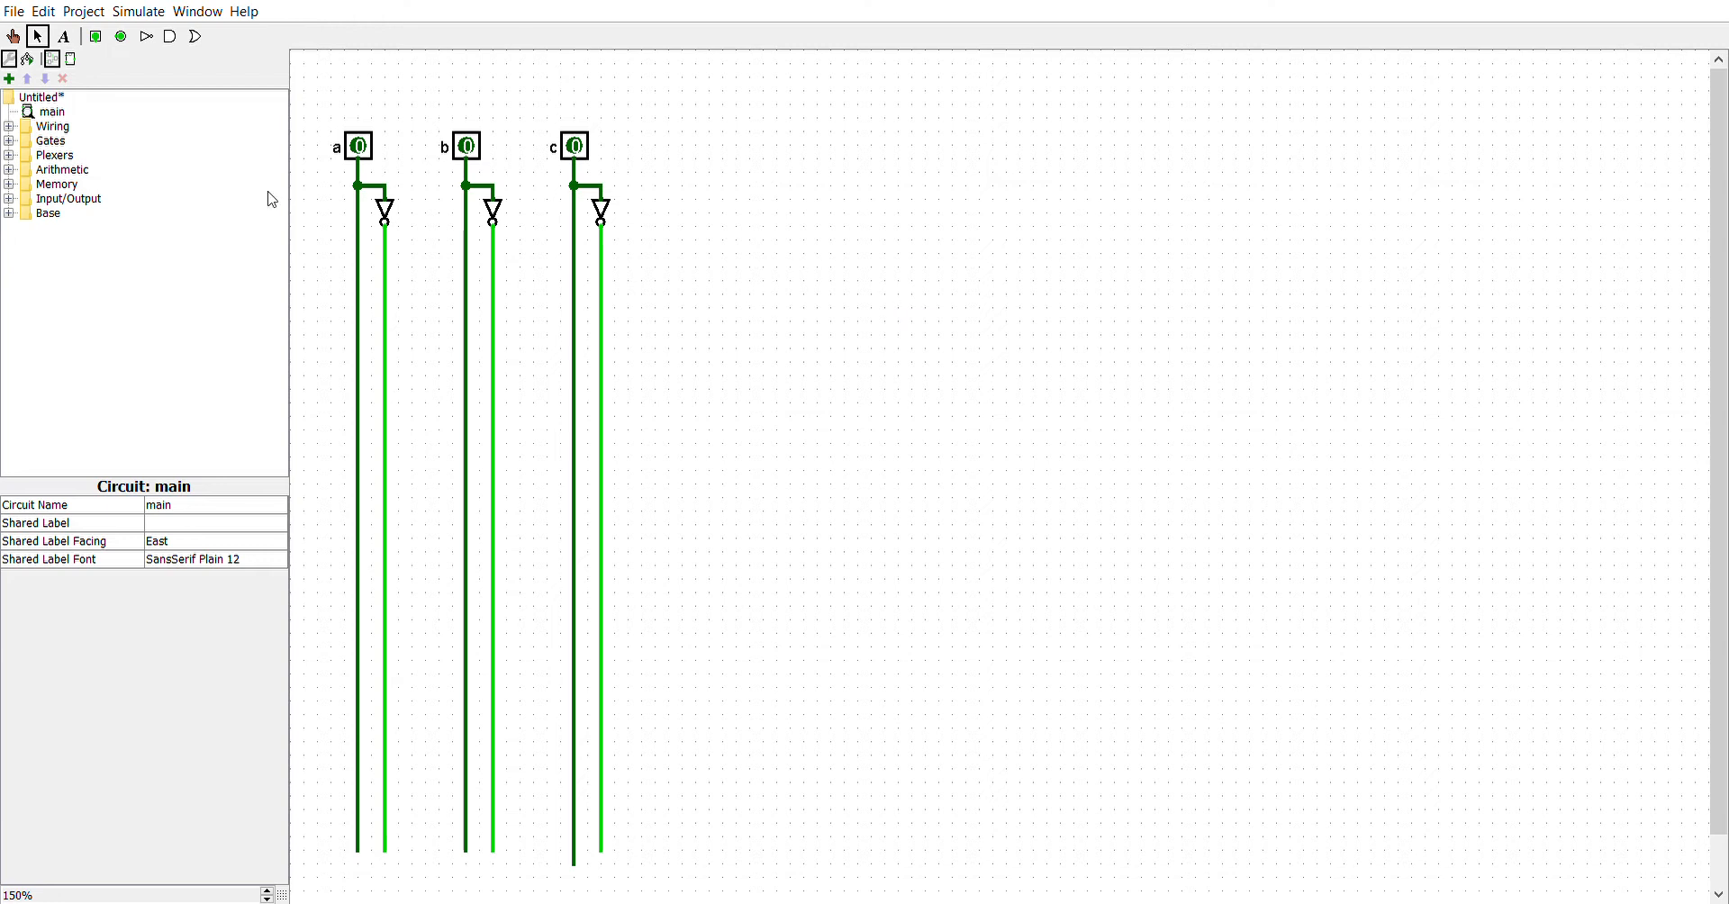
- Place a narrow OR gate with 2 inputs to the right of the input columns
left_click(198, 37)
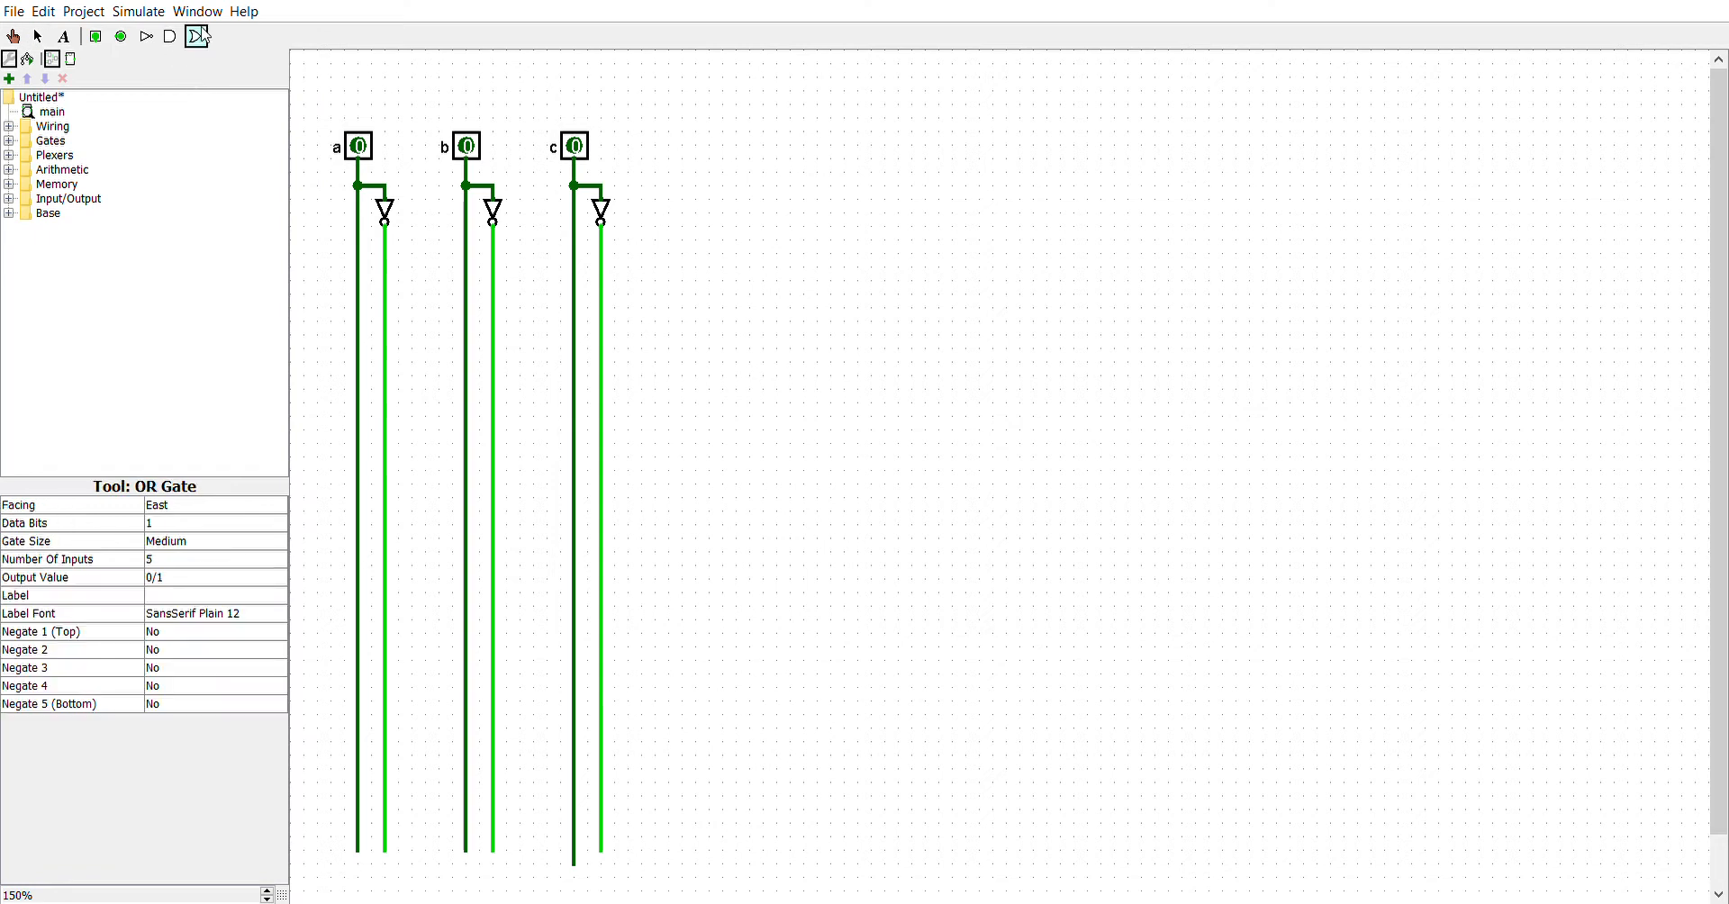
left_click(198, 541)
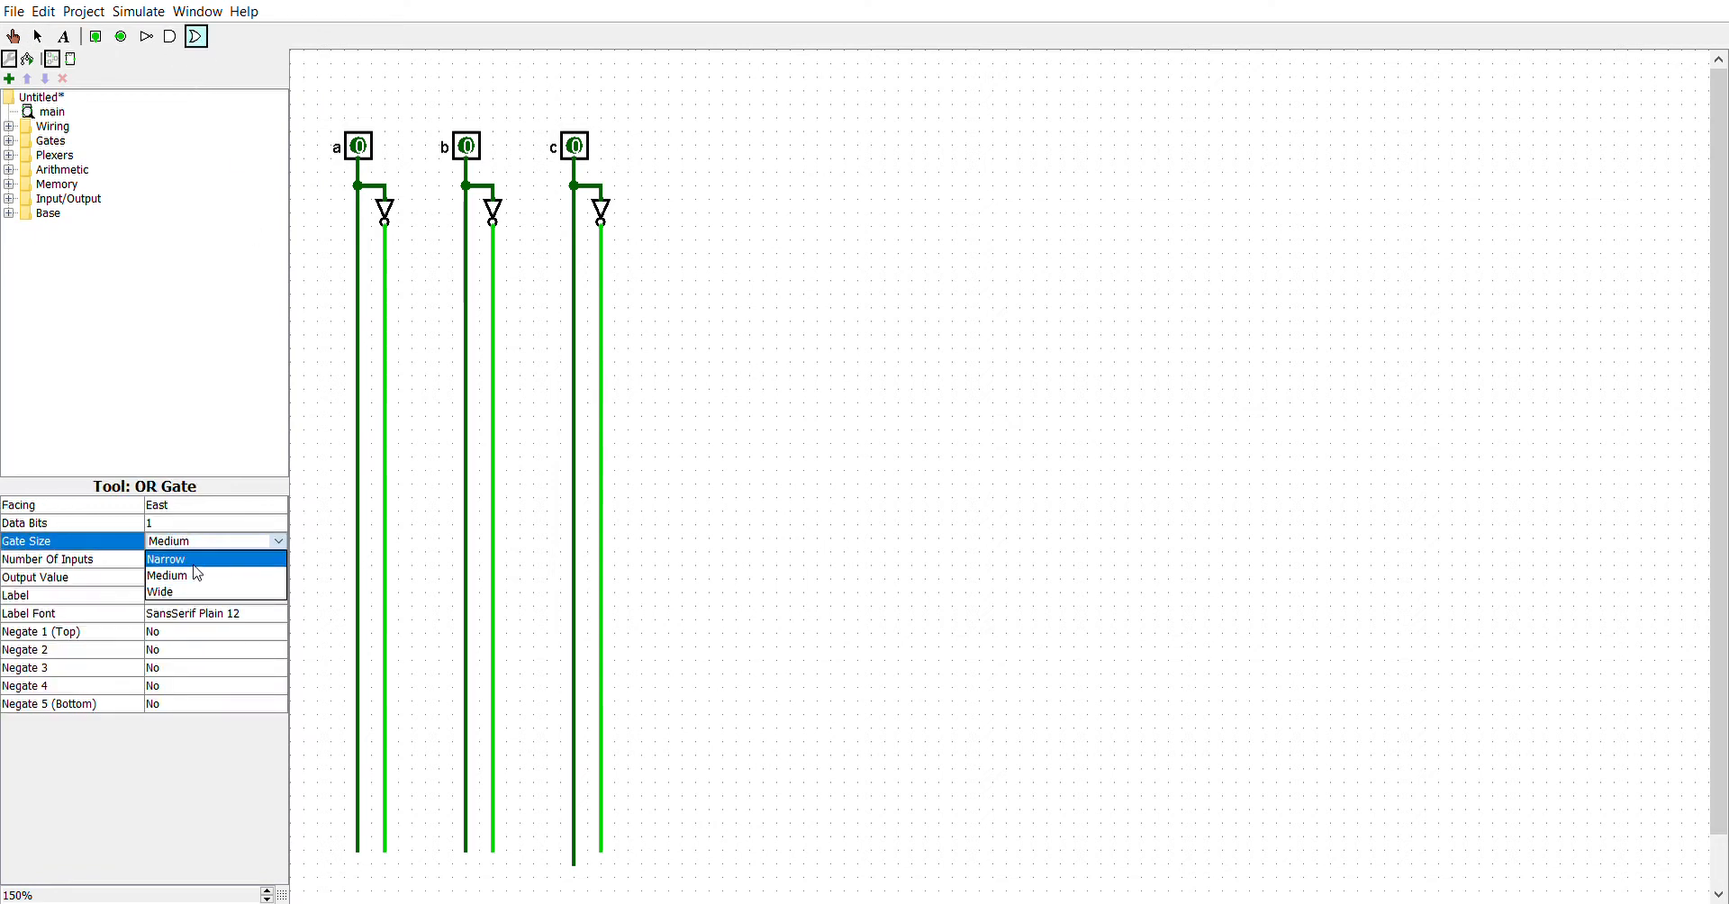
left_click(193, 559)
left_click(188, 563)
scroll(186, 580, "up", 3)
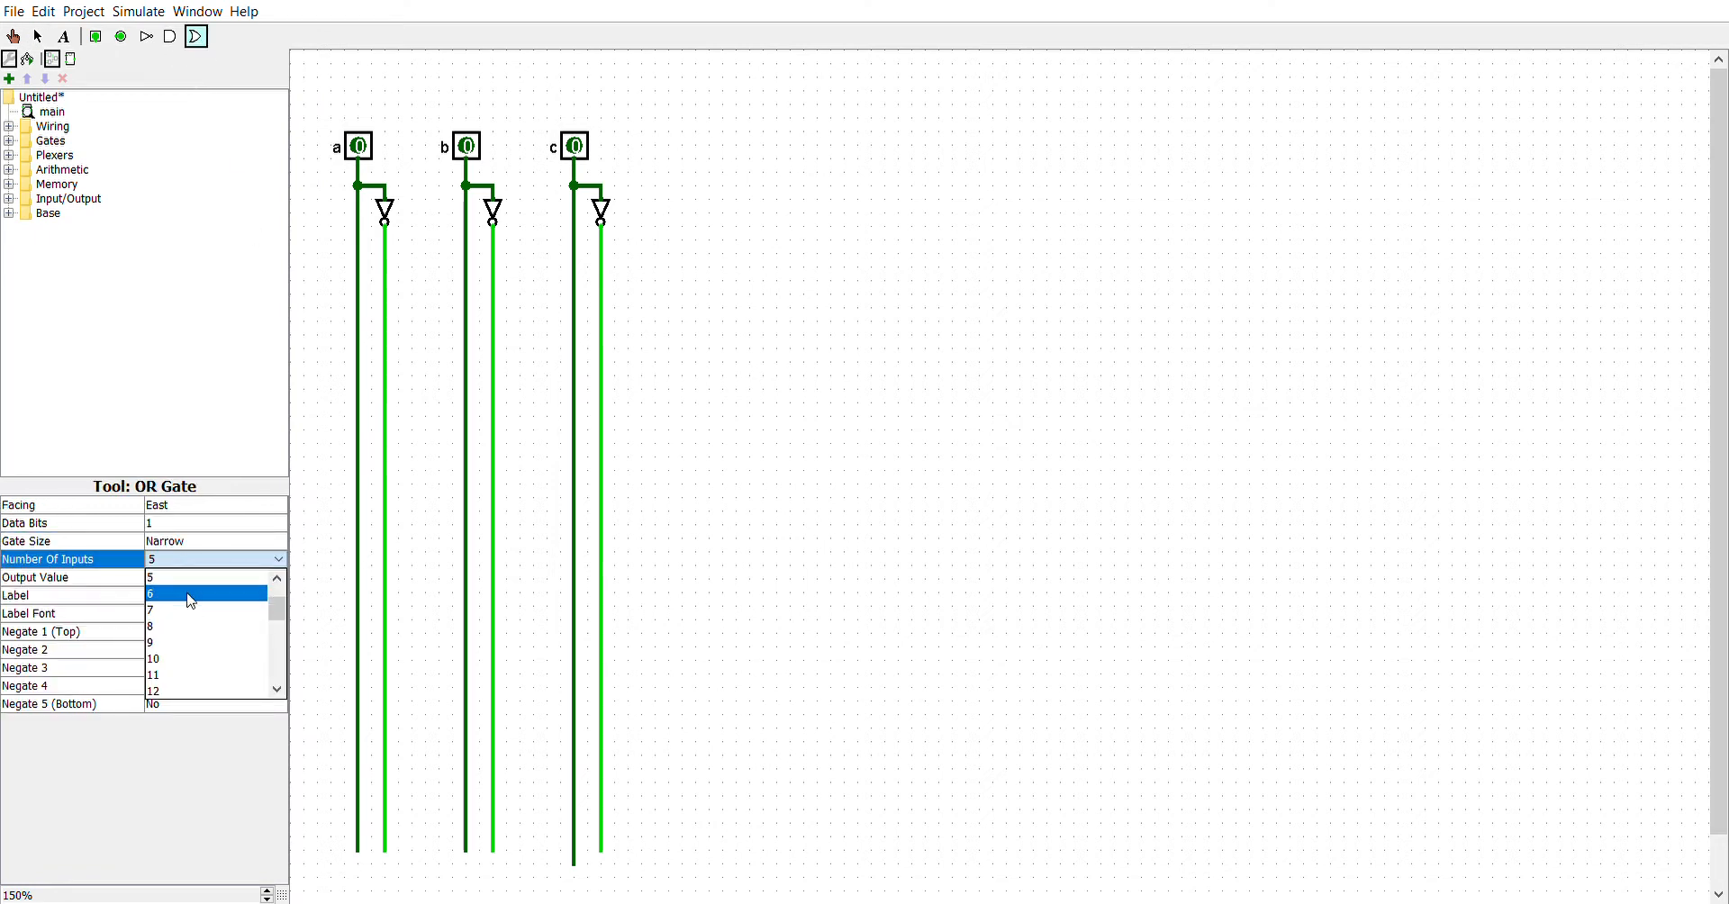
left_click(183, 577)
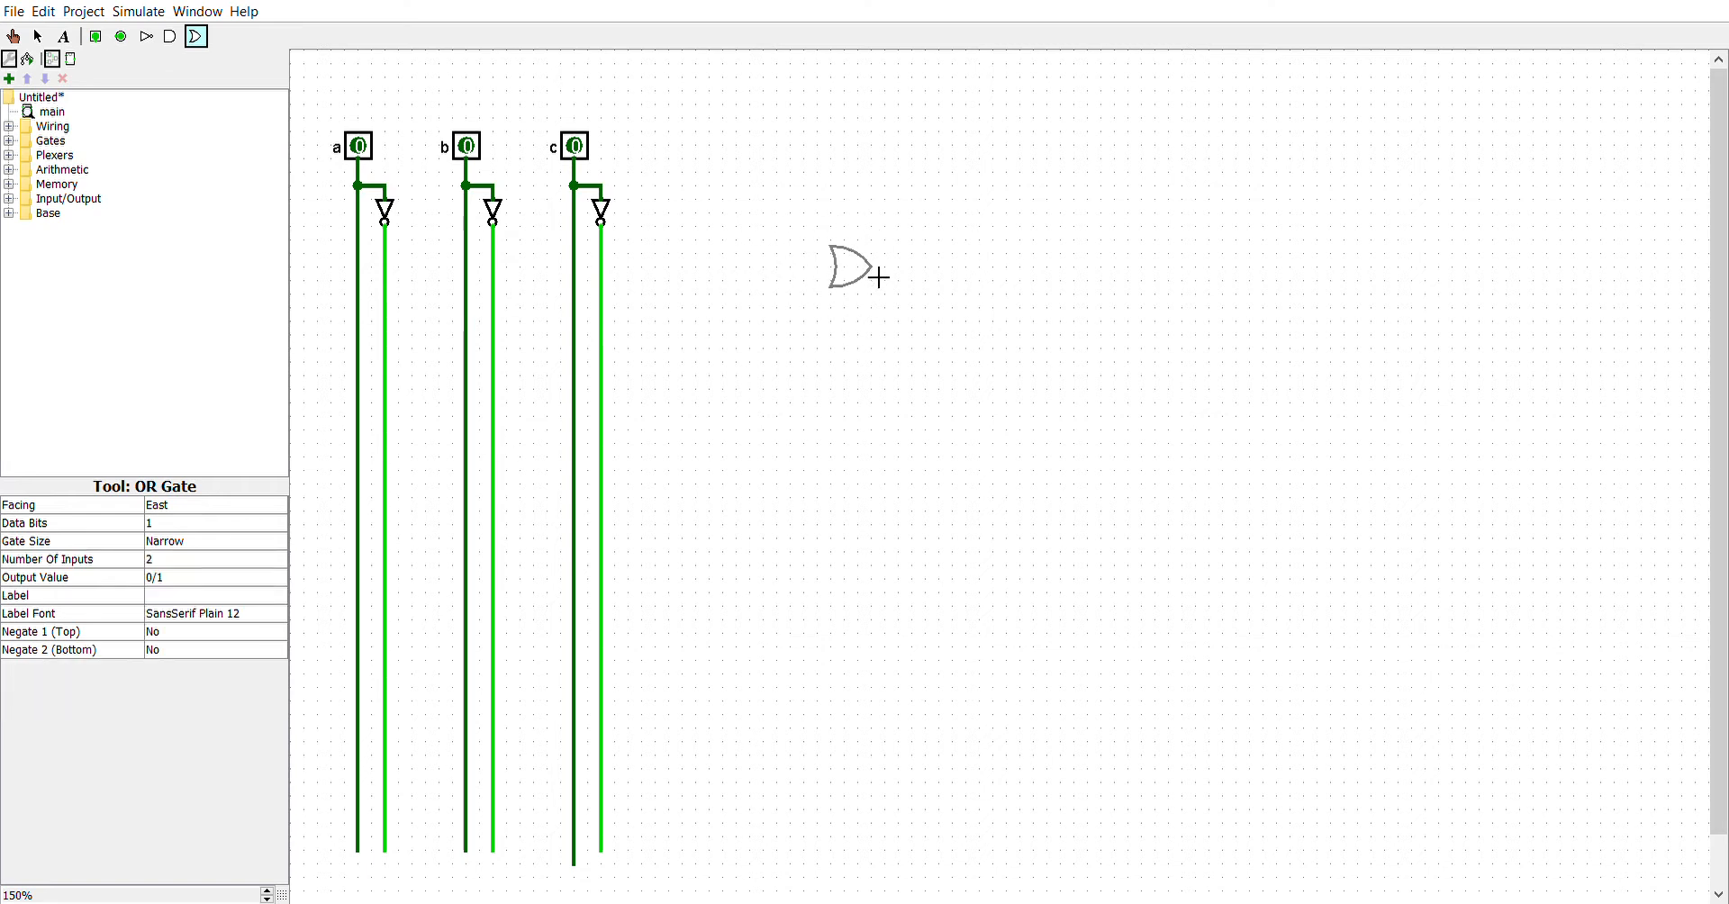
left_click(867, 274)
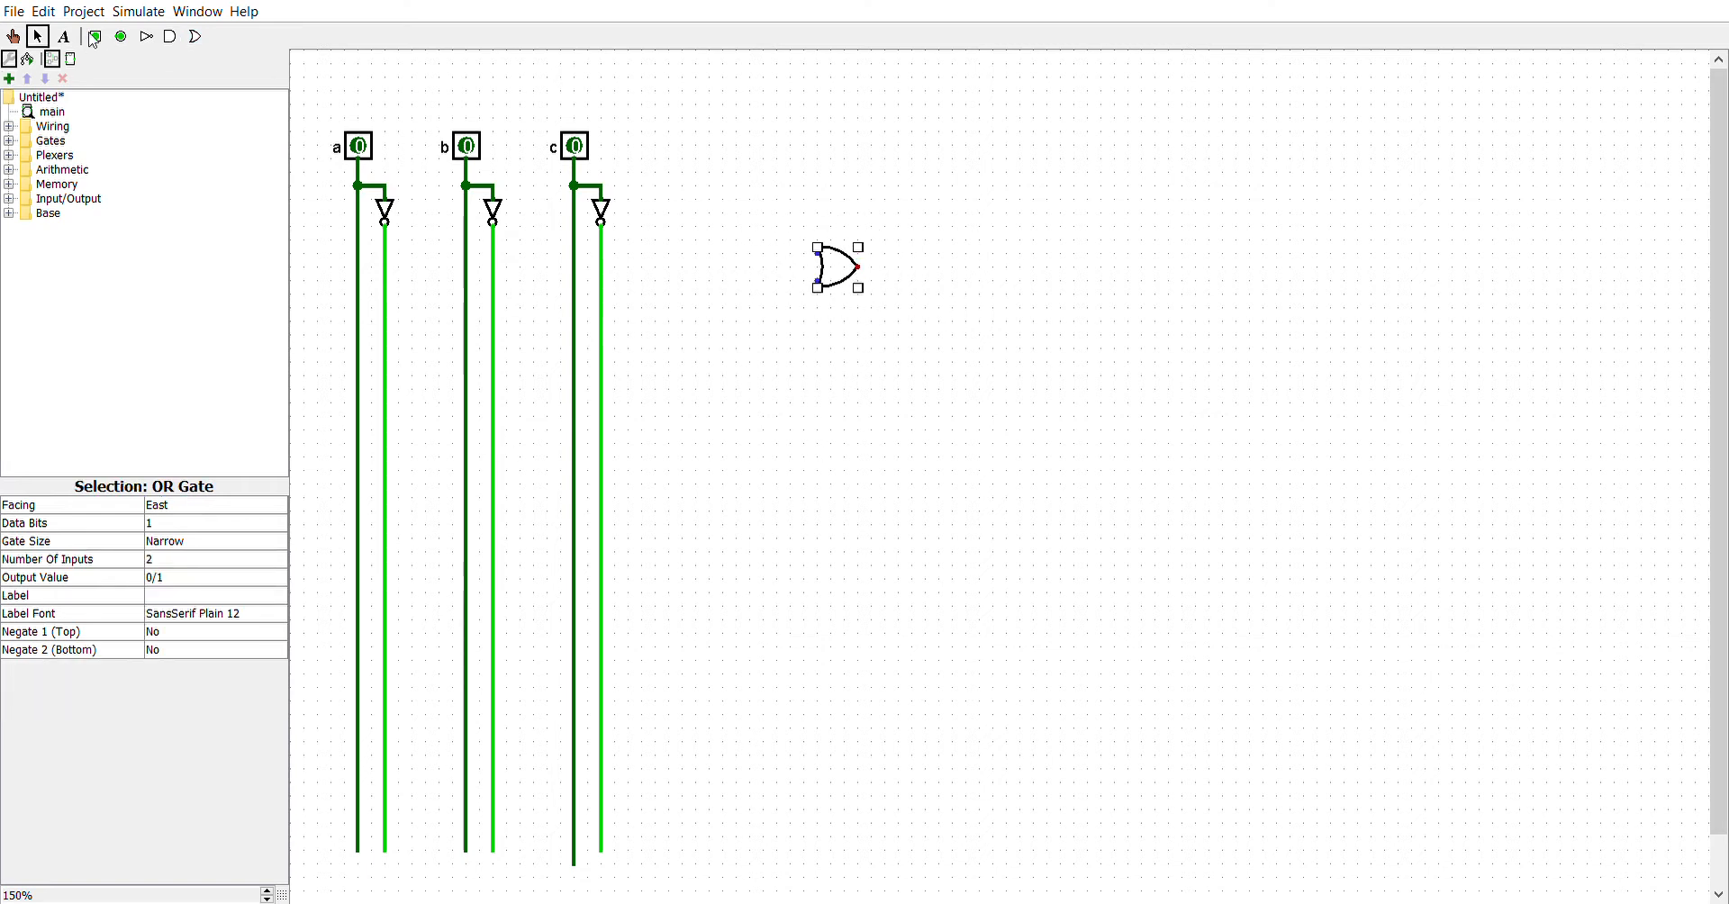
- Place an output pin labelled z2 to the right of the OR gate, level with the gate's output
left_click(120, 36)
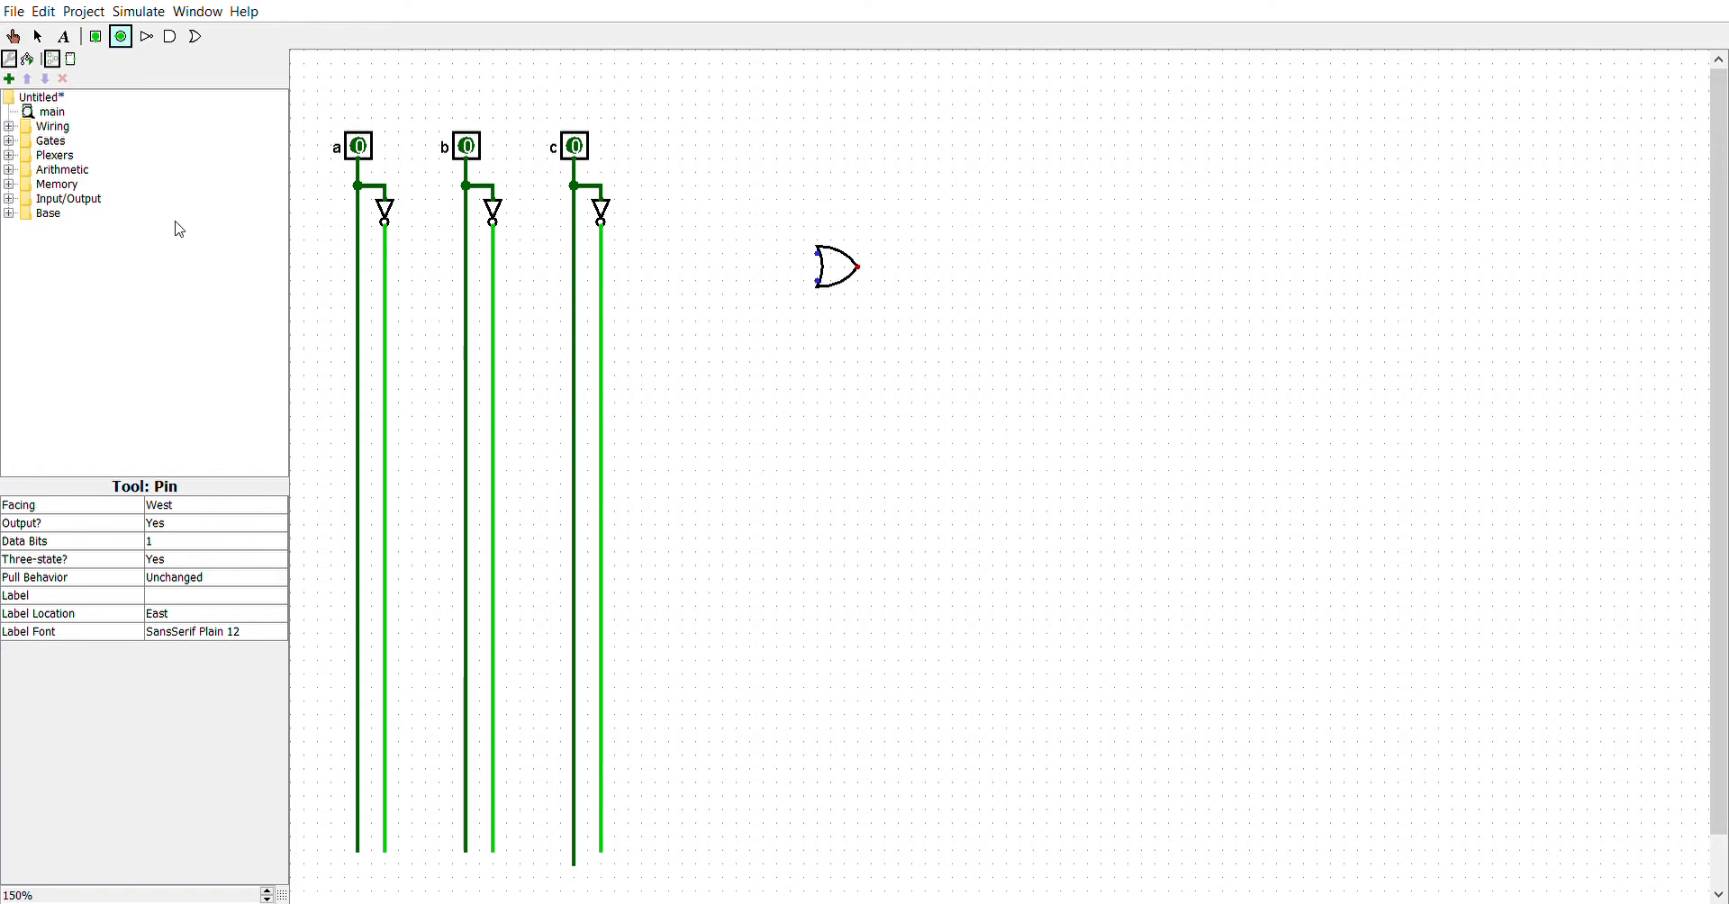
left_click(191, 598)
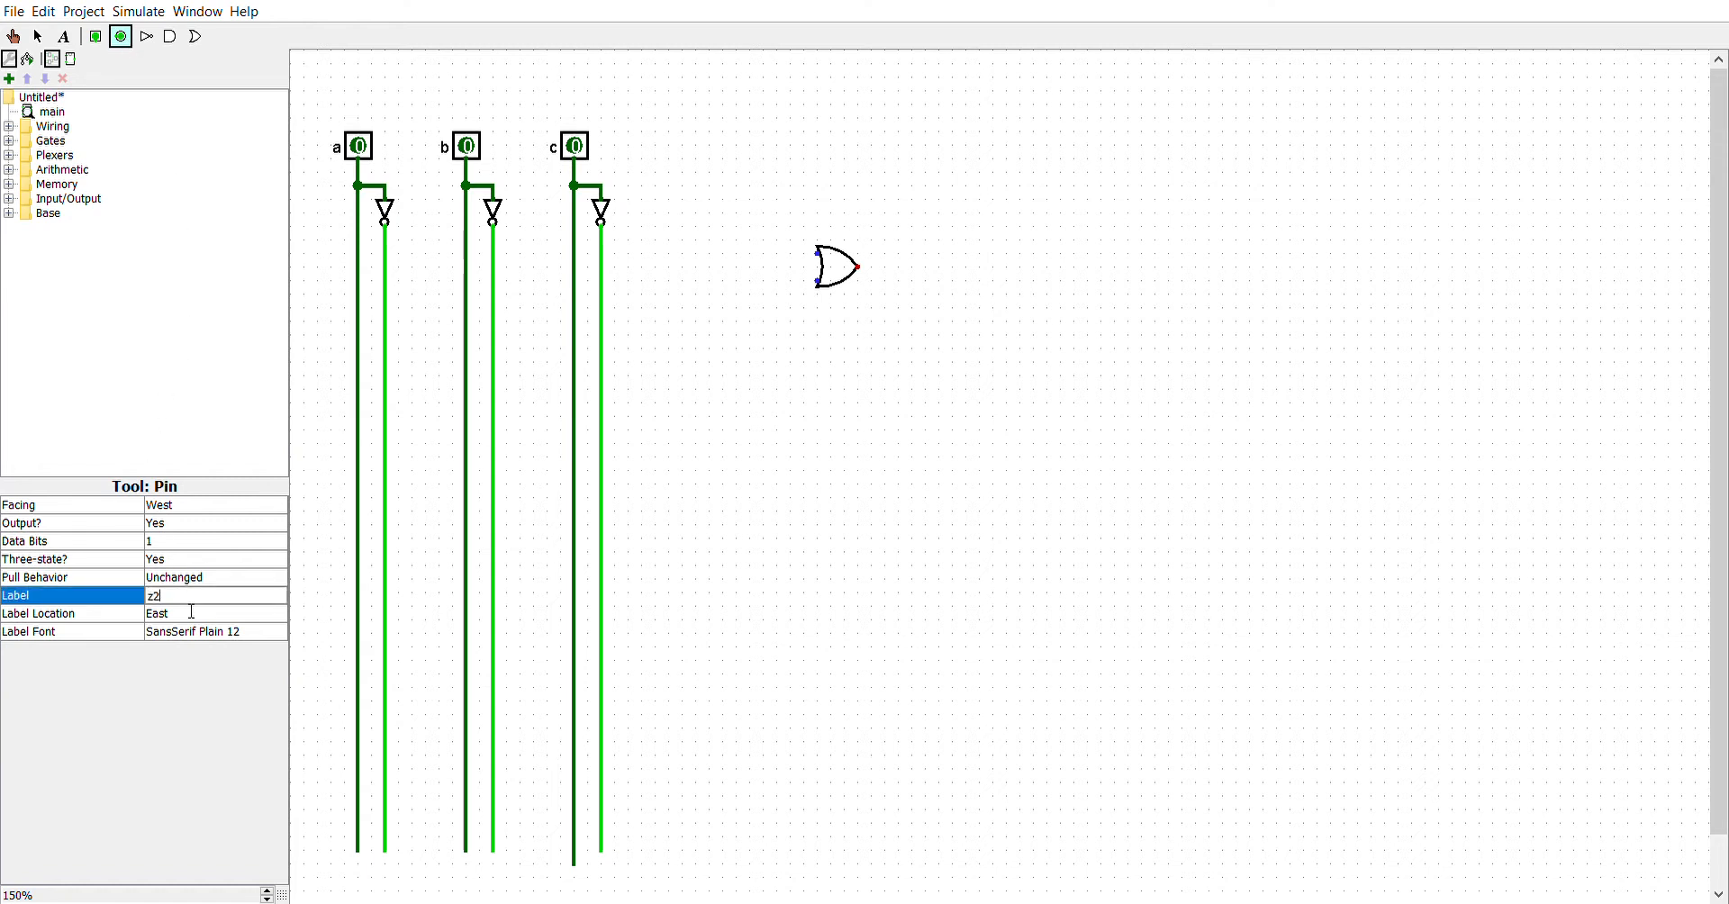
left_click(192, 611)
left_click(1000, 266)
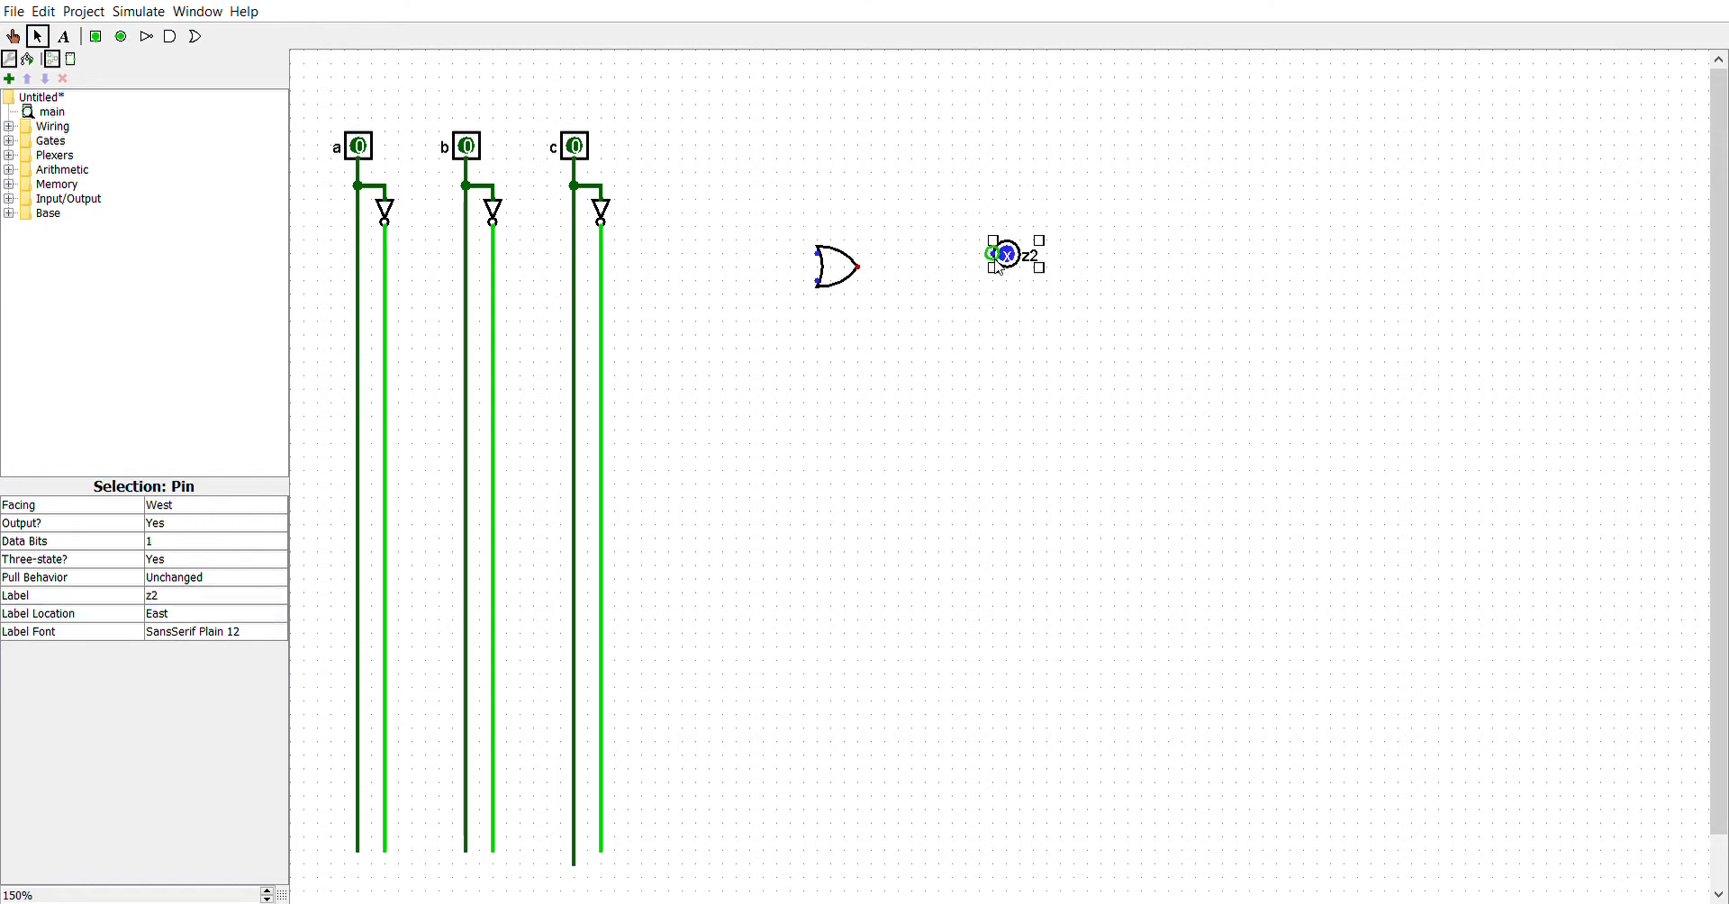
left_click_drag(997, 264, 997, 277)
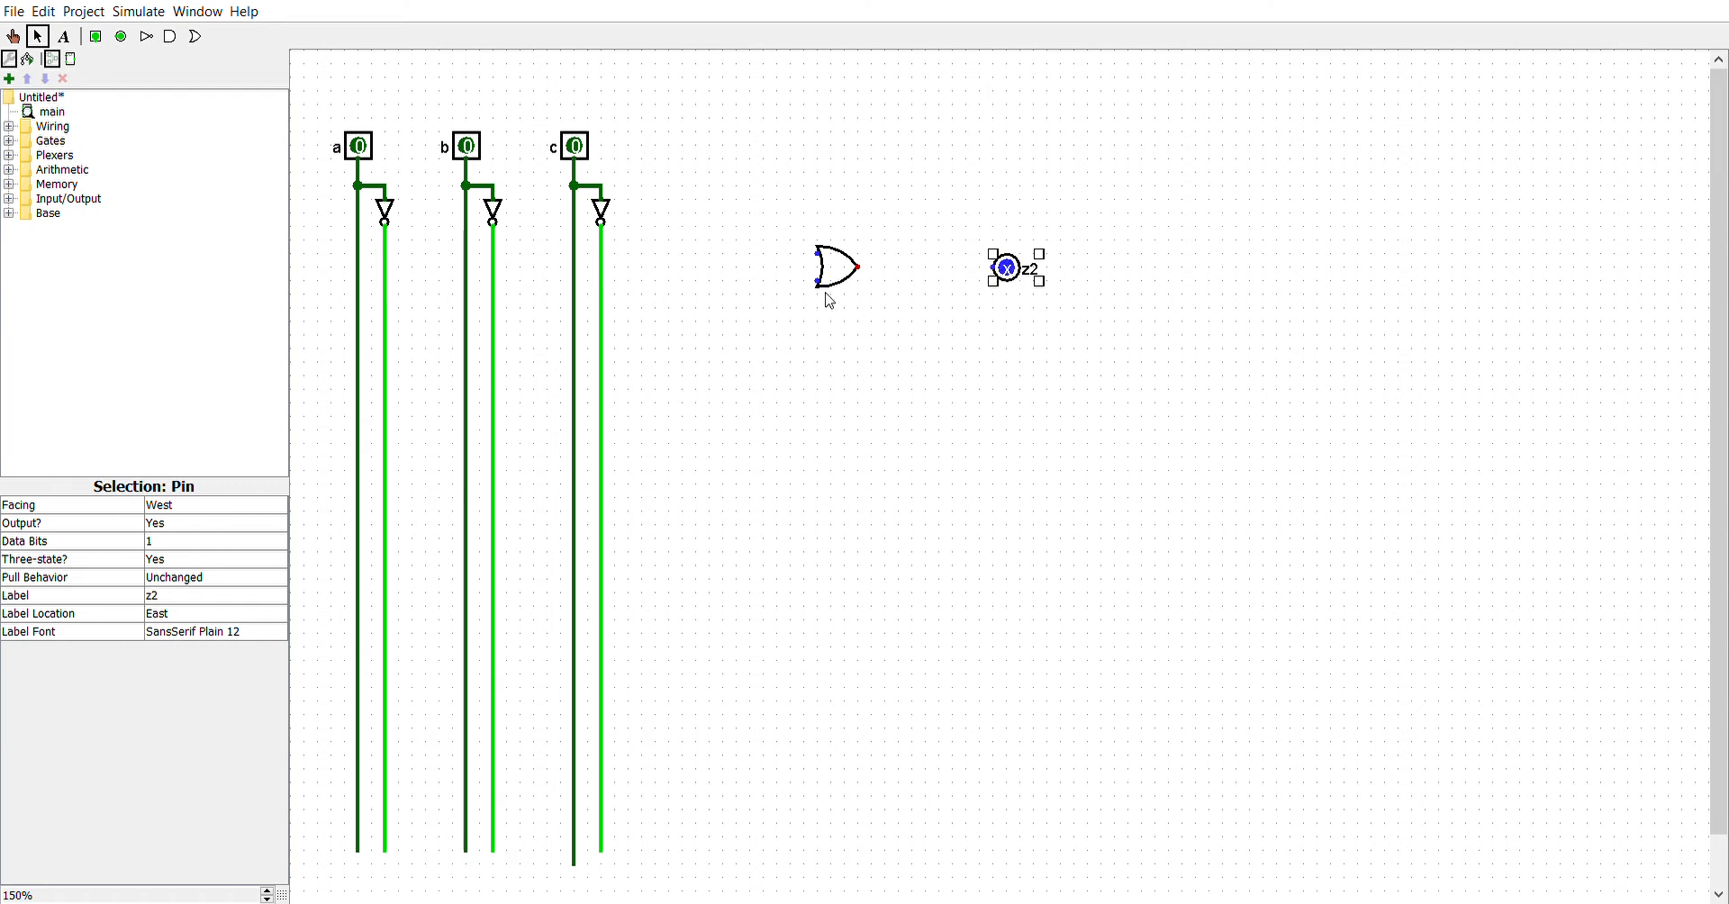
- Wire the OR gate's output to pin z2 and its upper input to the inverted b line
left_click_drag(853, 266, 994, 269)
left_click_drag(817, 255, 498, 260)
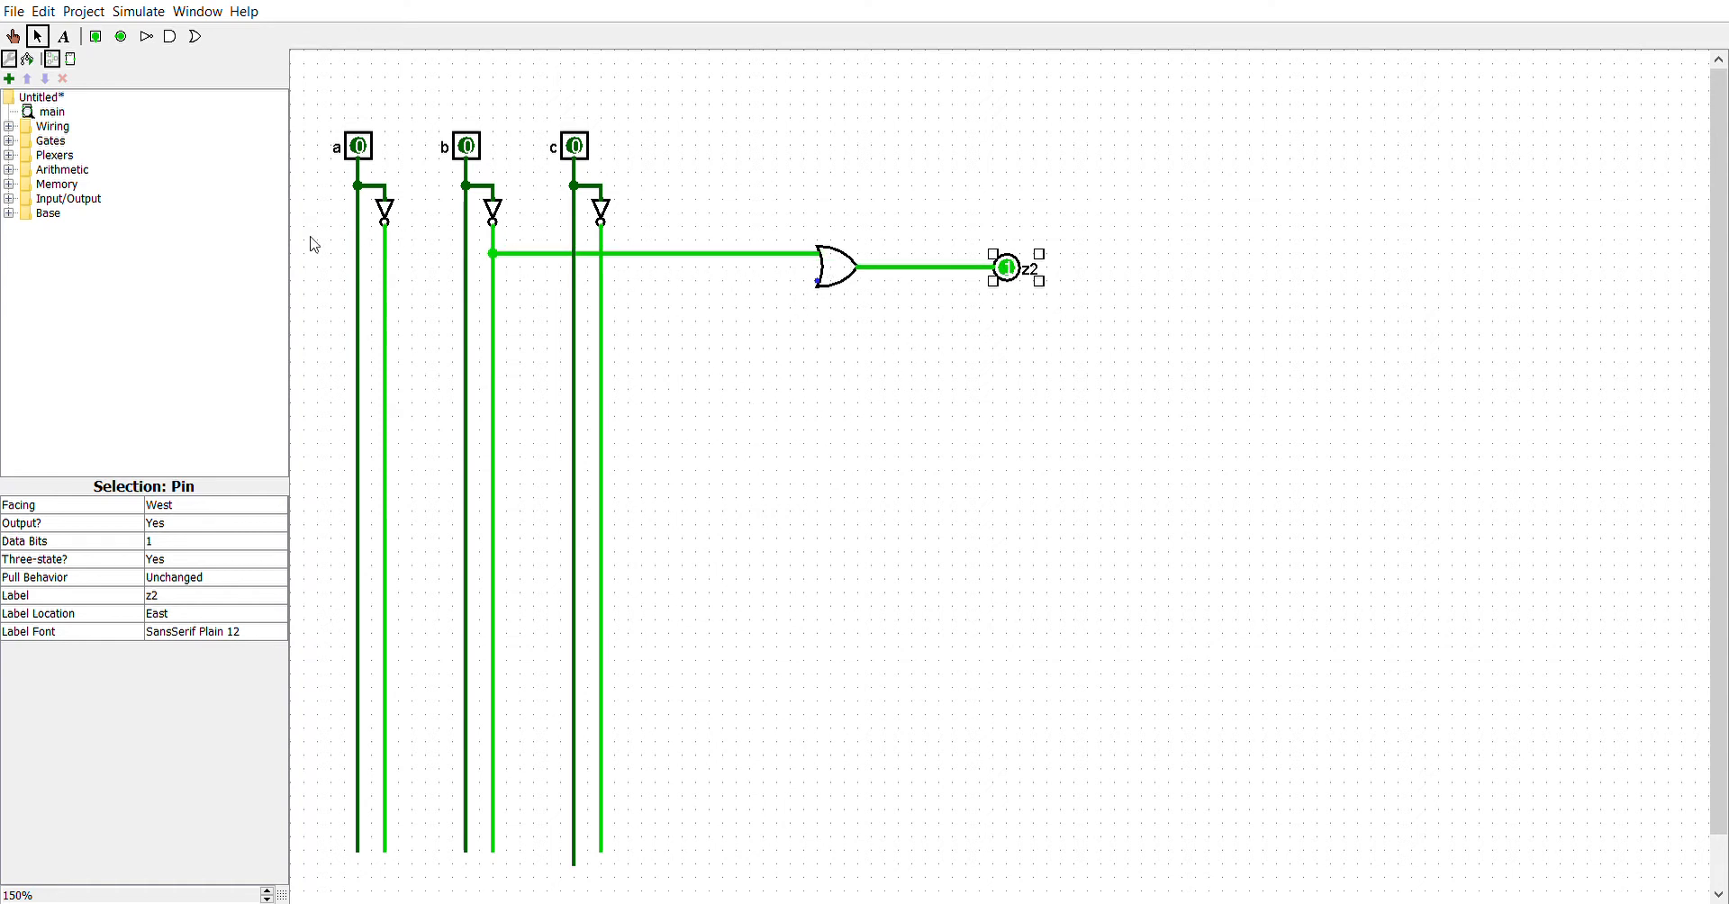
- Place a narrow AND gate with 2 inputs between the input columns and the OR gate, slightly below it
left_click(173, 40)
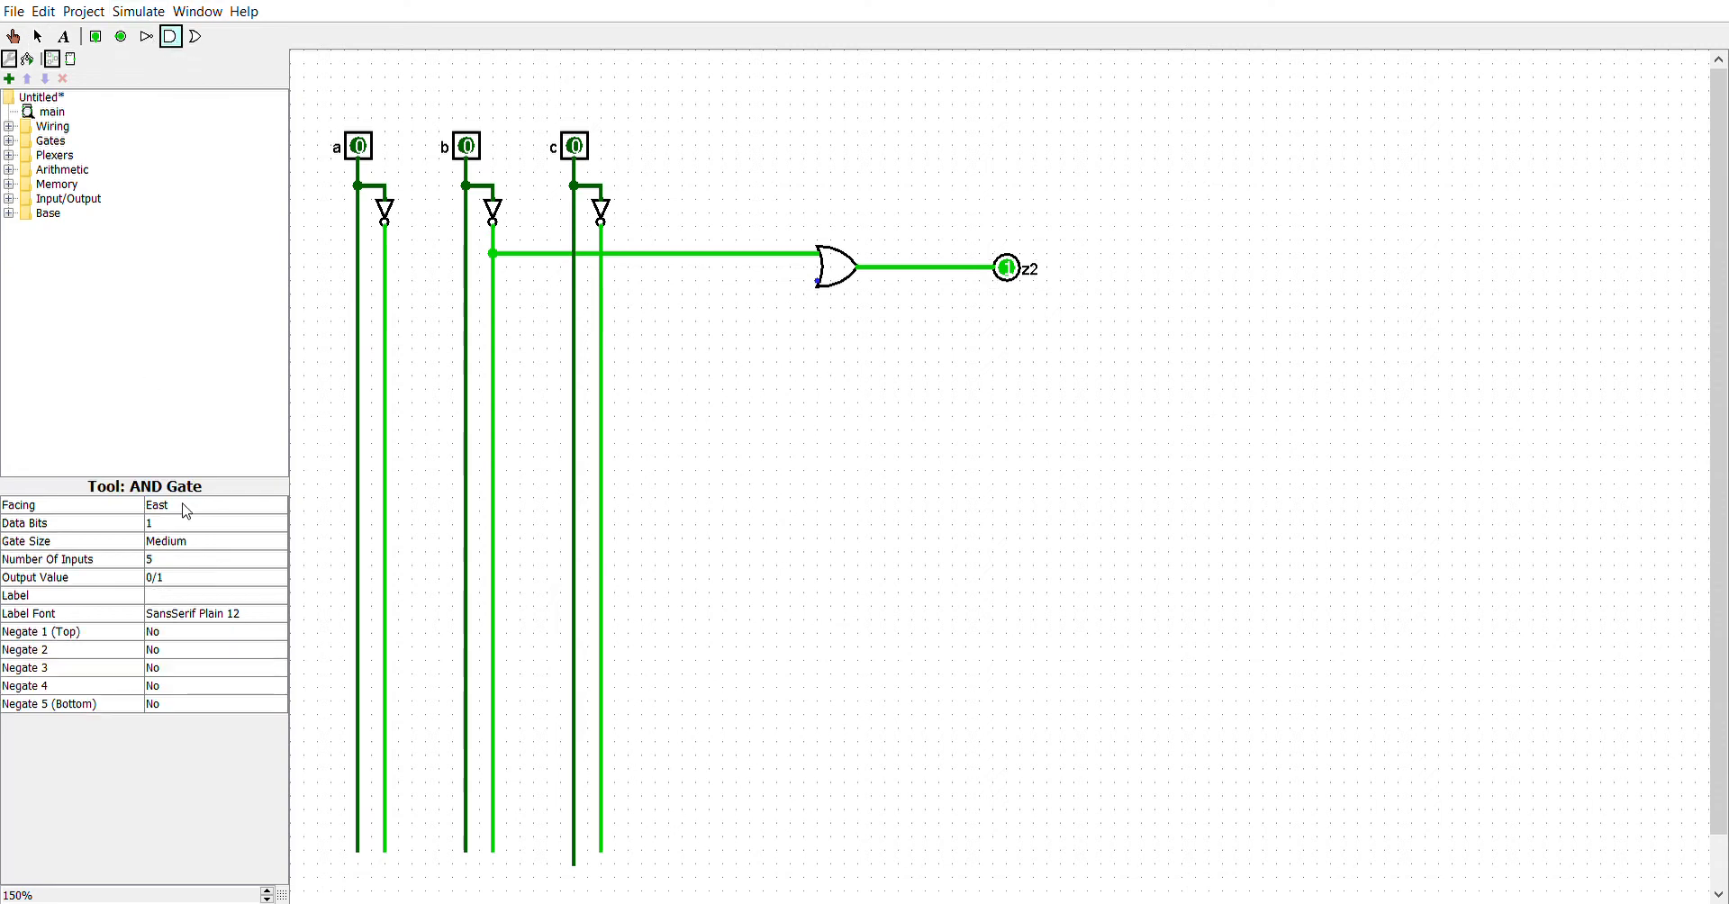
left_click(186, 546)
left_click(173, 552)
left_click(177, 561)
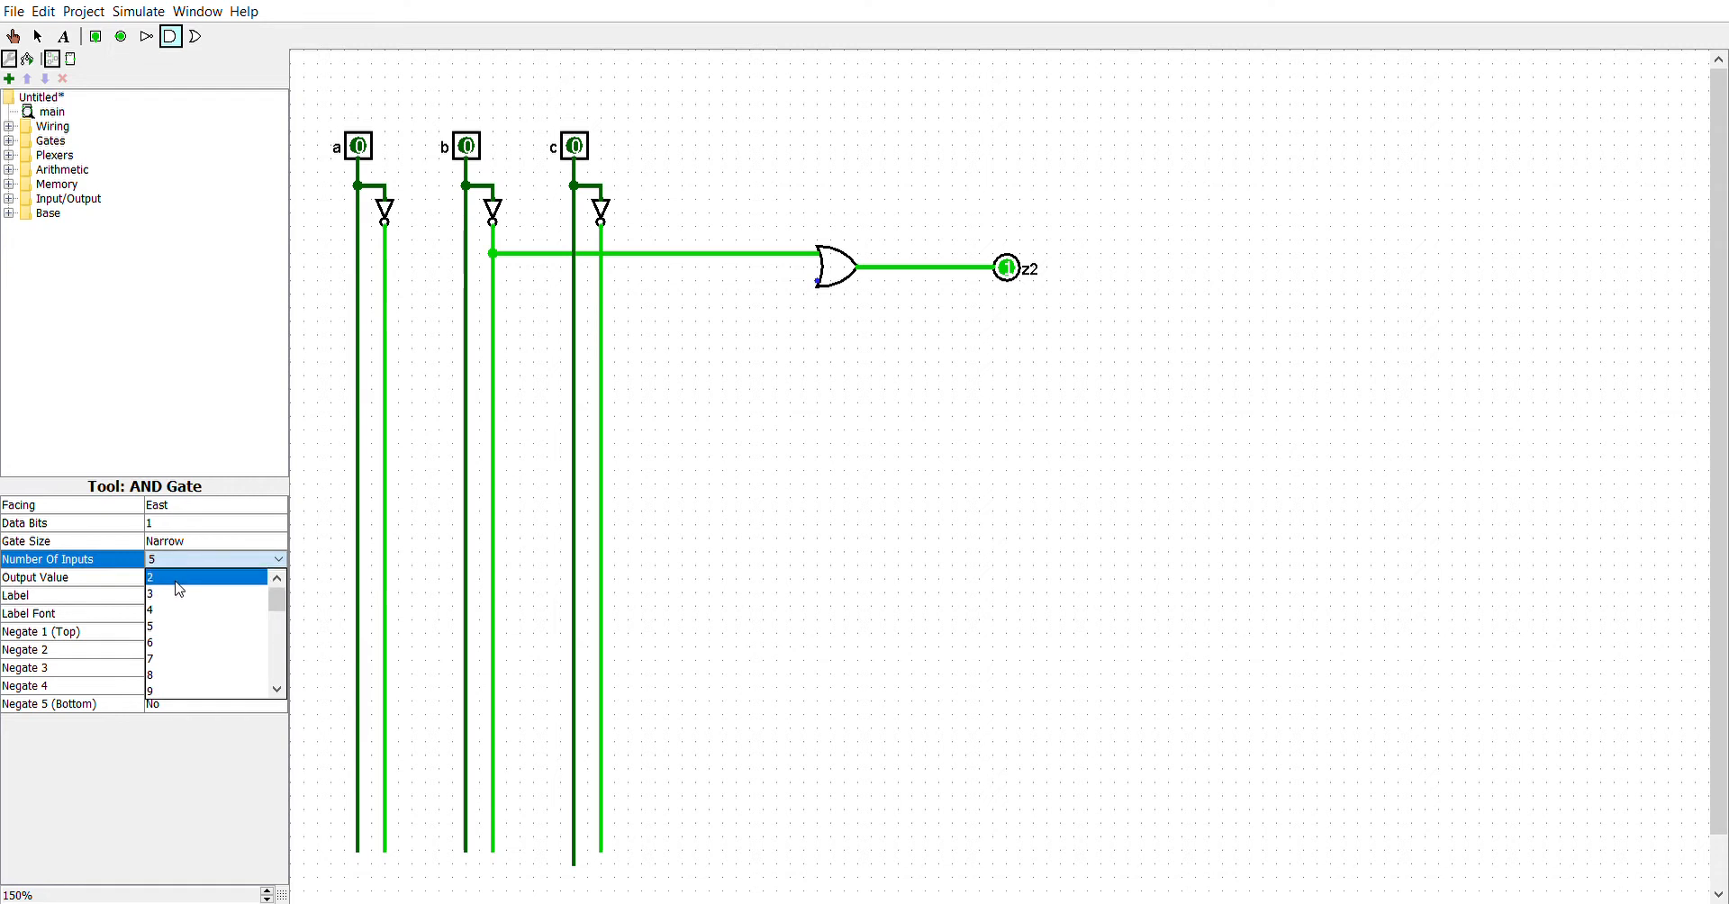
left_click(180, 581)
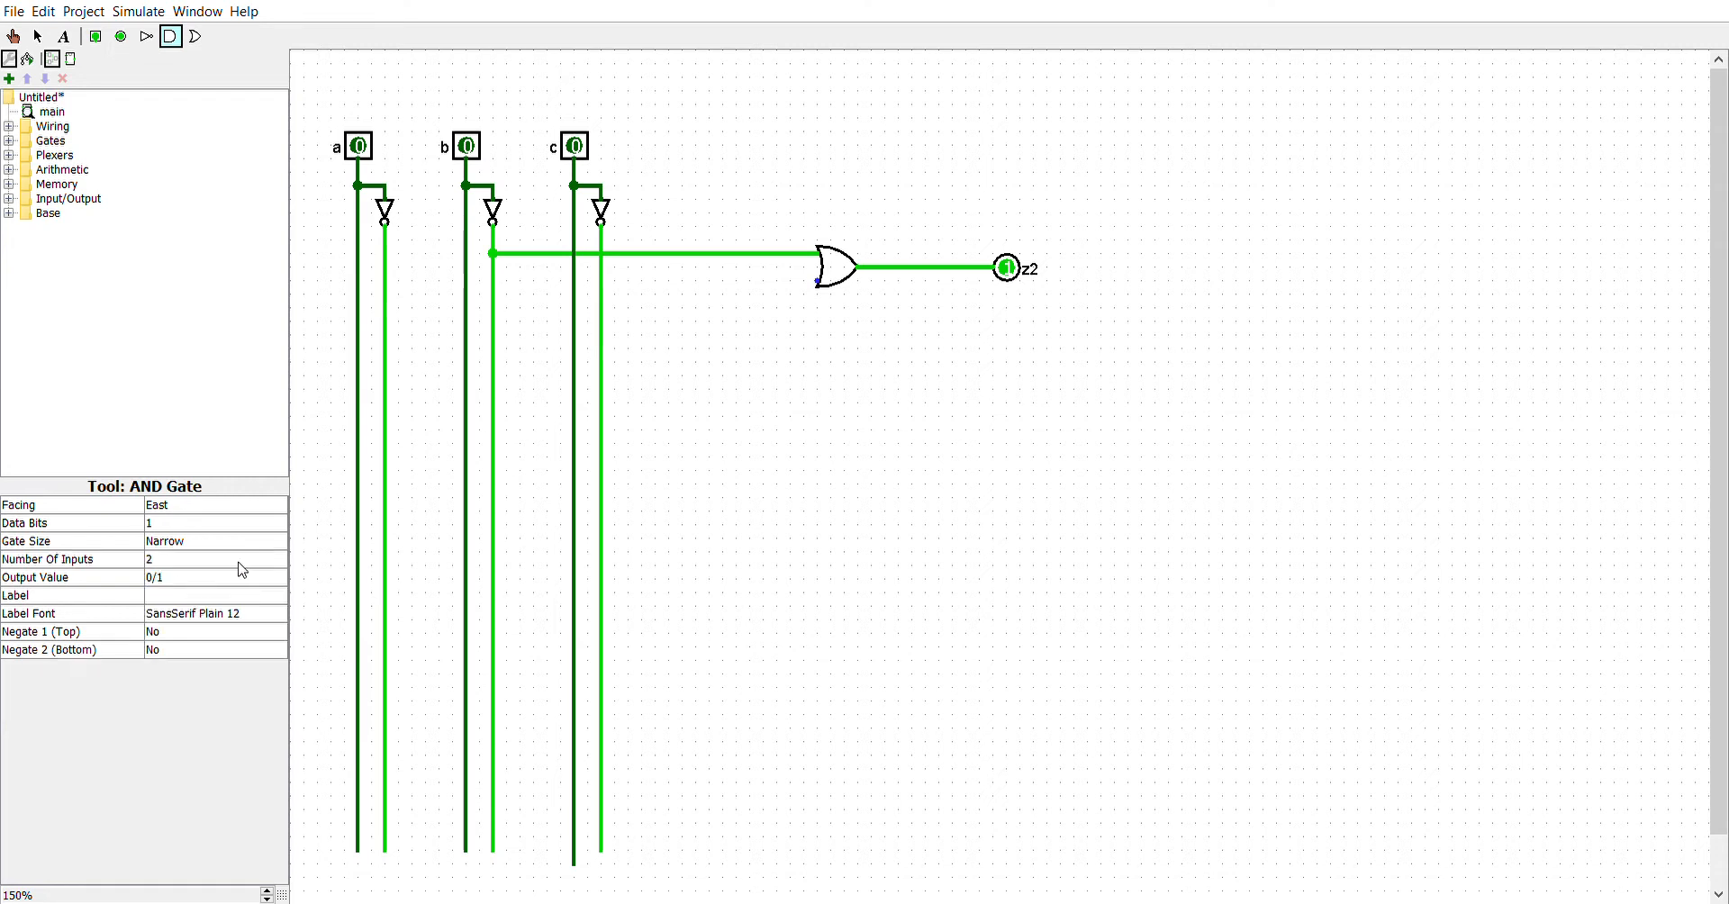
left_click(736, 308)
- Wire the AND gate's output to the OR gate's lower input, and its inputs to inverted a and c
left_click_drag(736, 308, 818, 282)
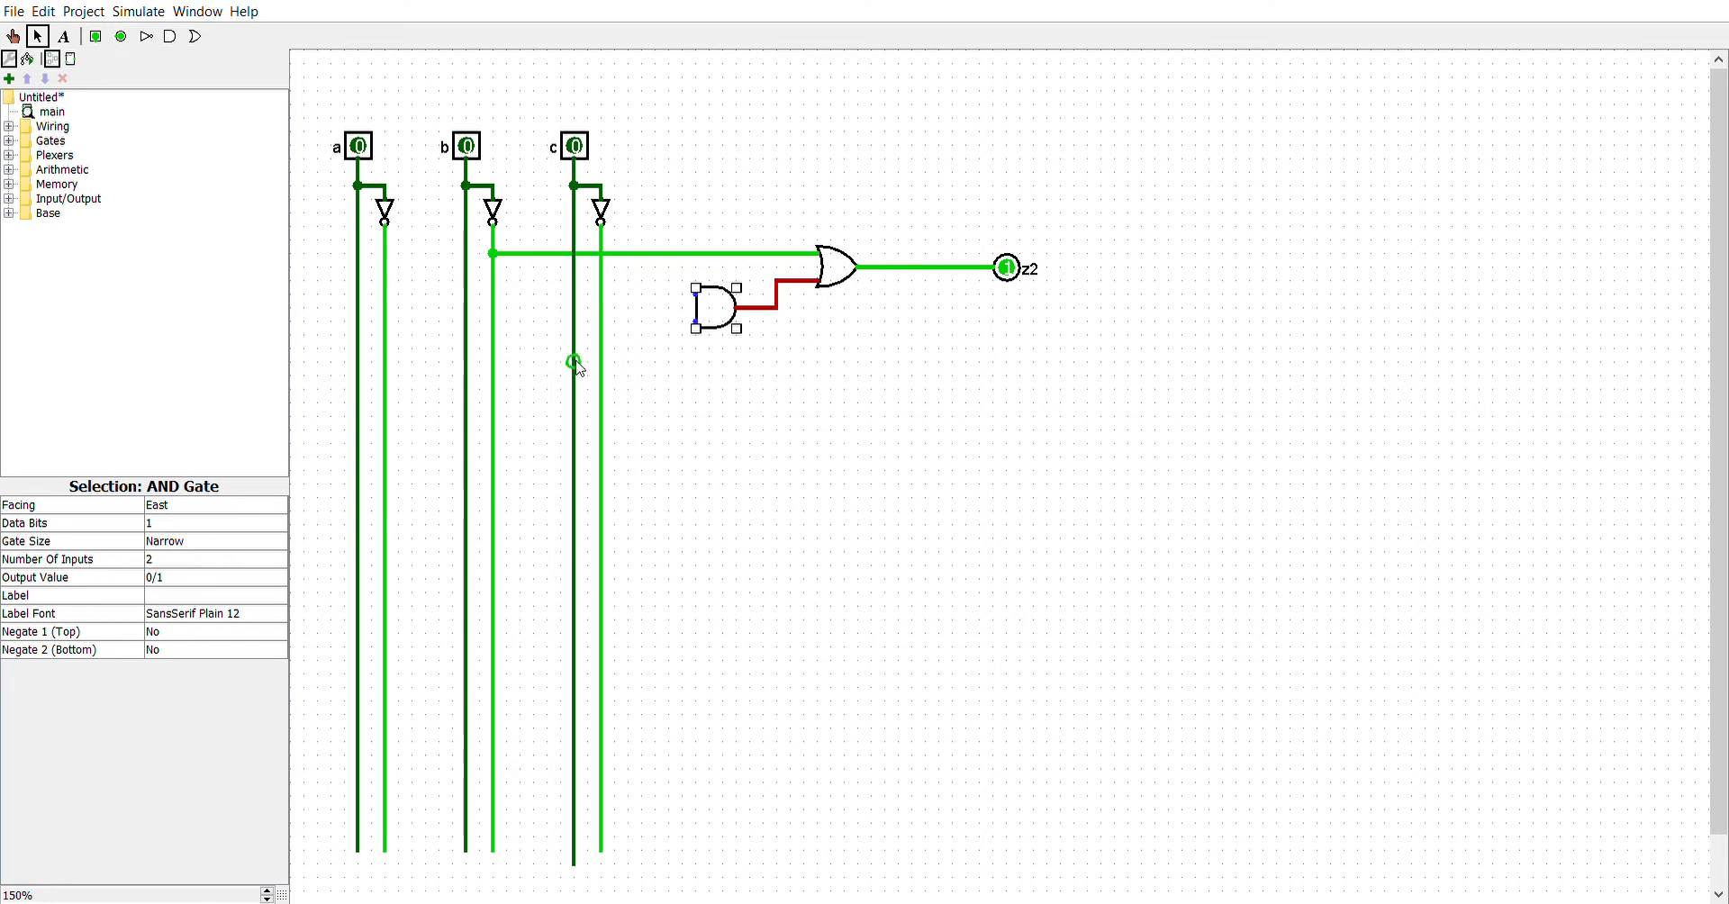
left_click_drag(695, 294, 387, 306)
left_click_drag(702, 320, 574, 324)
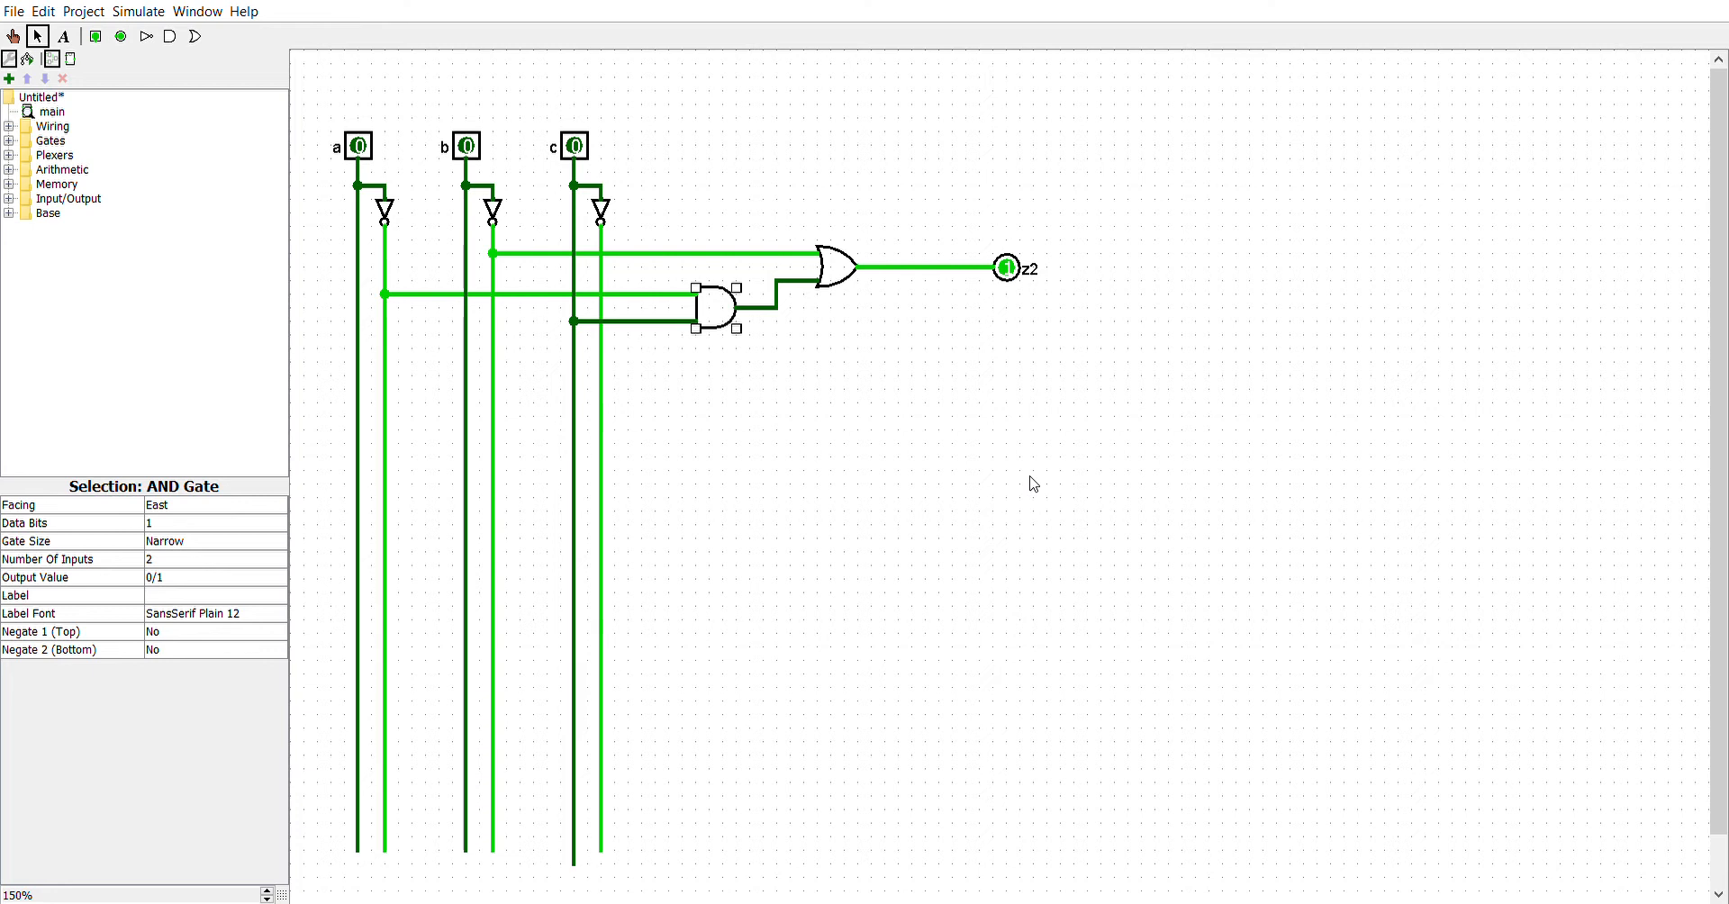
- Place a south-facing output pin to the right of z2 and run a wire down from it and back toward the input columns
left_click(121, 36)
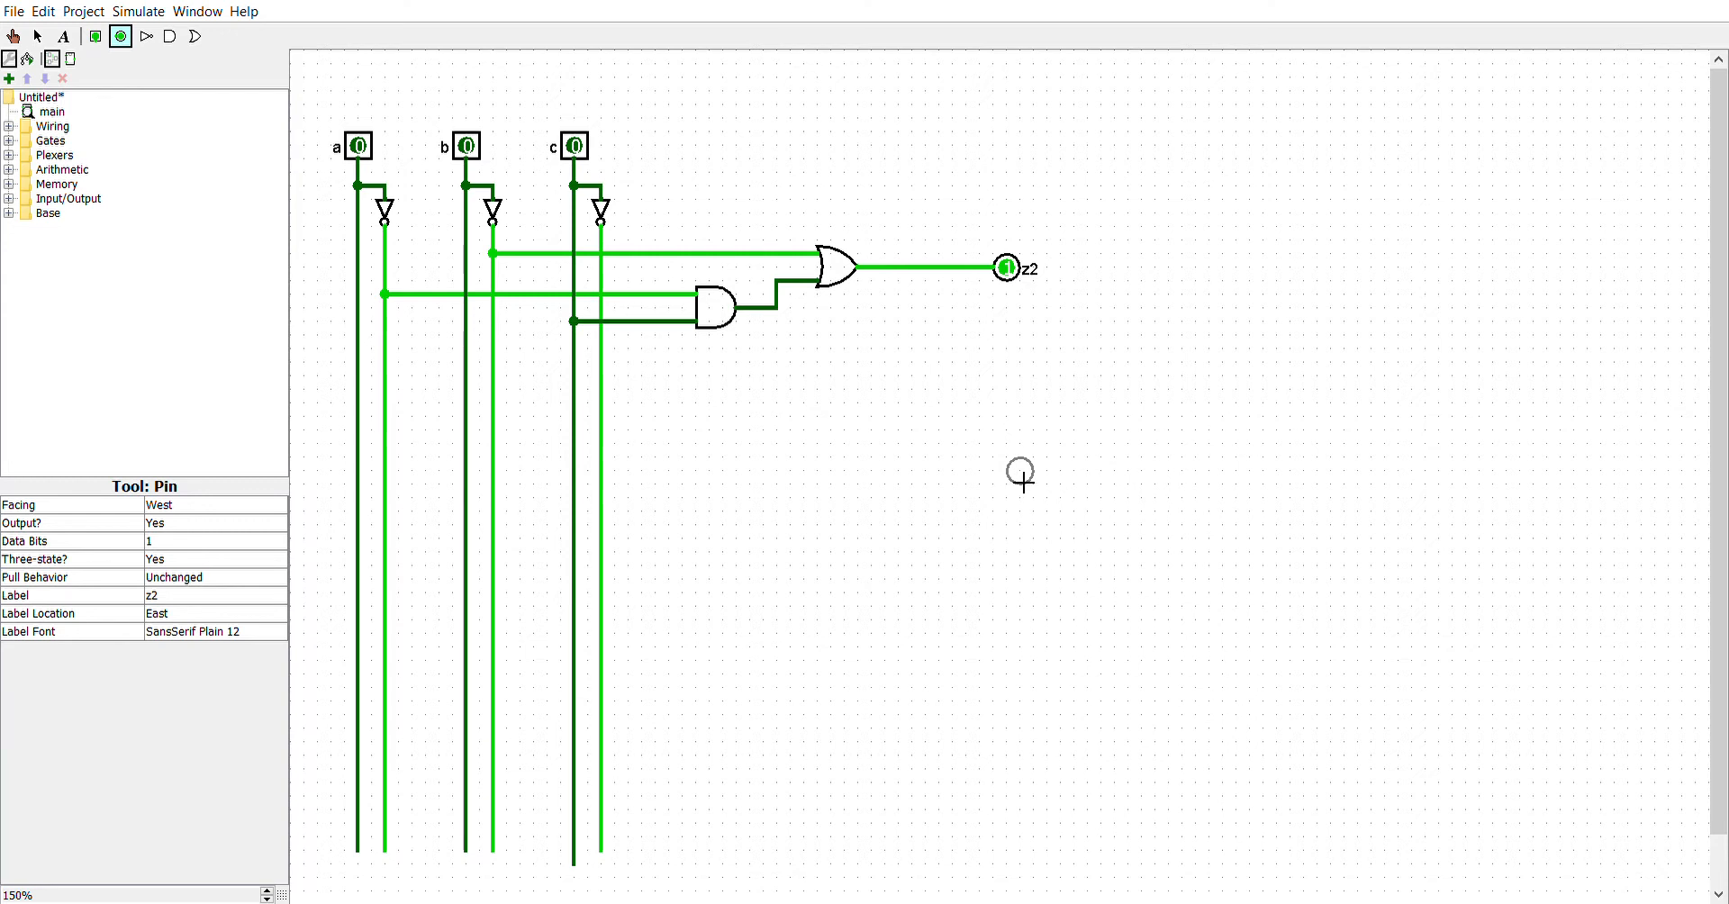
left_click(1188, 284)
left_click(232, 506)
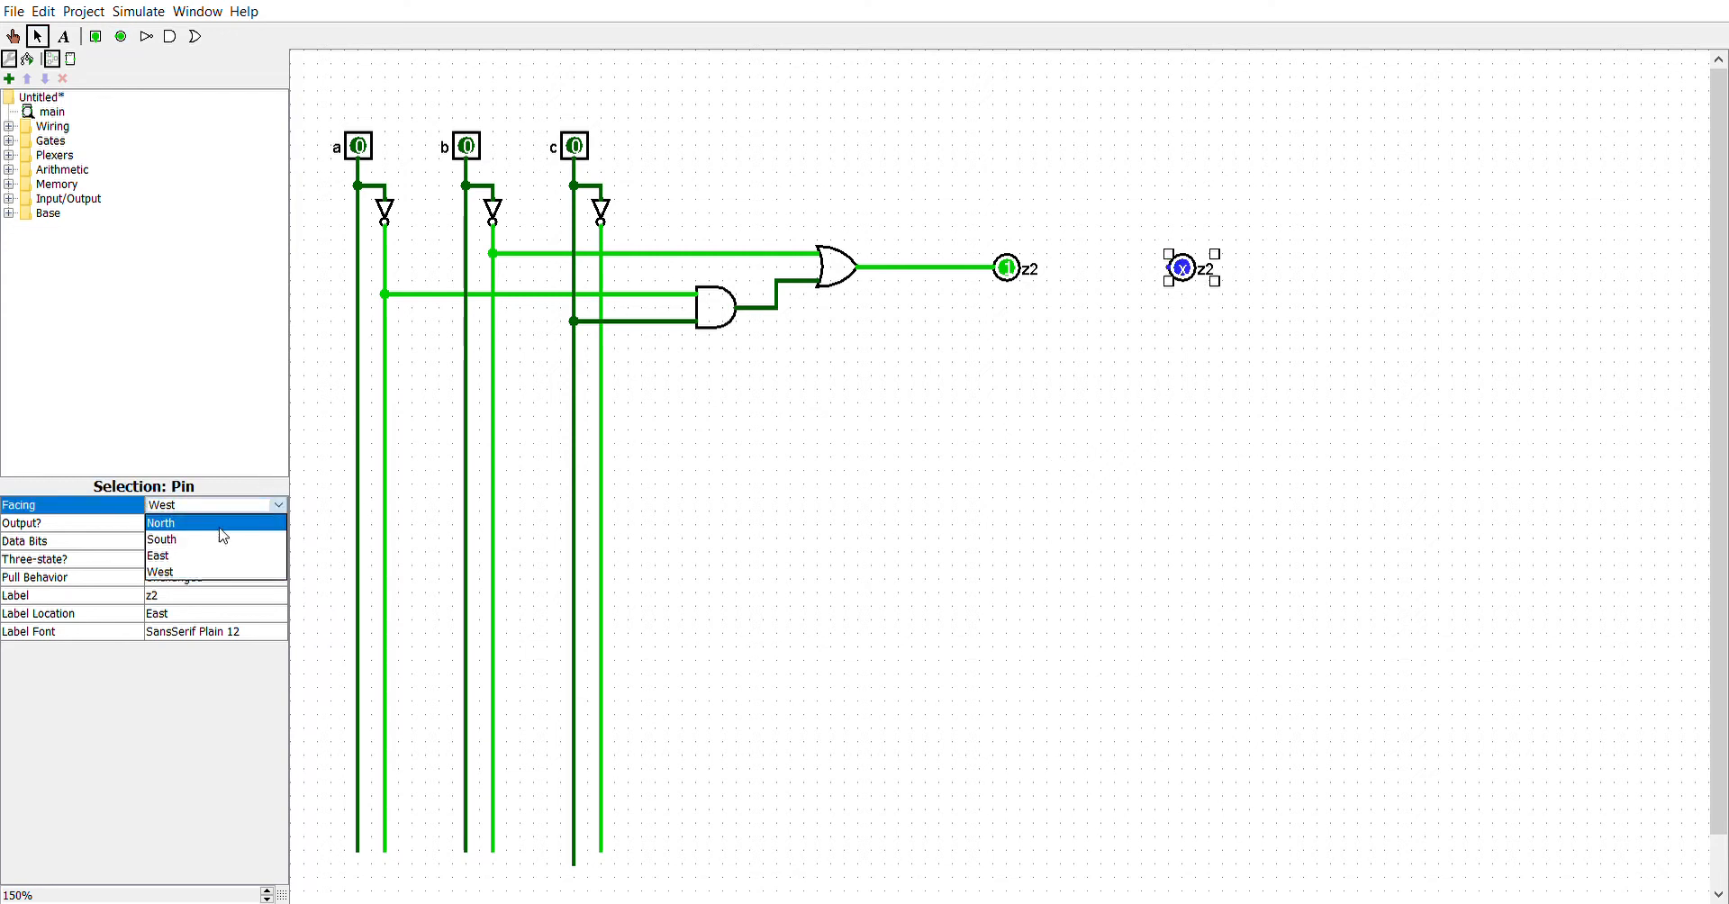
left_click(219, 539)
left_click_drag(1165, 285, 1019, 594)
left_click_drag(1164, 261, 1165, 275)
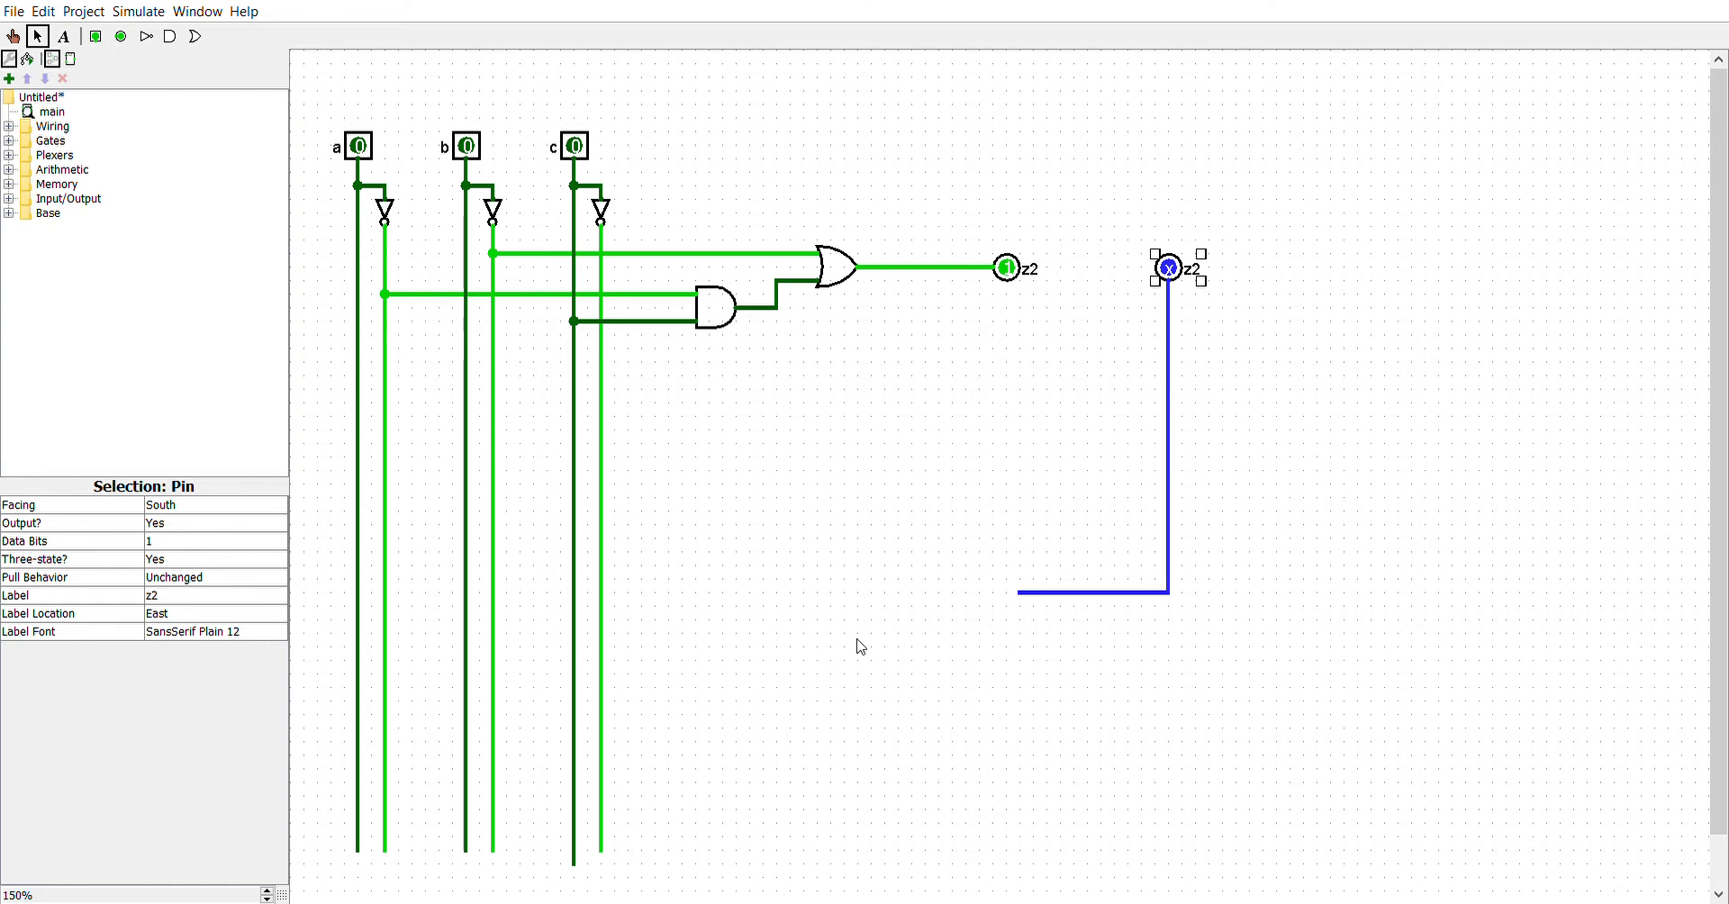
- Label the new south-facing output pin z1
left_click(1024, 260)
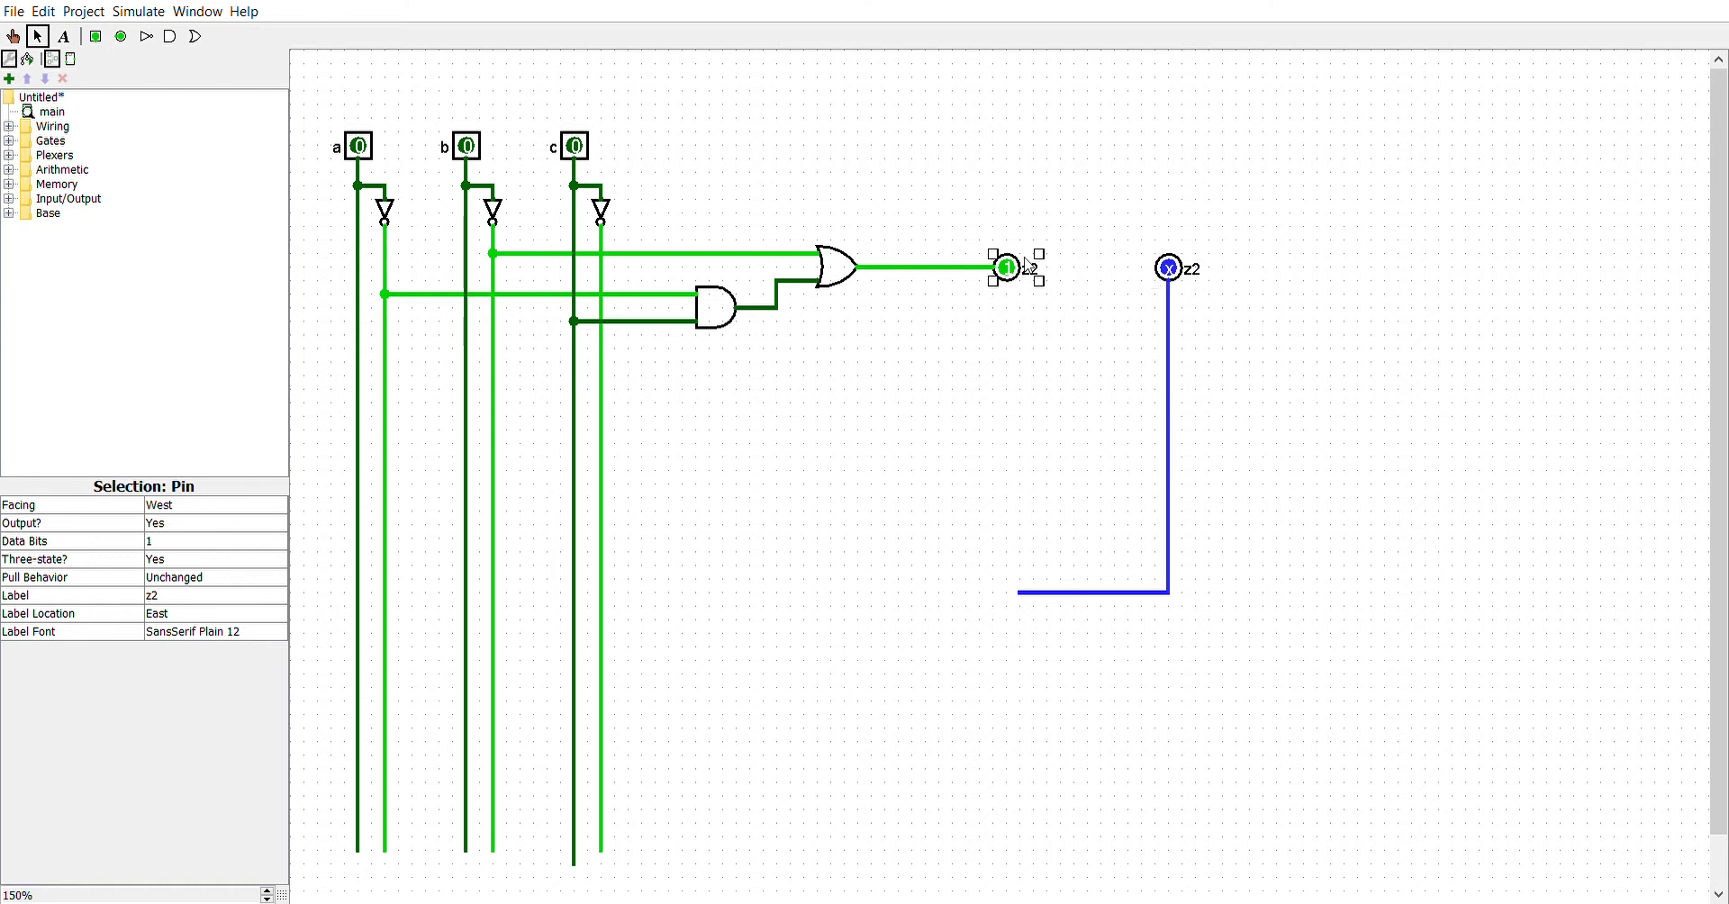
left_click(1193, 264)
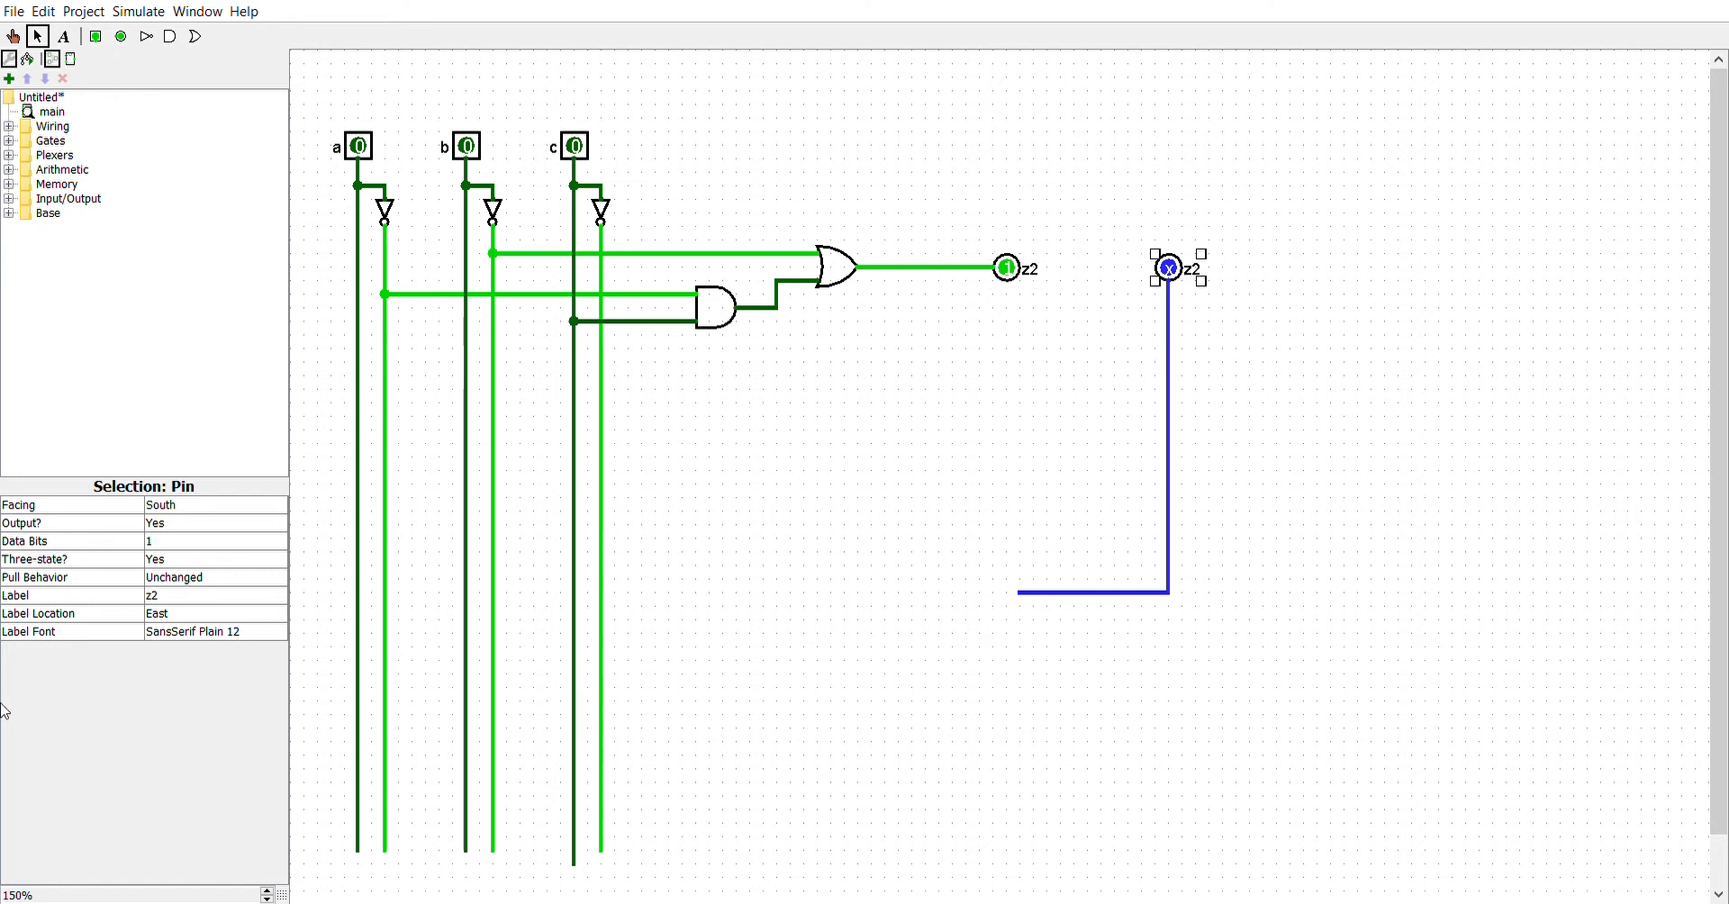
left_click(193, 598)
type("1")
key("Return")
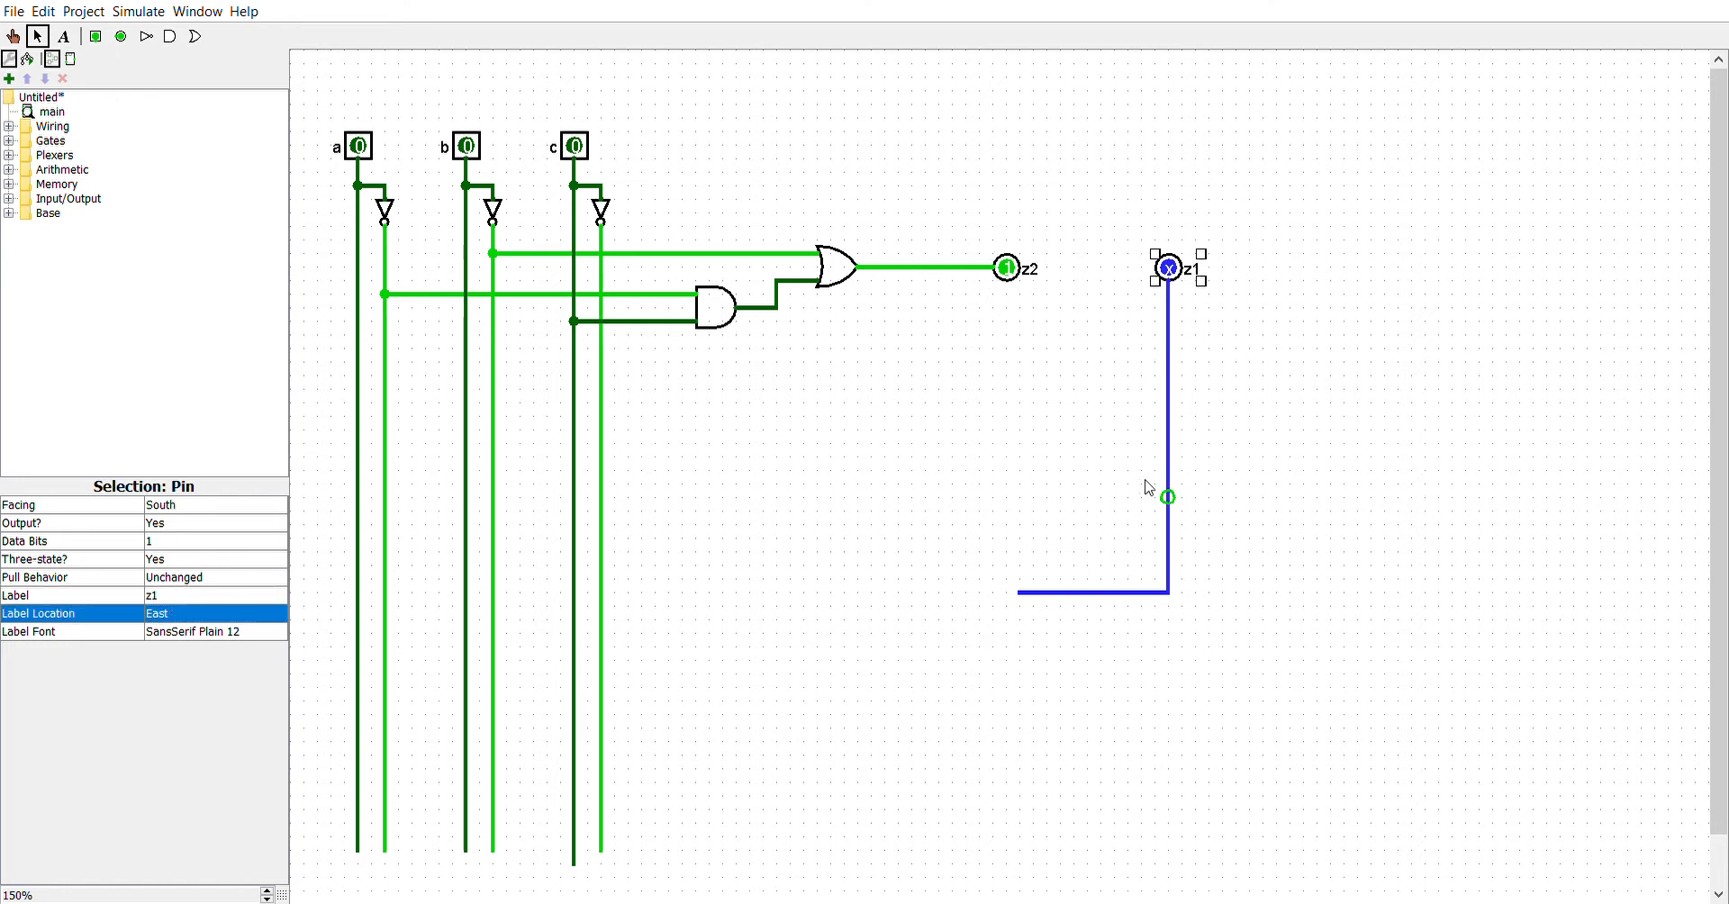
left_click(1219, 527)
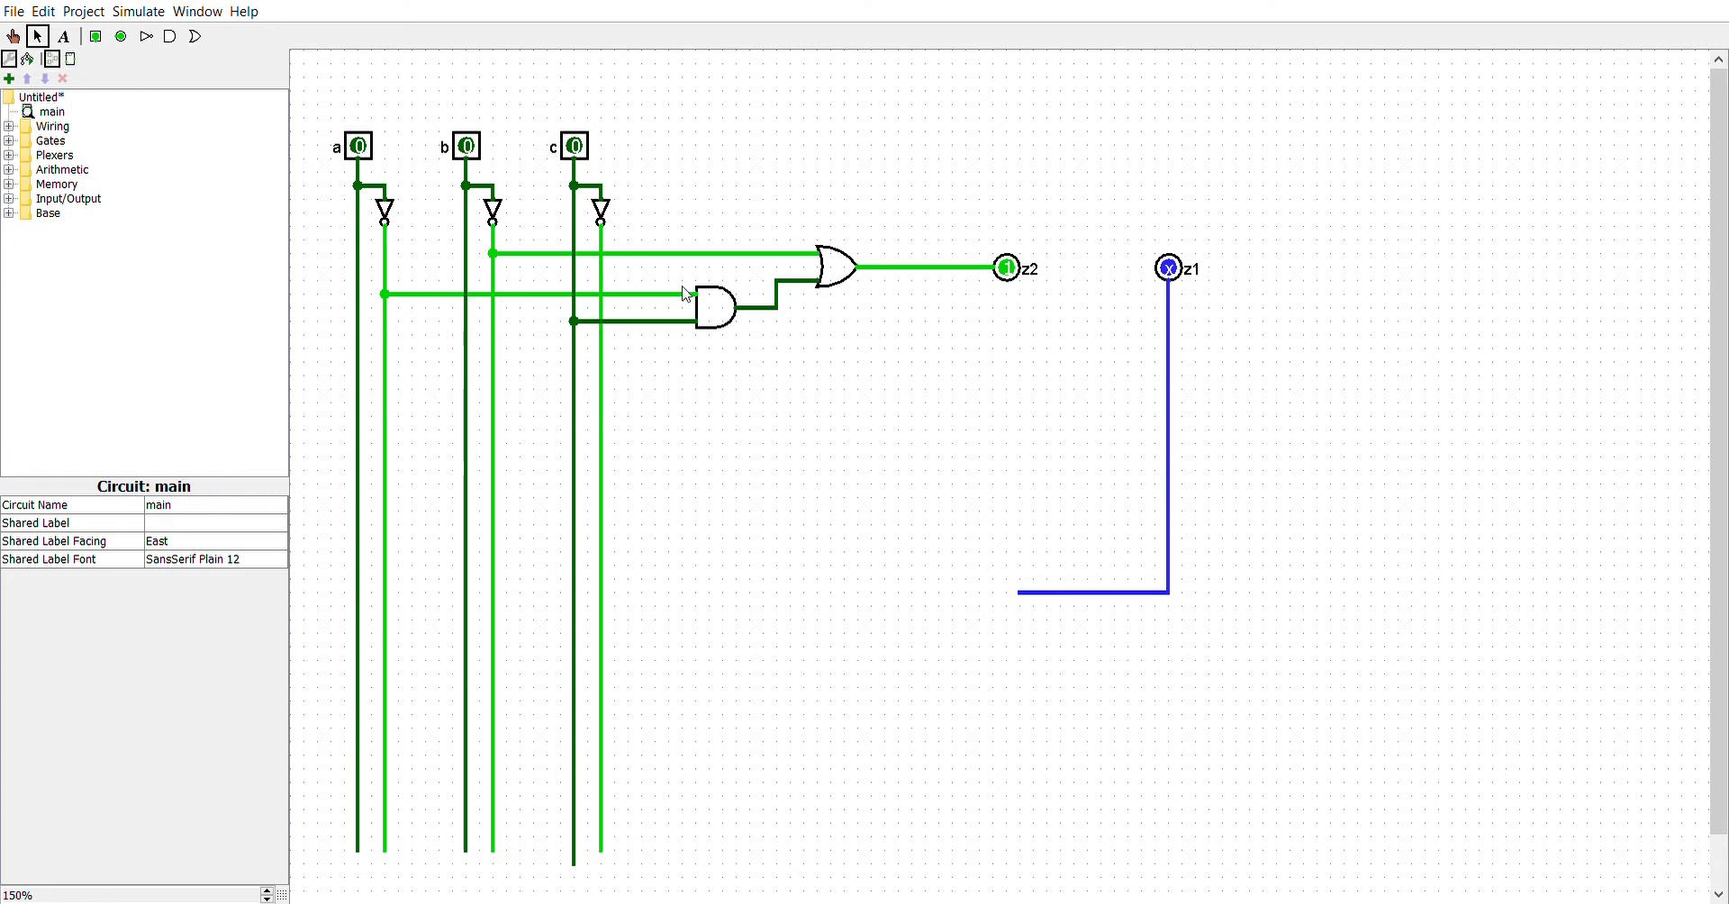
- Place a narrow OR gate with 3 inputs so its output meets the free end of the z1 wire
left_click(196, 37)
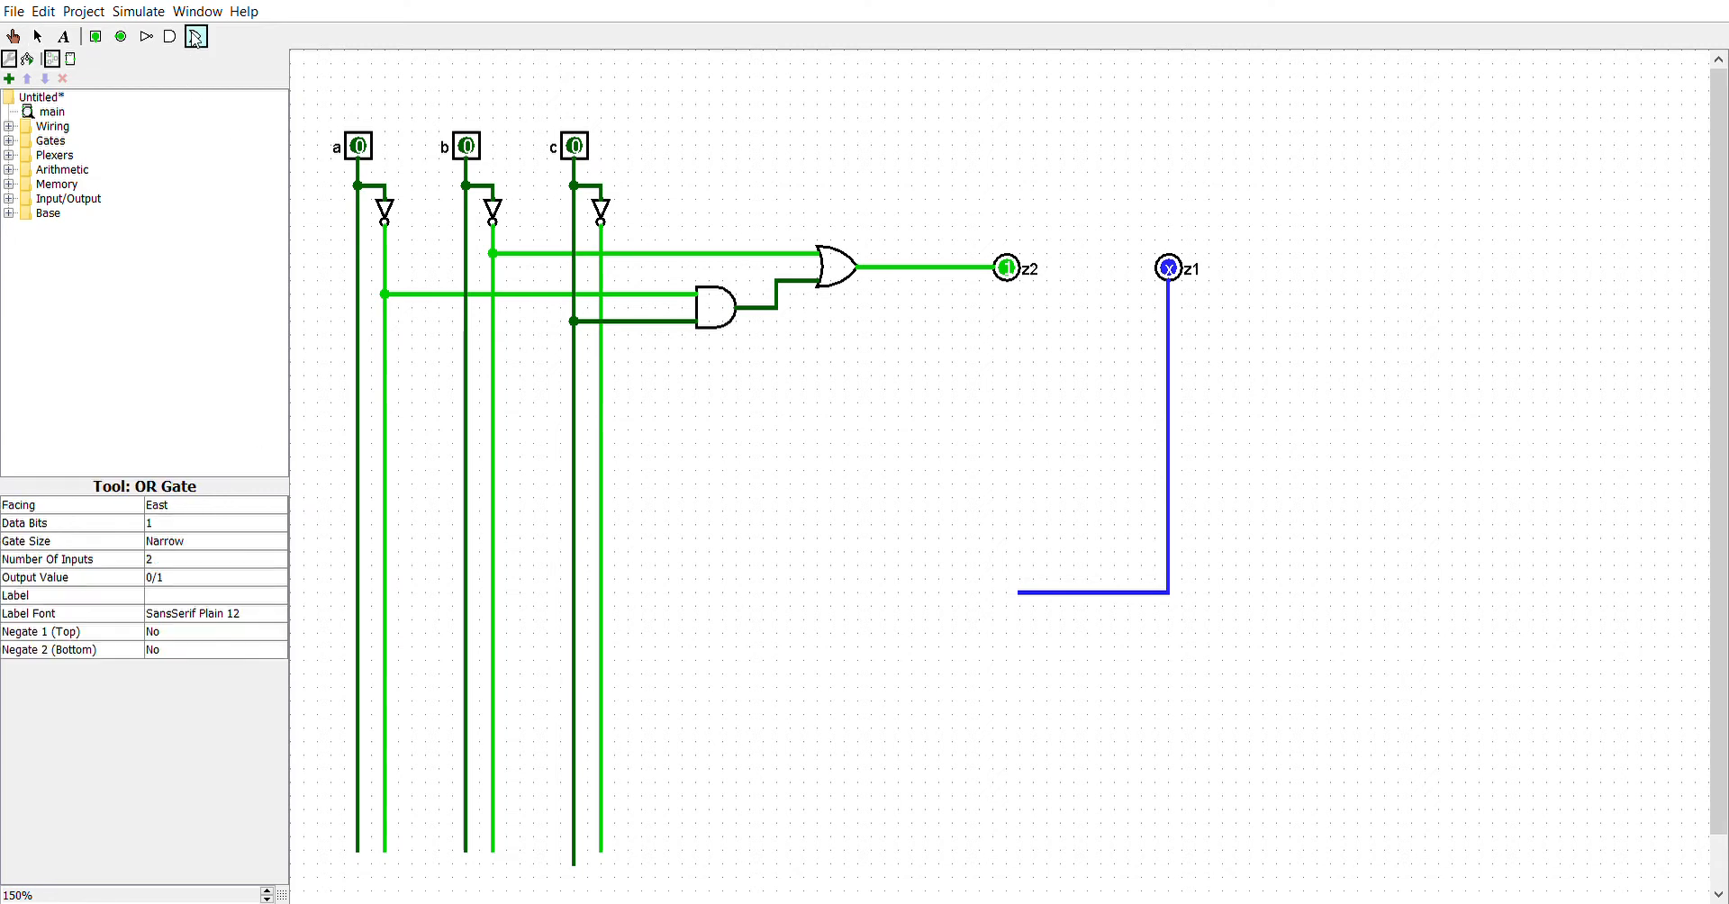
left_click(207, 562)
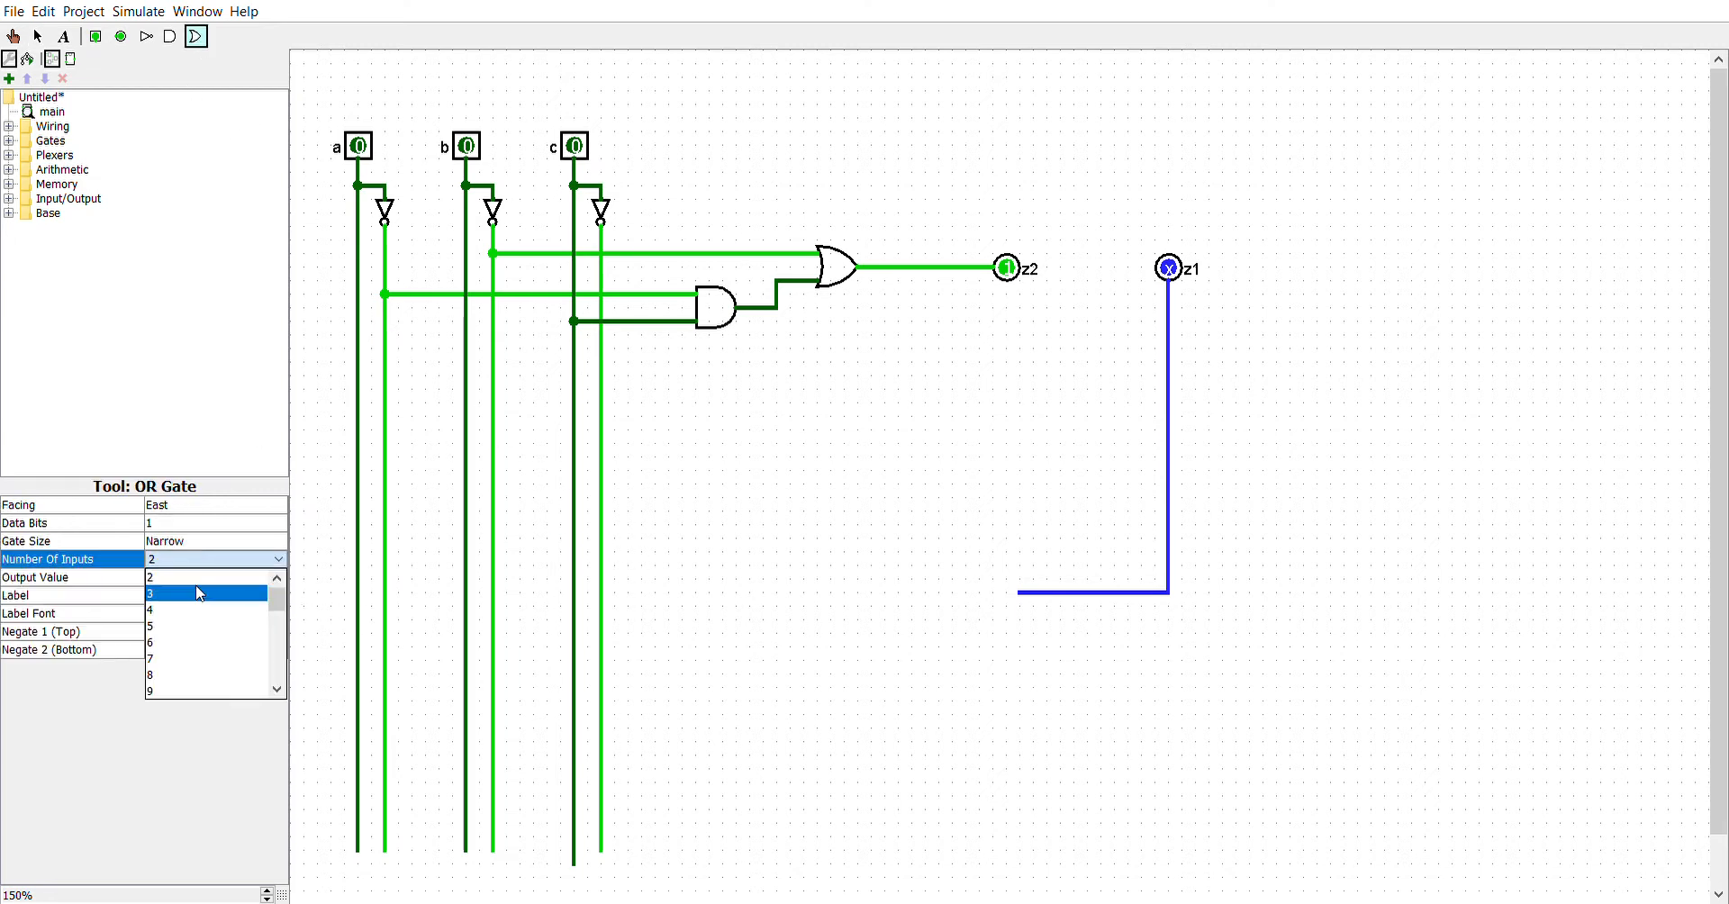
left_click(216, 594)
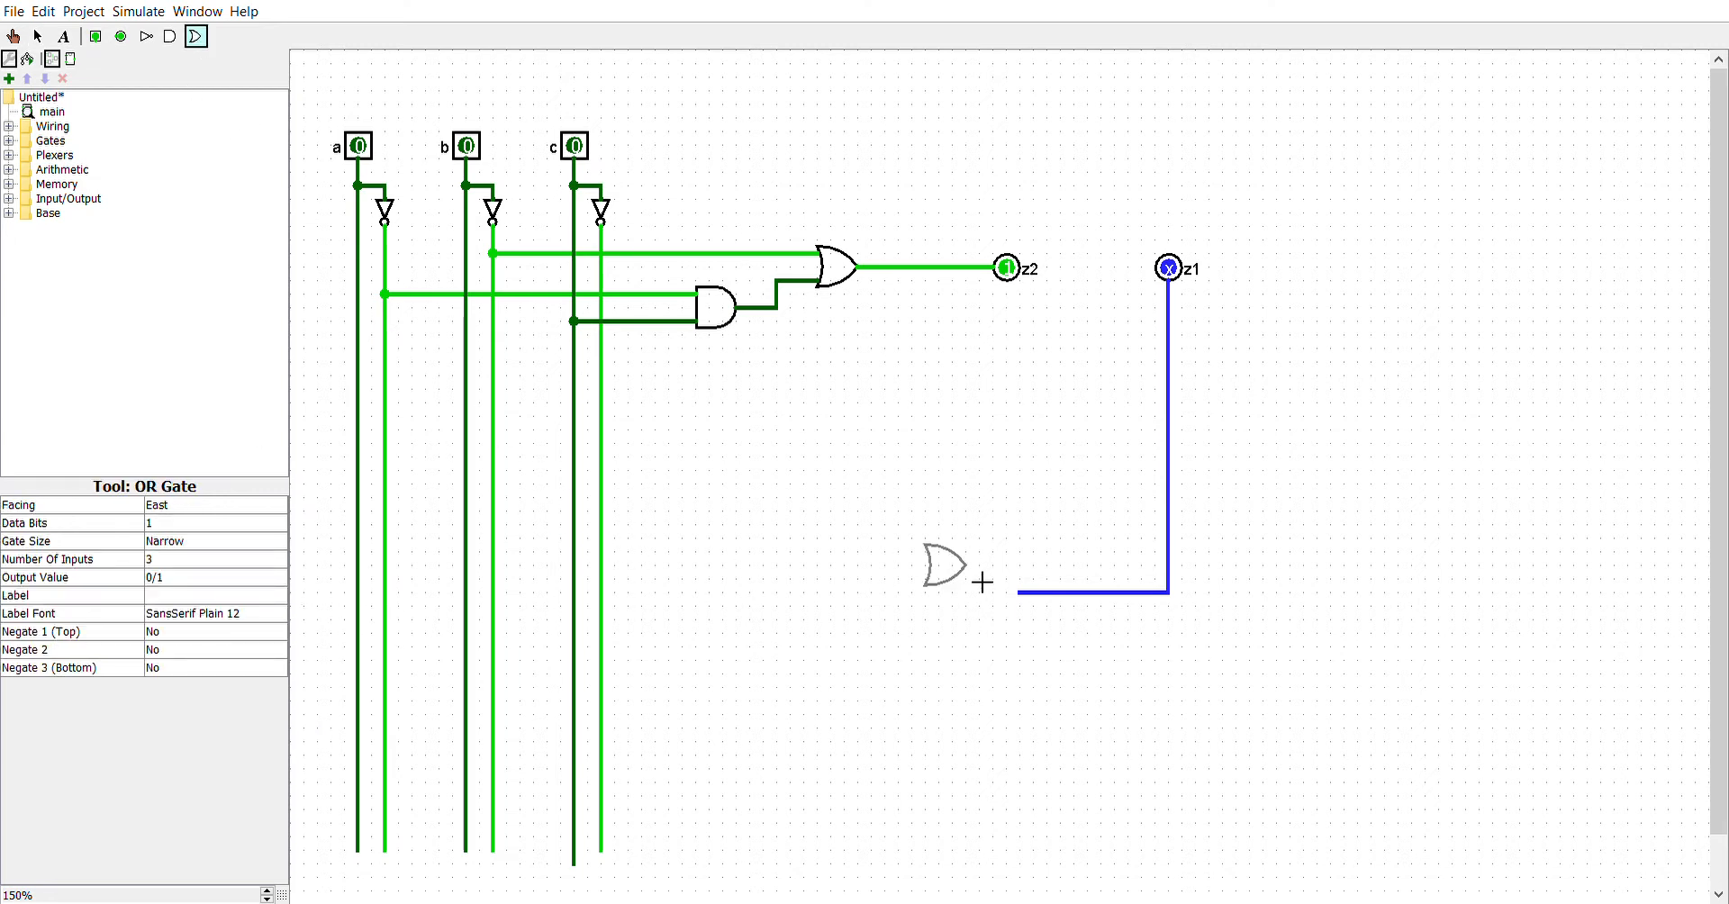
left_click(1035, 610)
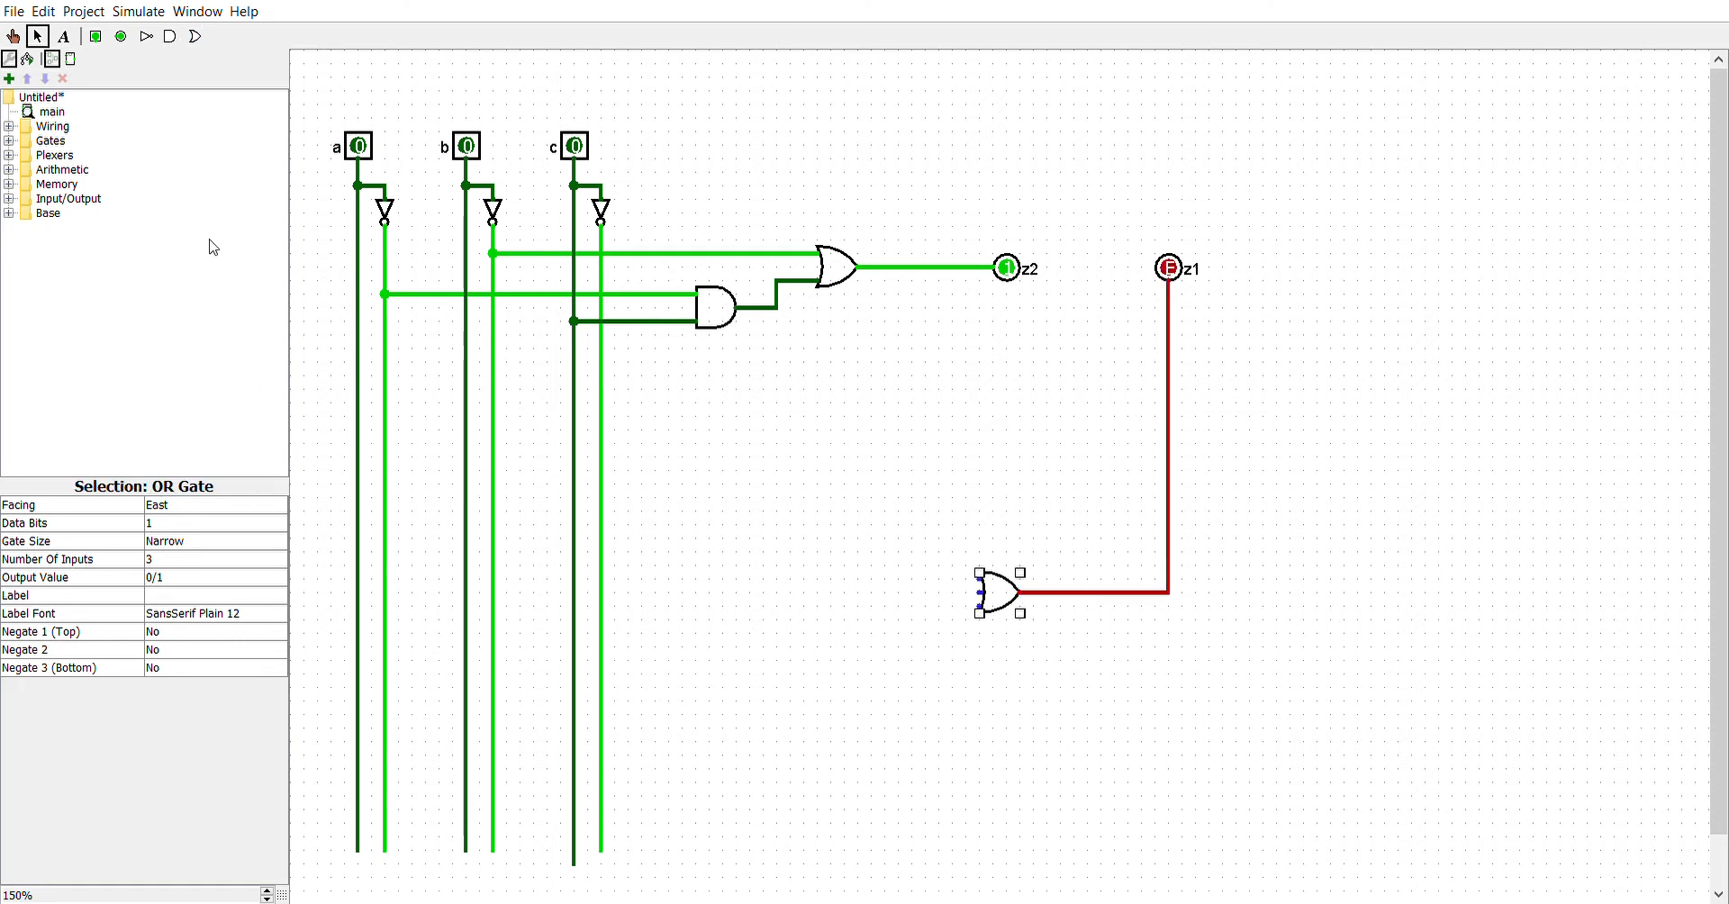
- Stack three narrow 2-input AND gates before the 3-input OR gate, duplicating the first and spacing them evenly around the OR gate's level
left_click(170, 36)
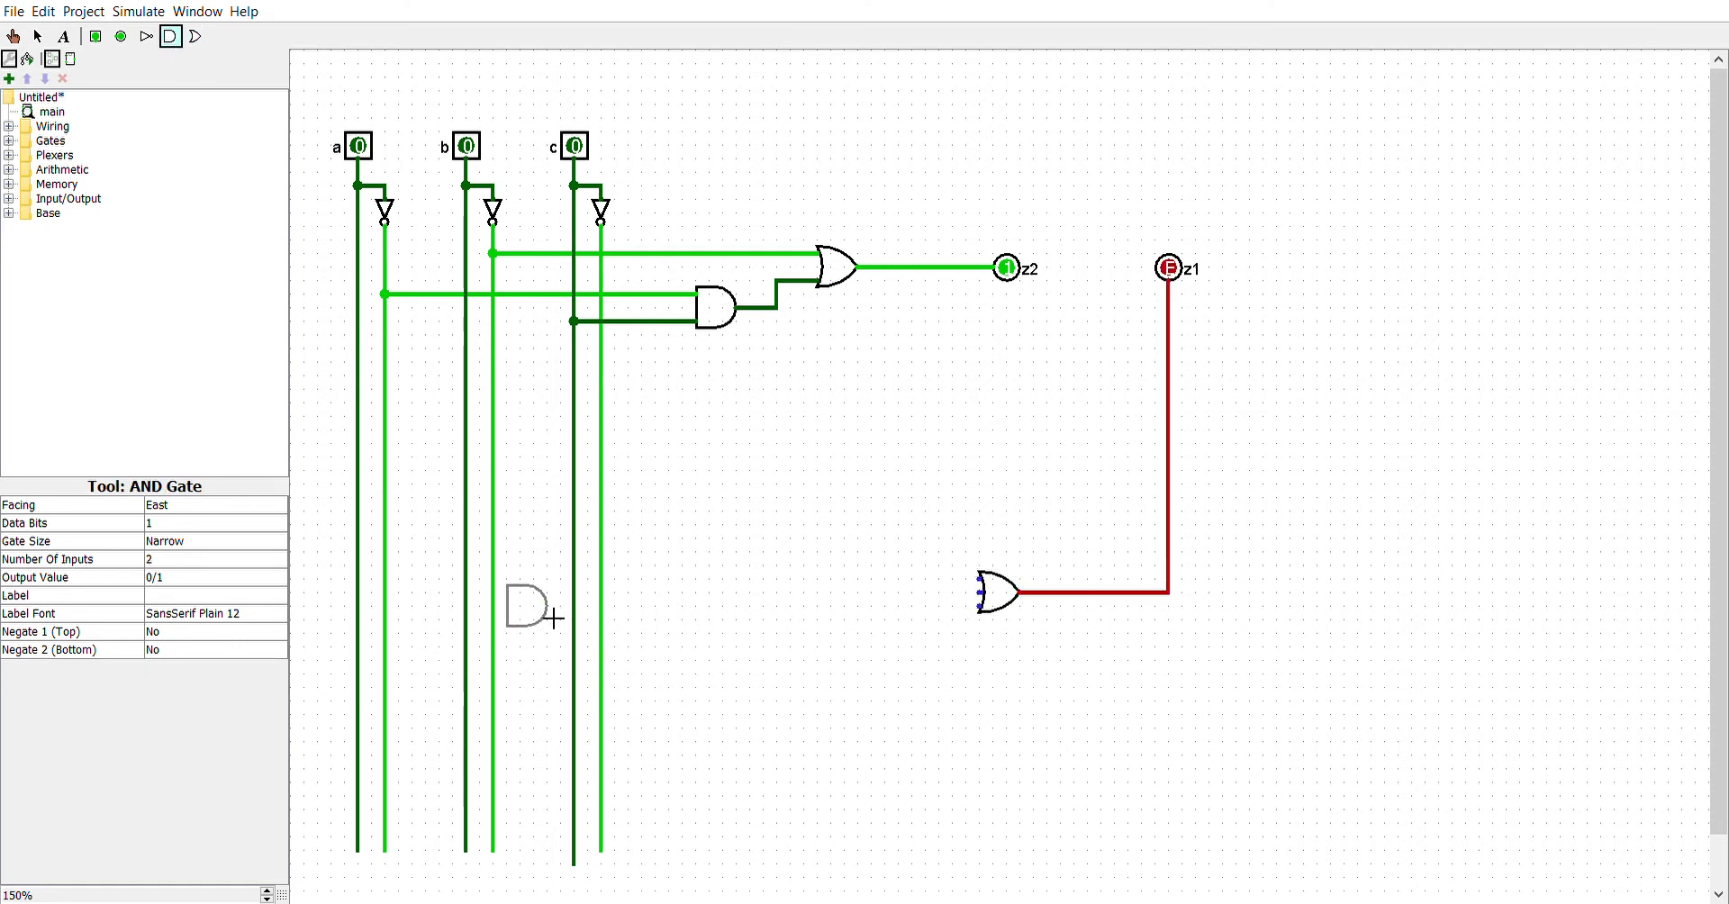
left_click(844, 511)
key("ctrl+d")
left_click_drag(840, 531, 827, 599)
key("ctrl+d")
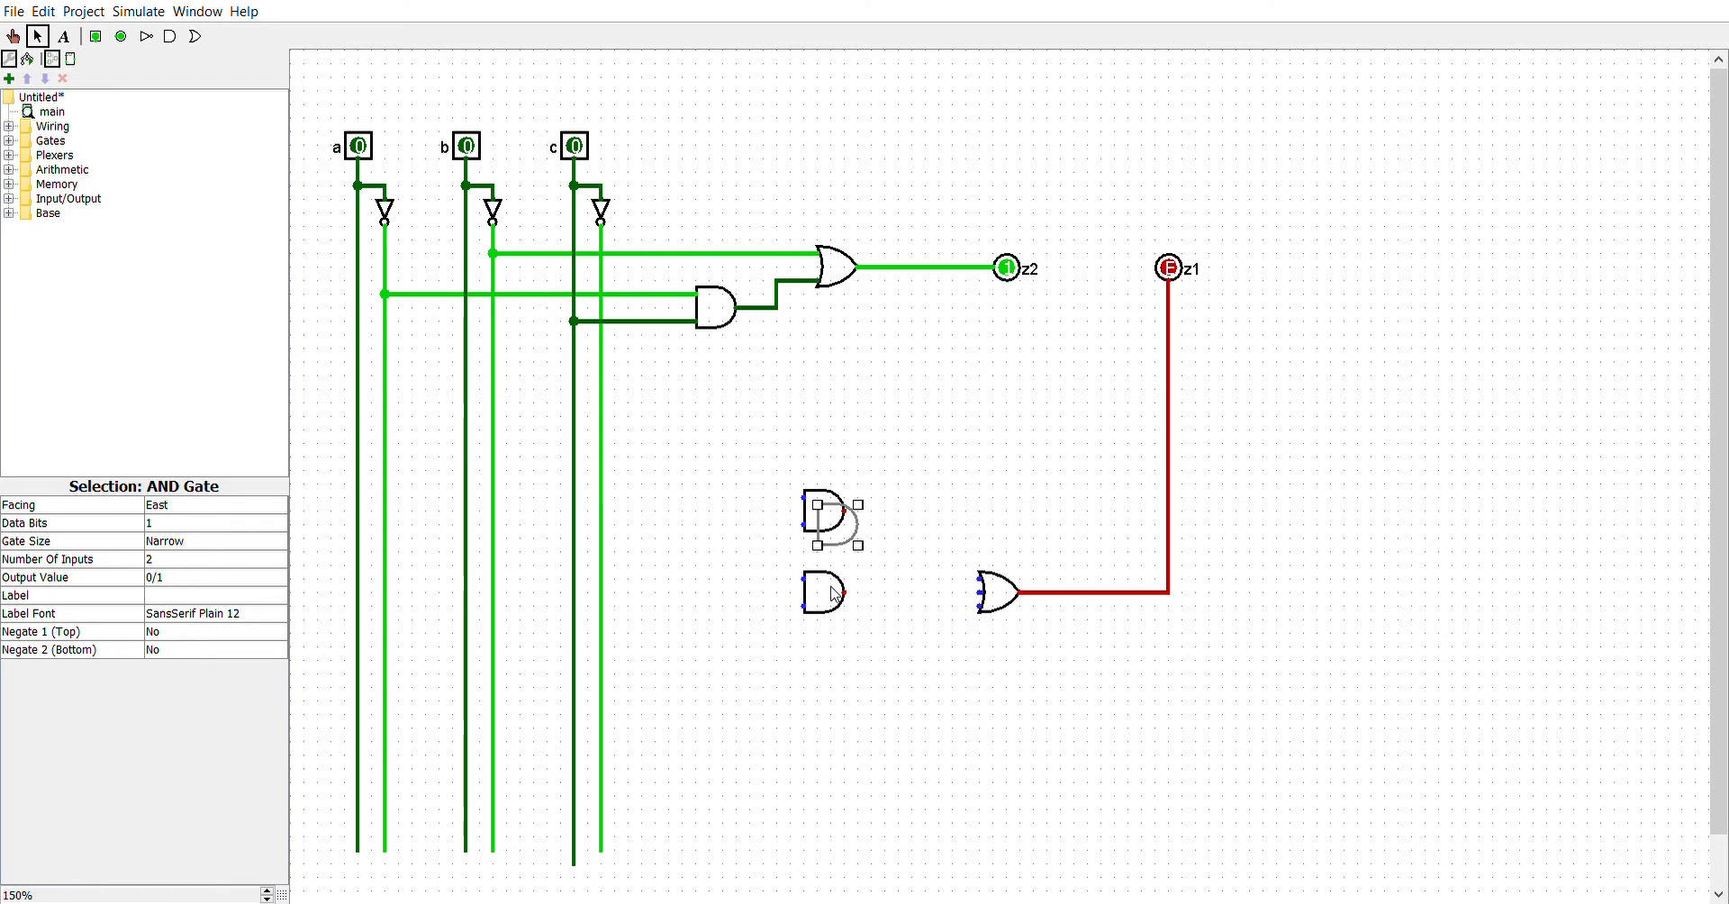
left_click_drag(854, 524, 841, 668)
left_click(836, 524)
- Wire the outputs of the three stacked AND gates to the three inputs of the z1 OR gate
left_click_drag(836, 524, 980, 581)
left_click_drag(845, 592, 986, 597)
mouse_move(845, 660)
left_mouse_down()
mouse_move(900, 662)
mouse_move(916, 637)
left_mouse_up()
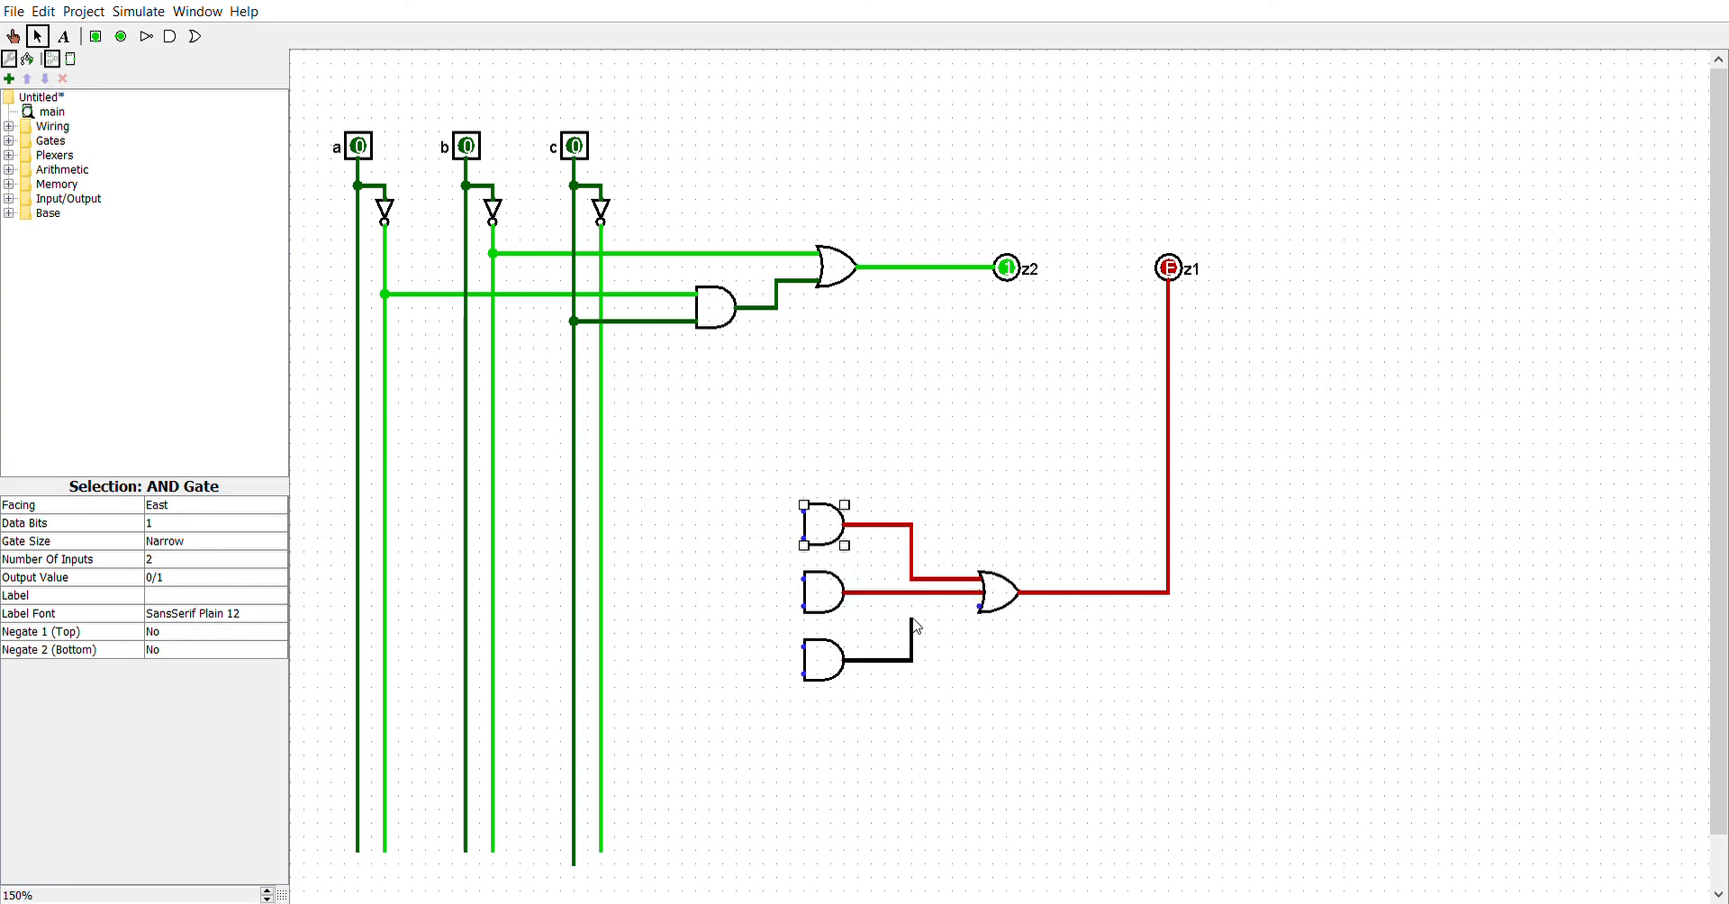
left_click_drag(917, 618, 981, 606)
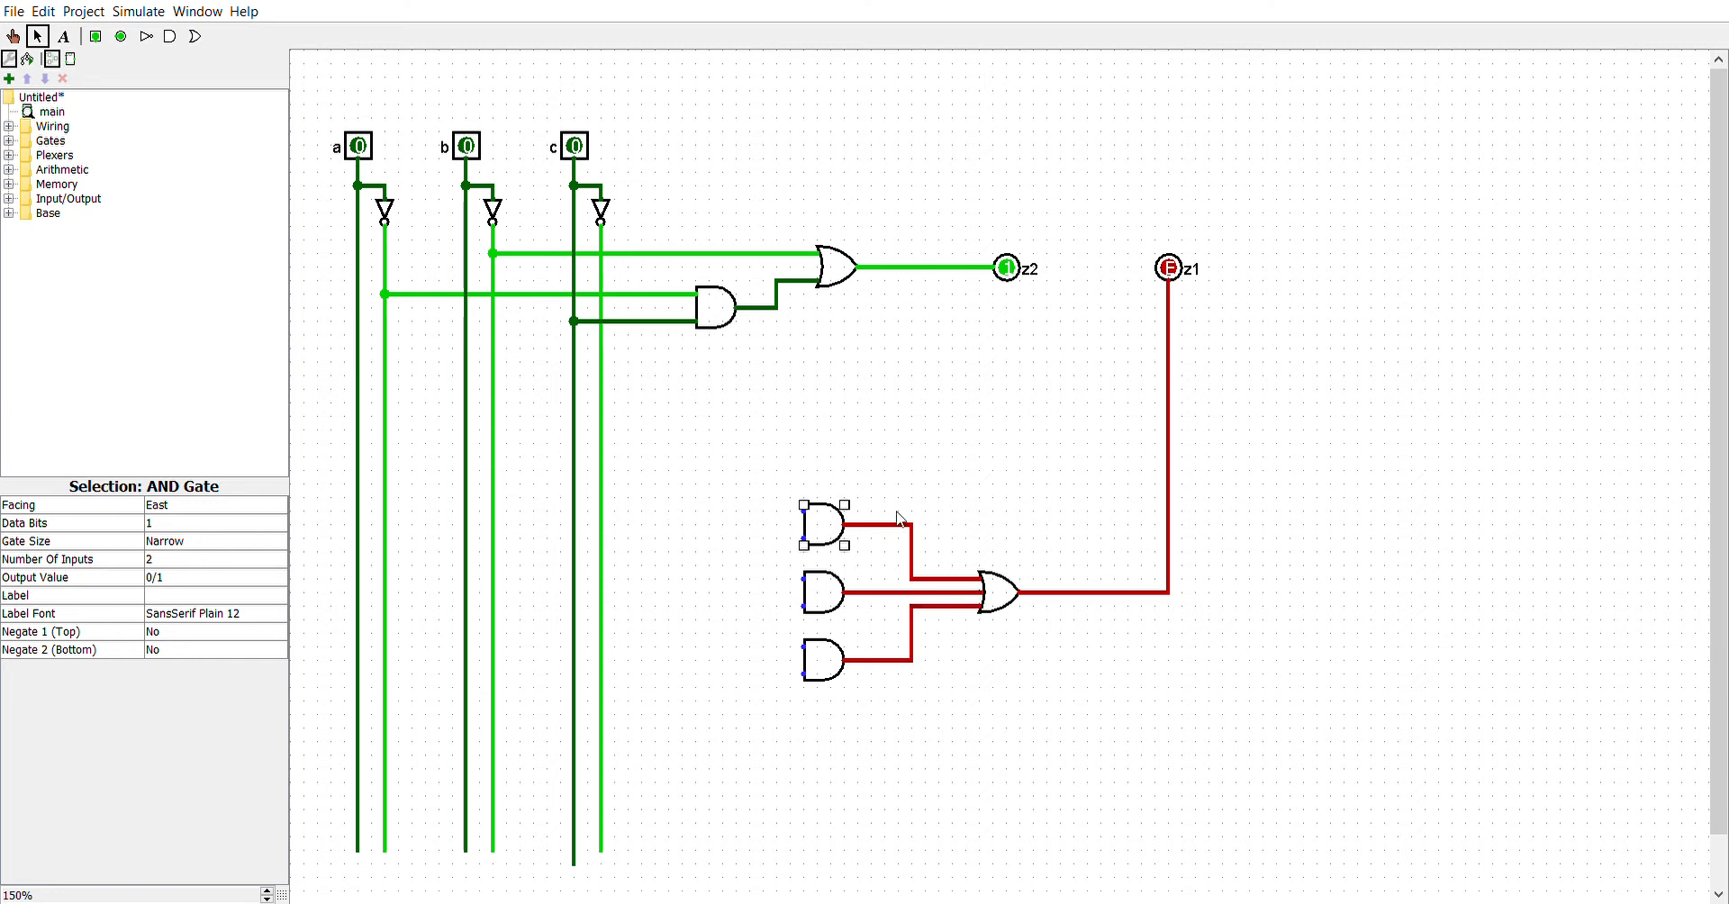
- Wire the upper AND gate's inputs to a and c, the middle one's to inverted b and c, and the lower one's to a and inverted b
mouse_move(804, 511)
left_mouse_down()
mouse_move(351, 512)
mouse_move(366, 517)
left_mouse_up()
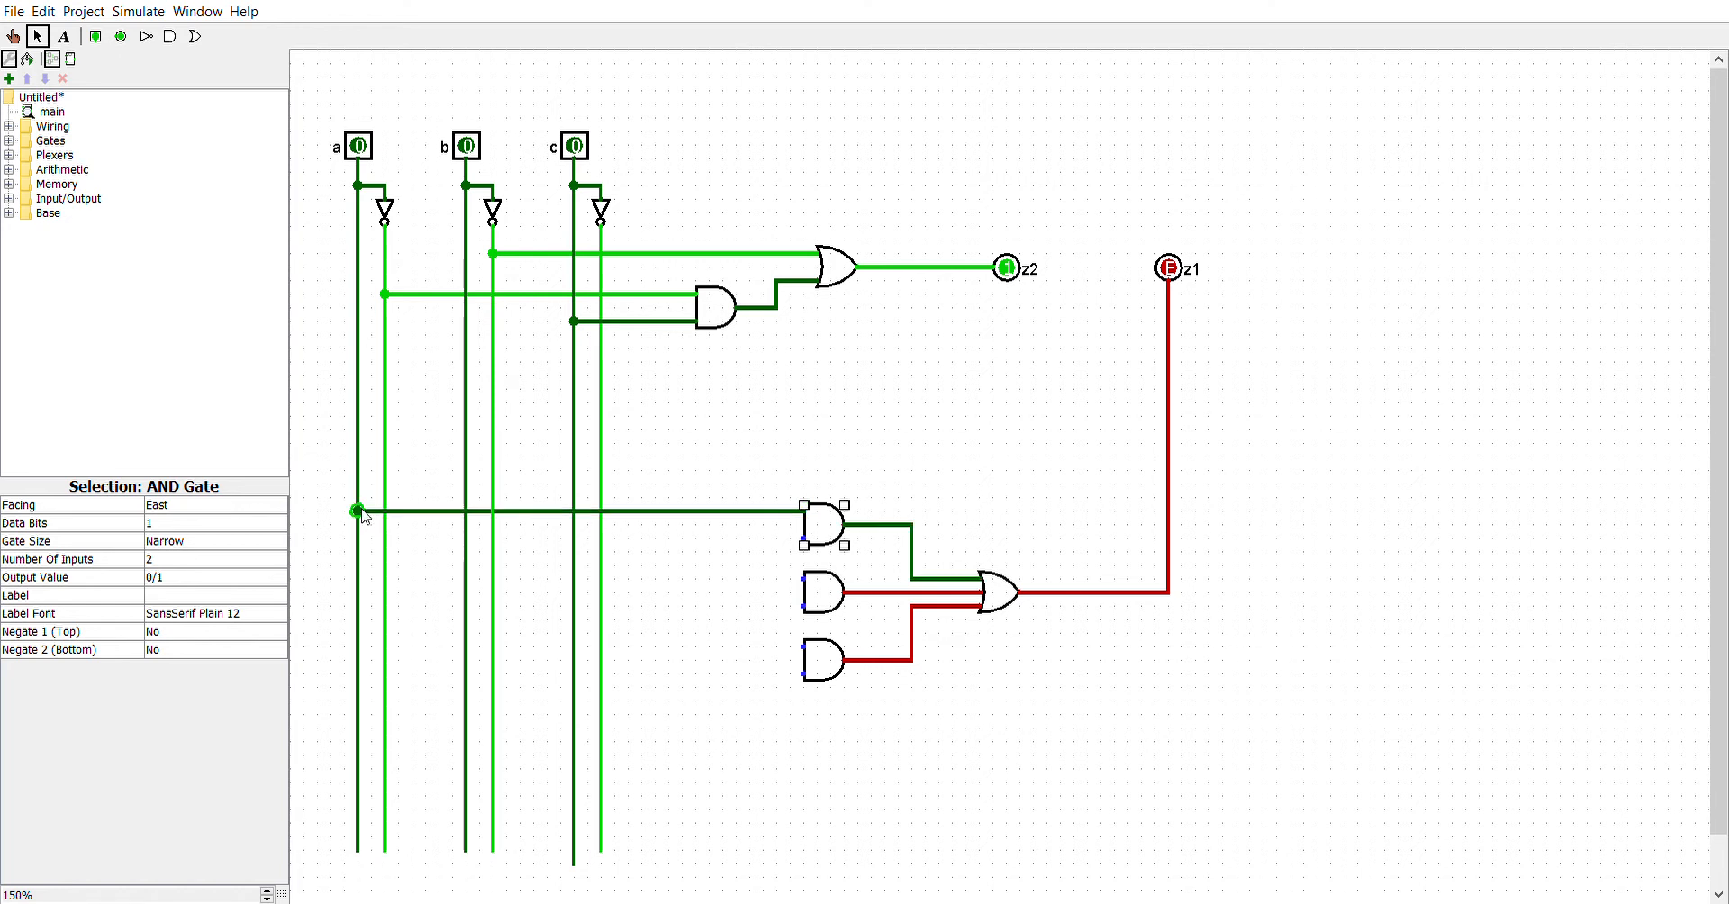
left_click_drag(803, 539, 574, 538)
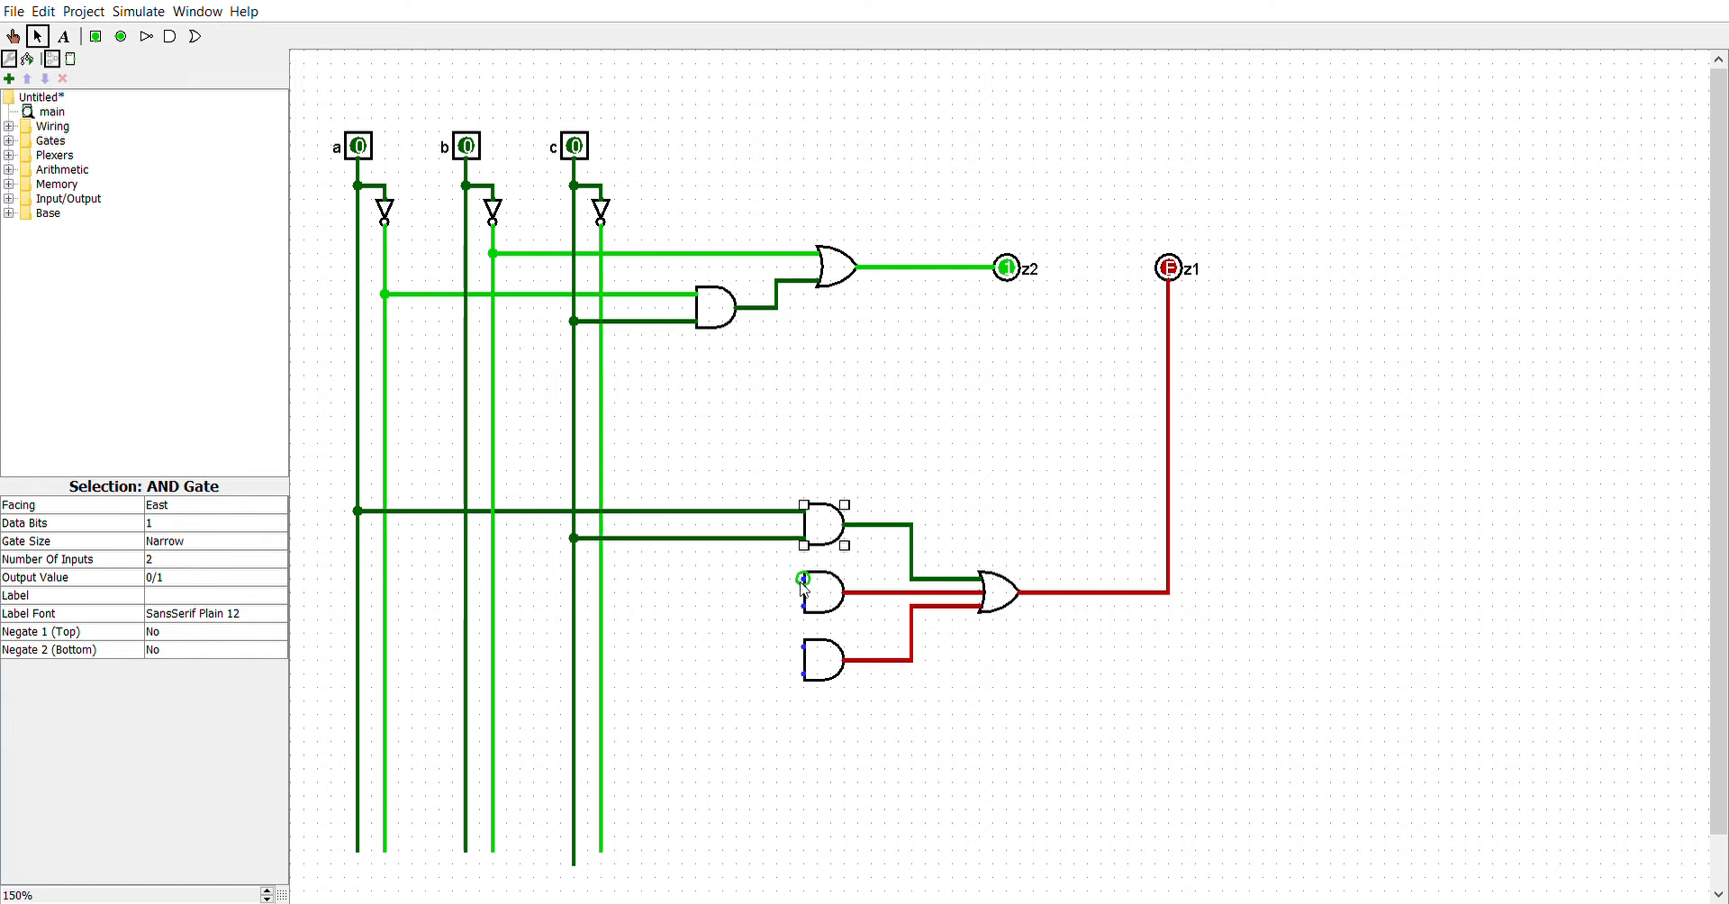
left_click_drag(803, 579, 494, 579)
left_click_drag(801, 609, 573, 606)
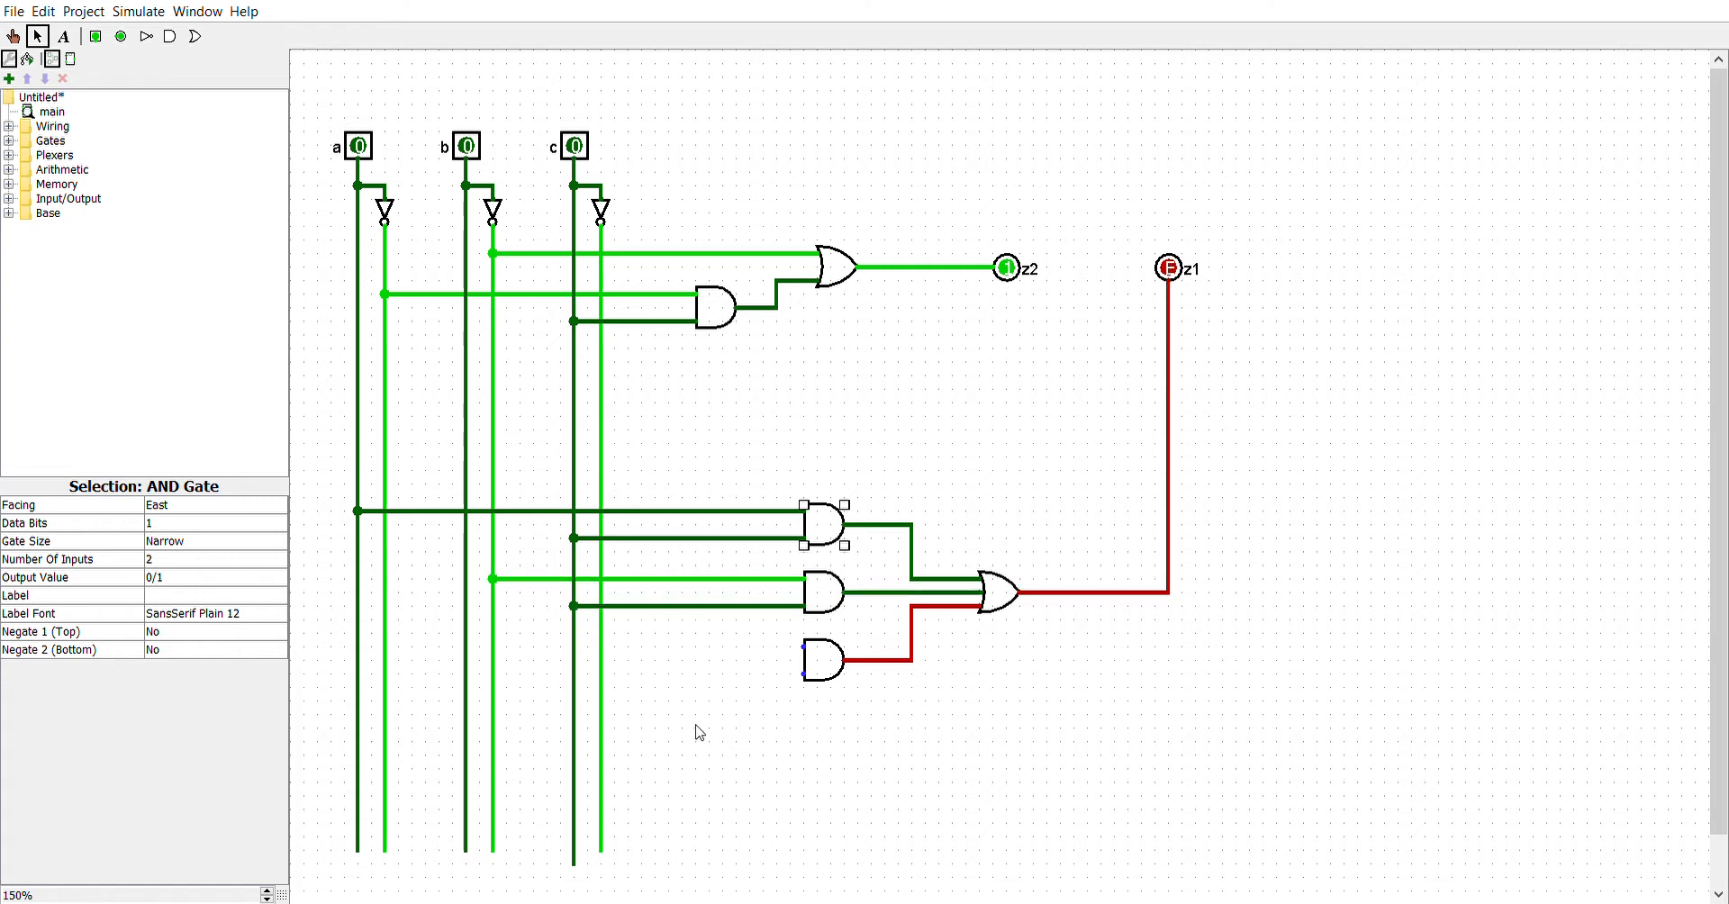
left_click_drag(804, 647, 359, 647)
left_click_drag(808, 675, 495, 675)
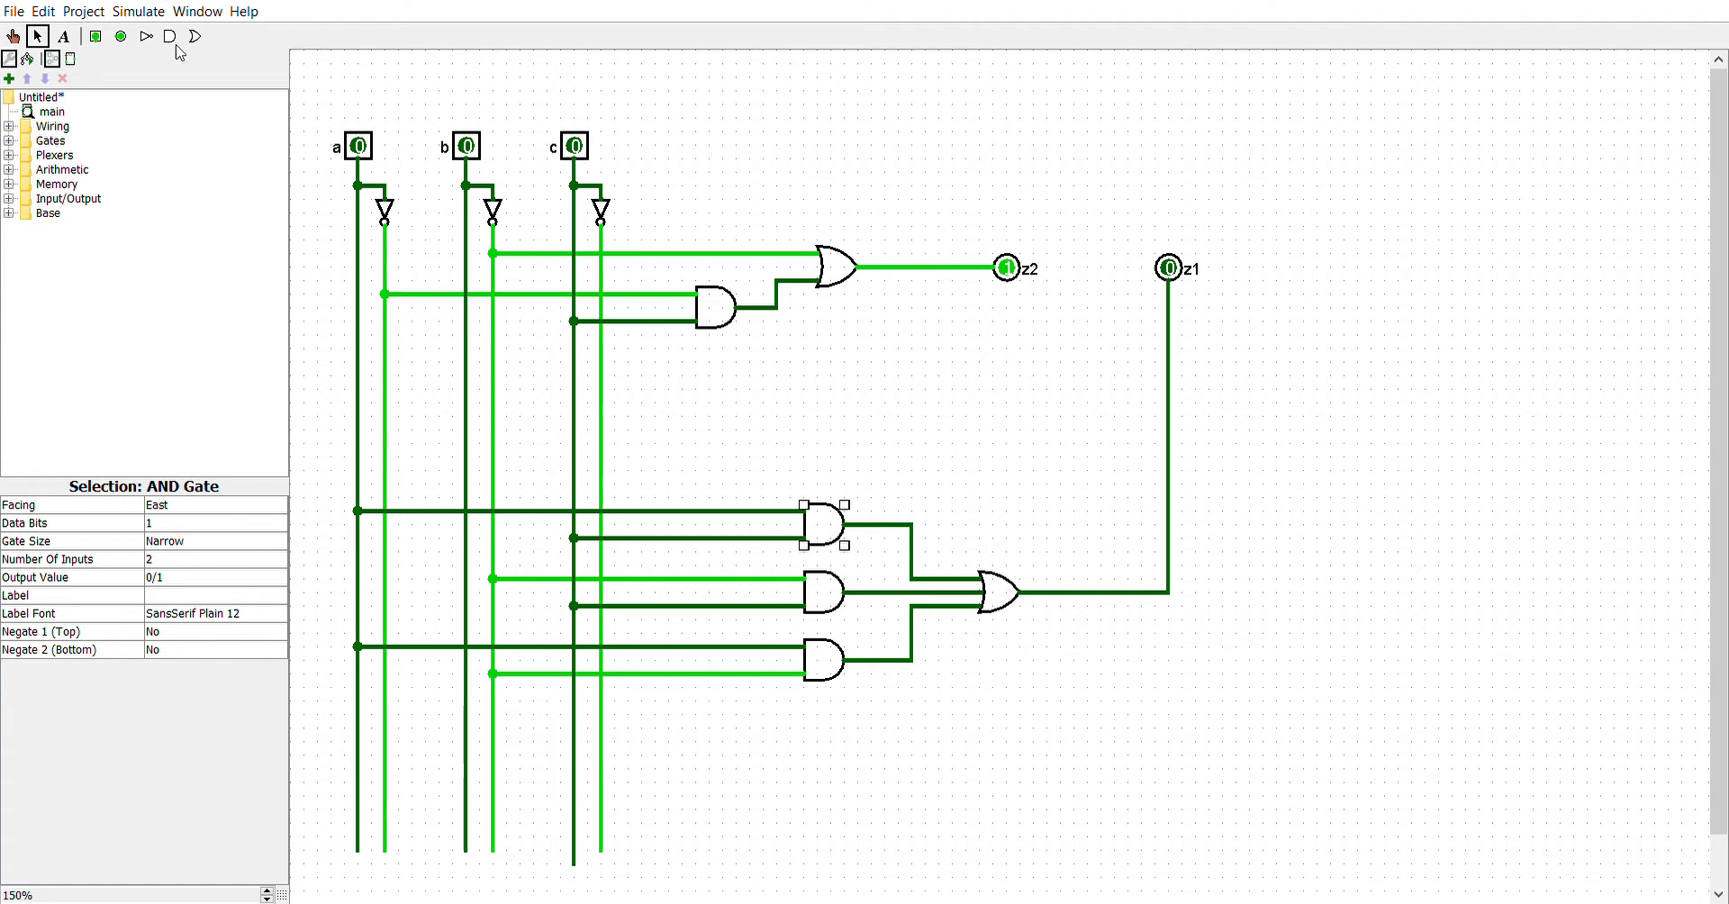
- Run the circuit analysis to examine the logic of outputs z1 and z2
left_click(84, 11)
left_click(135, 336)
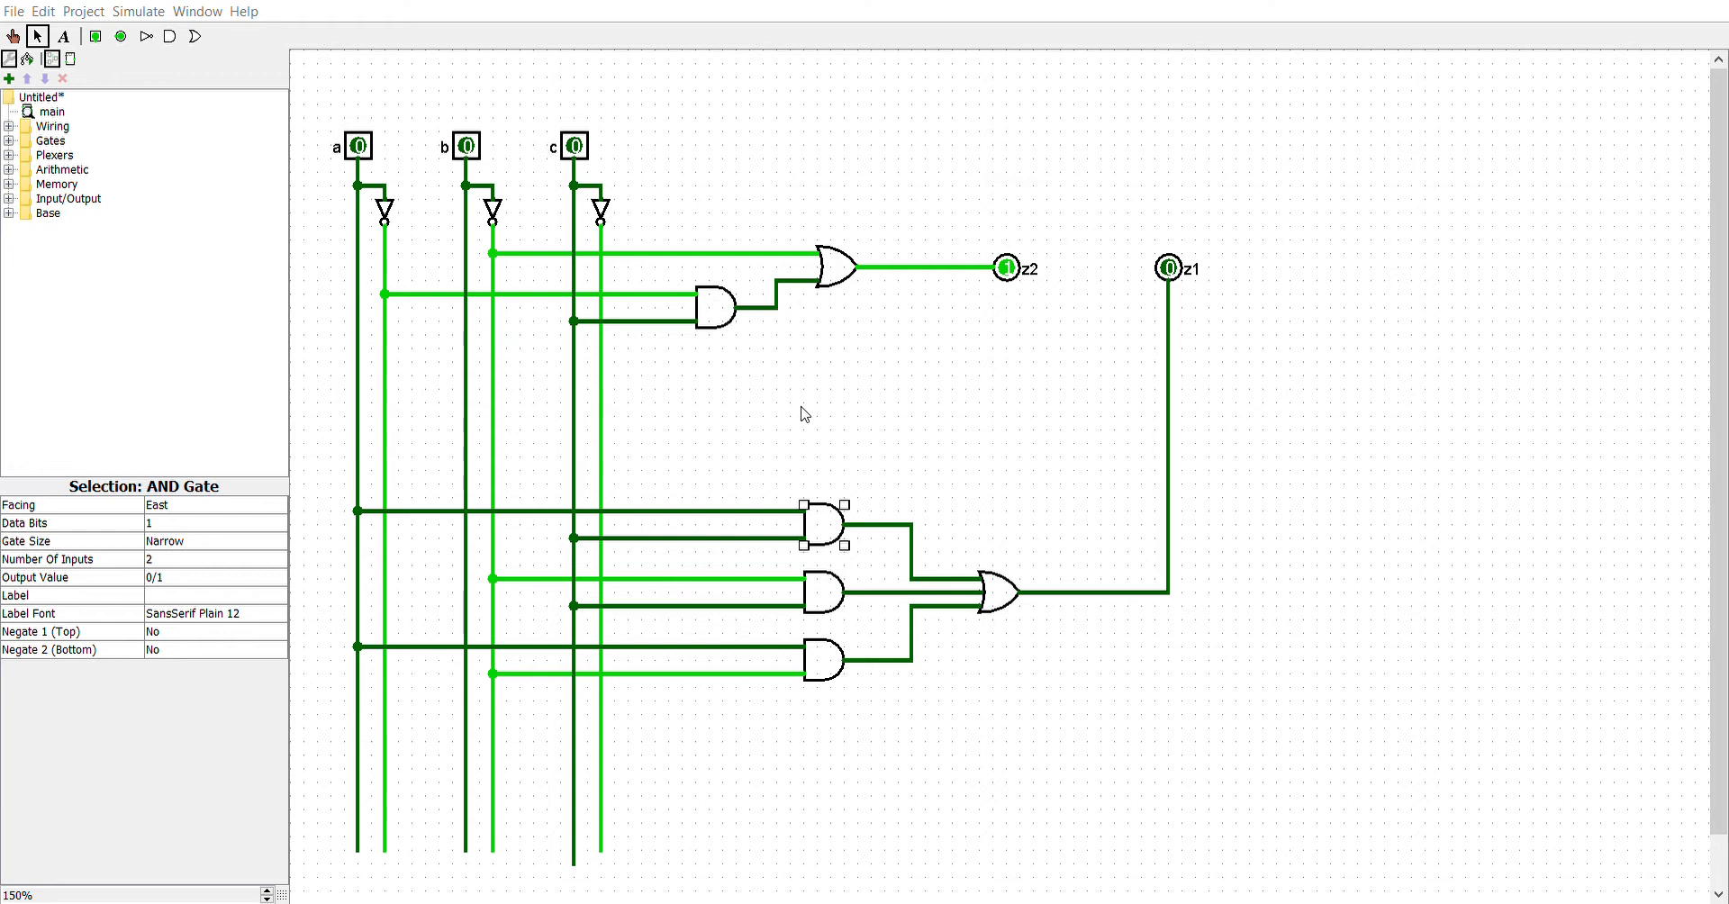
left_click(825, 204)
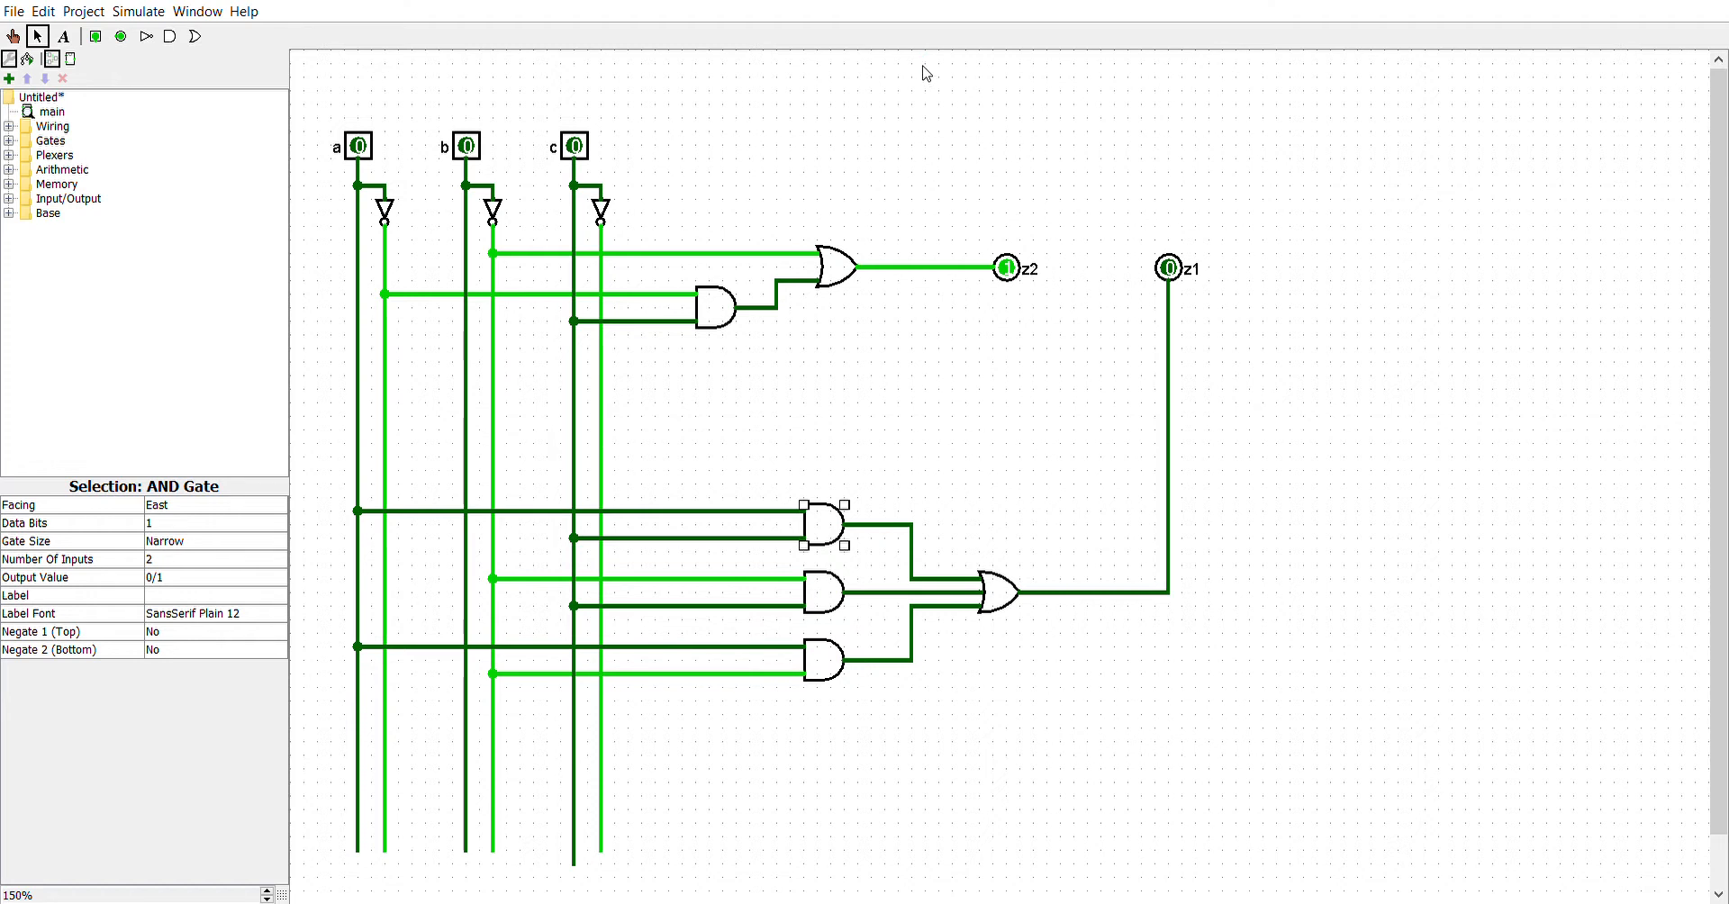
left_click(5, 10)
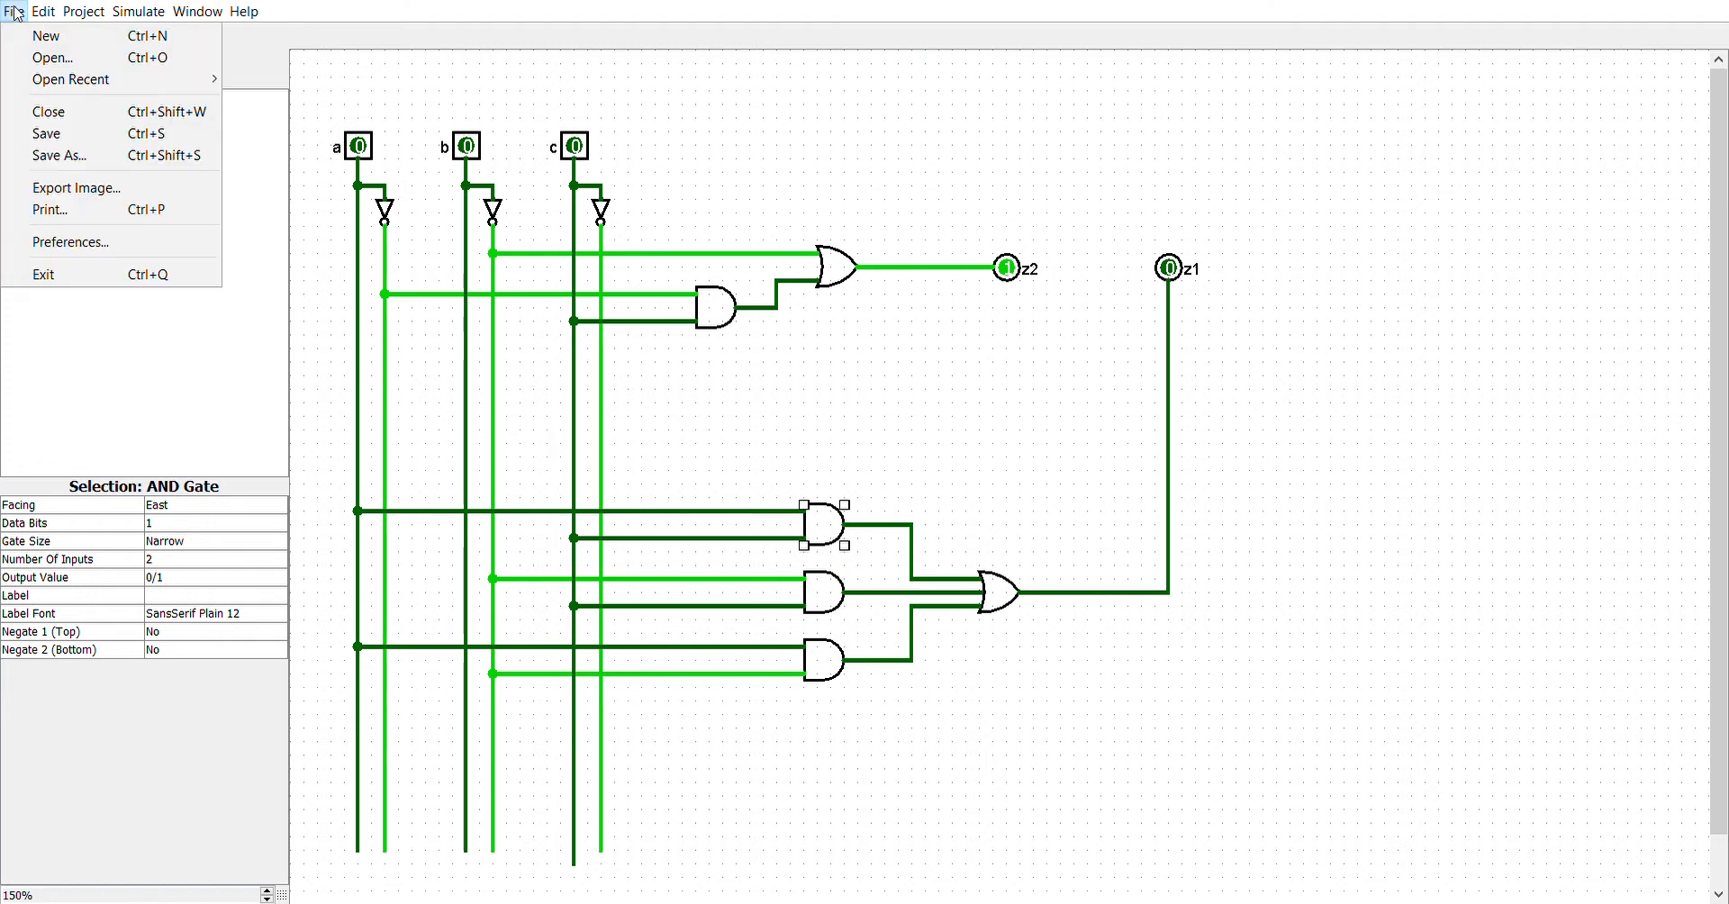
left_click(18, 14)
left_click(84, 11)
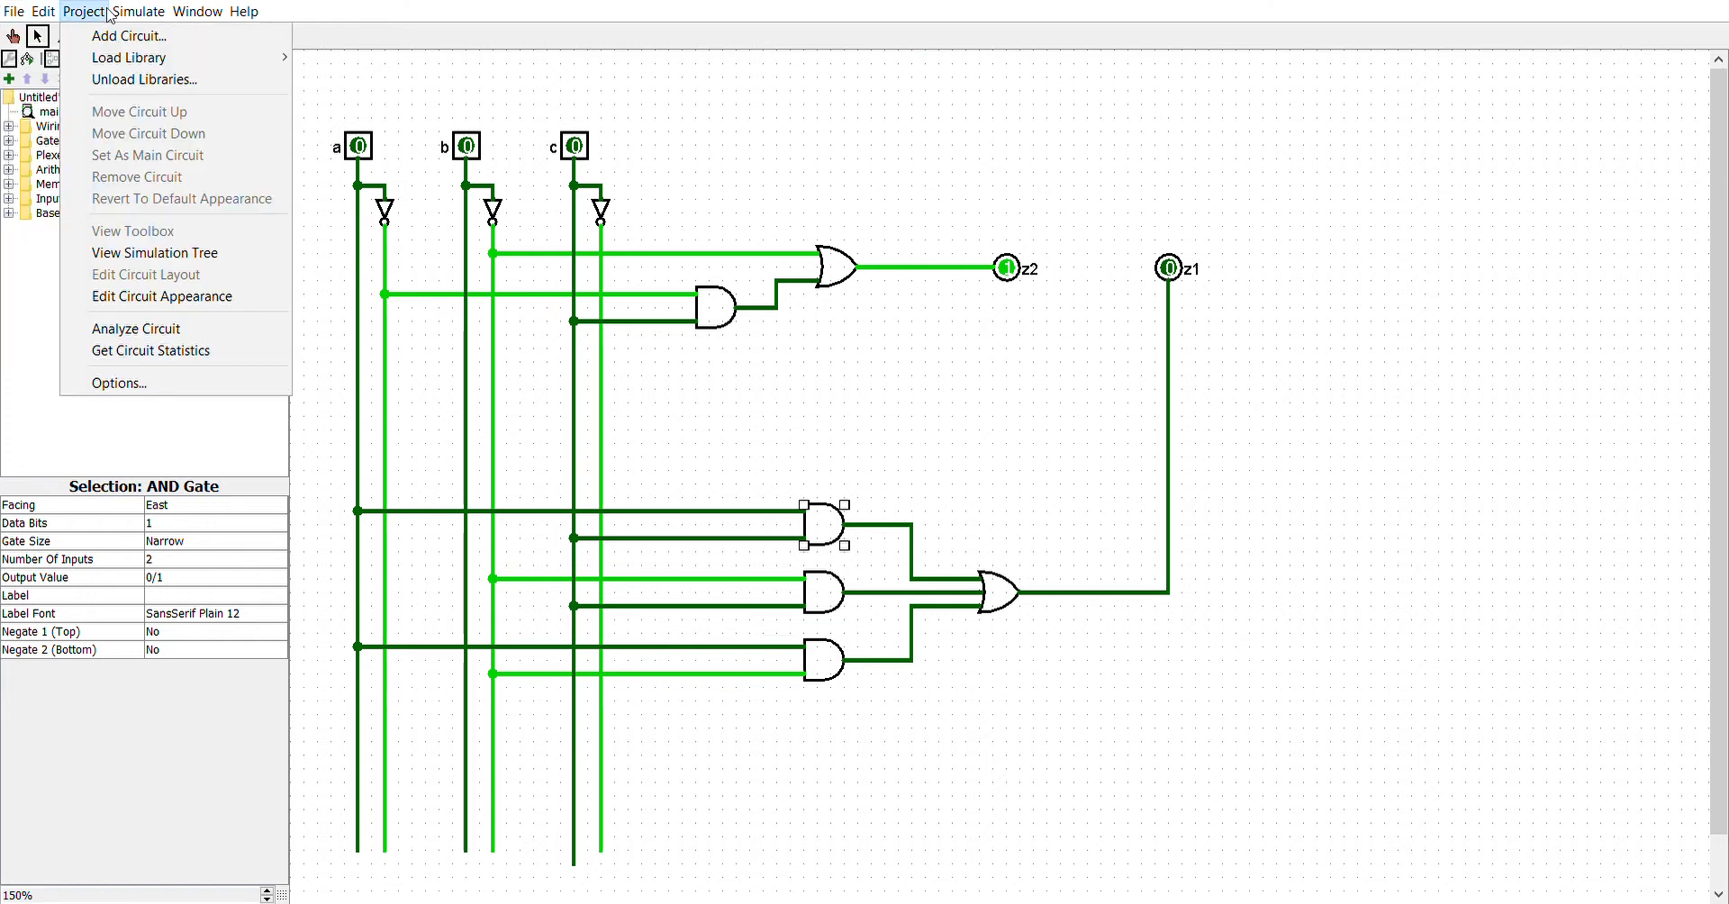
left_click(121, 340)
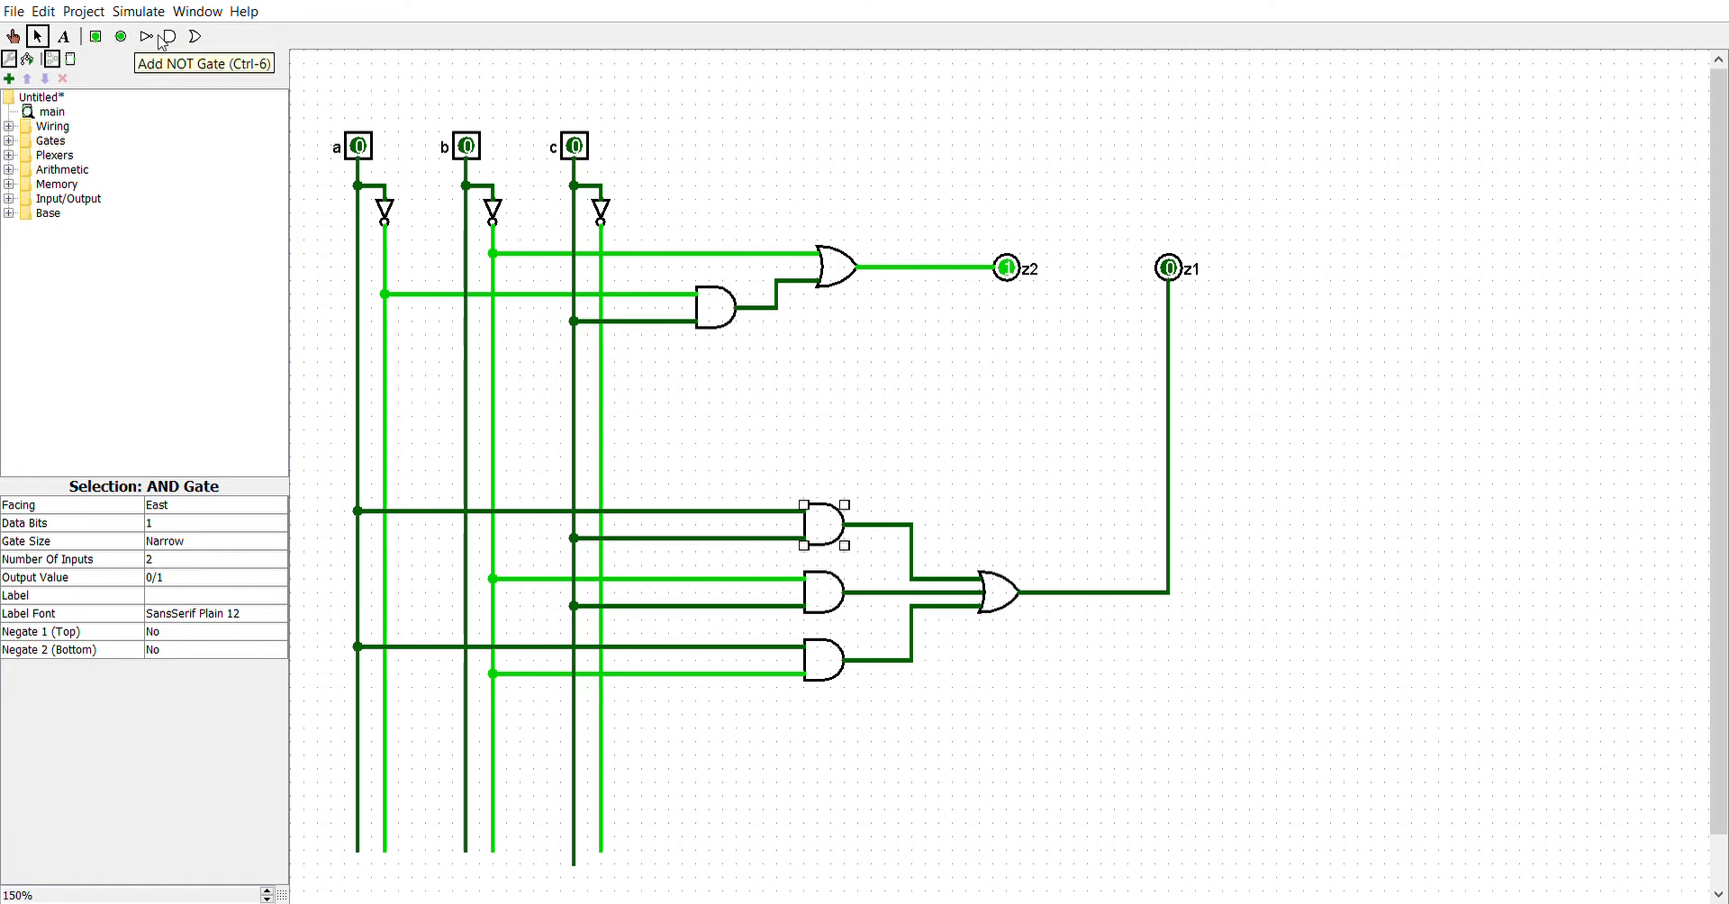
- Save the circuit file as AND-OR-DEMO-02
left_click(84, 11)
mouse_move(27, 17)
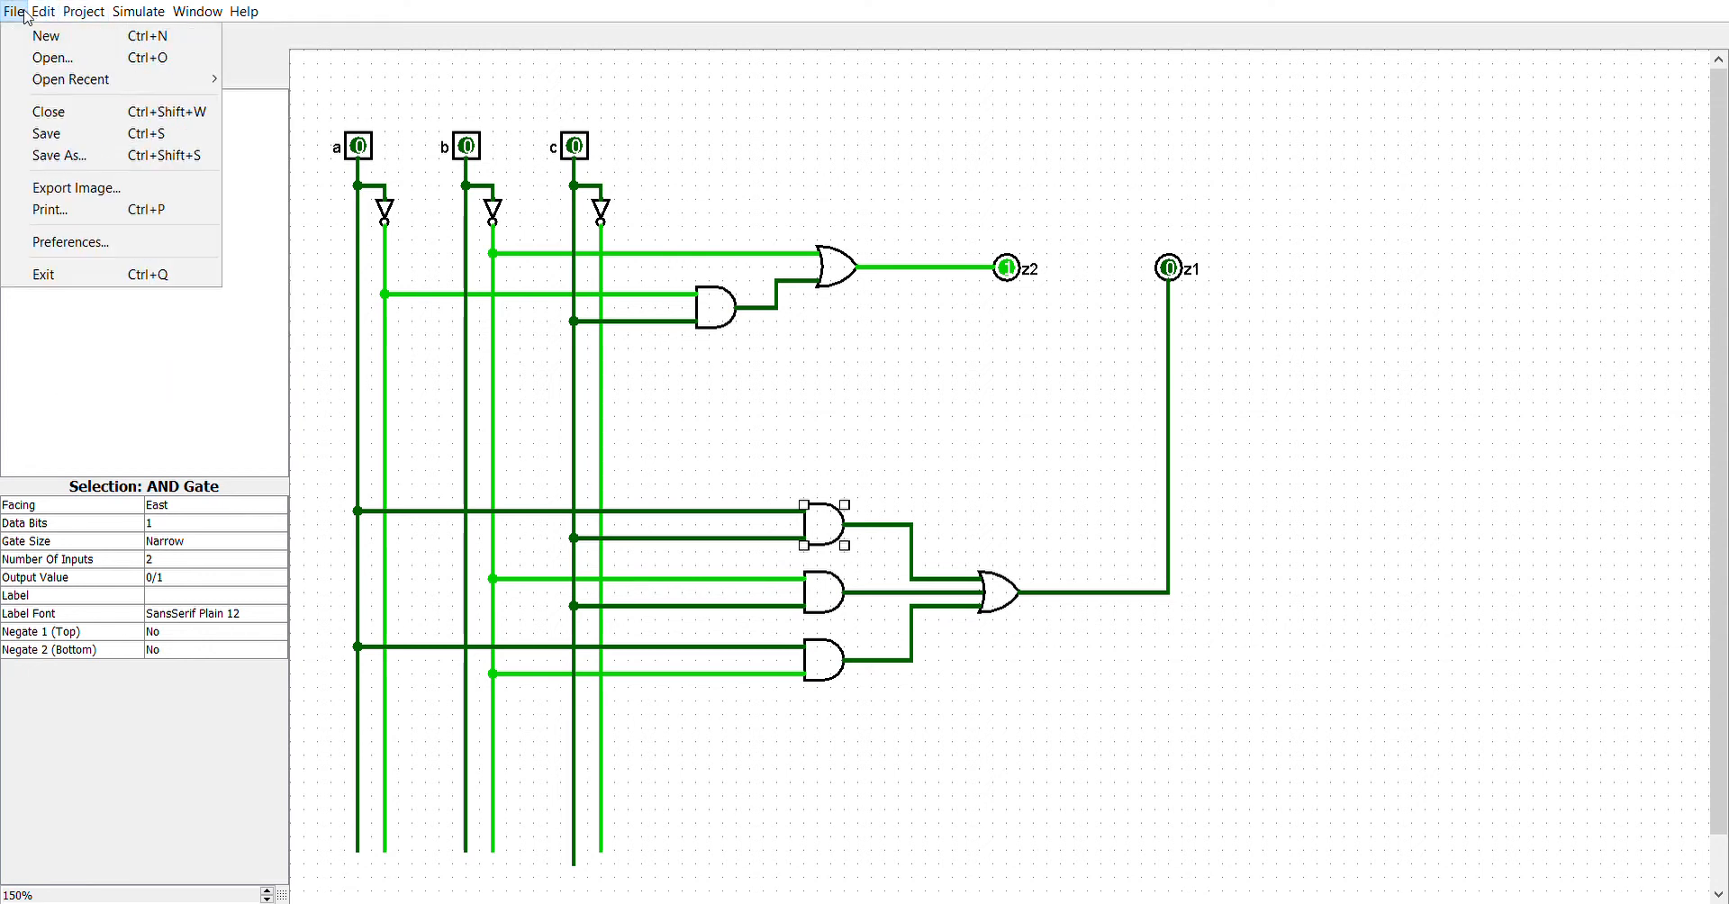
left_click(60, 140)
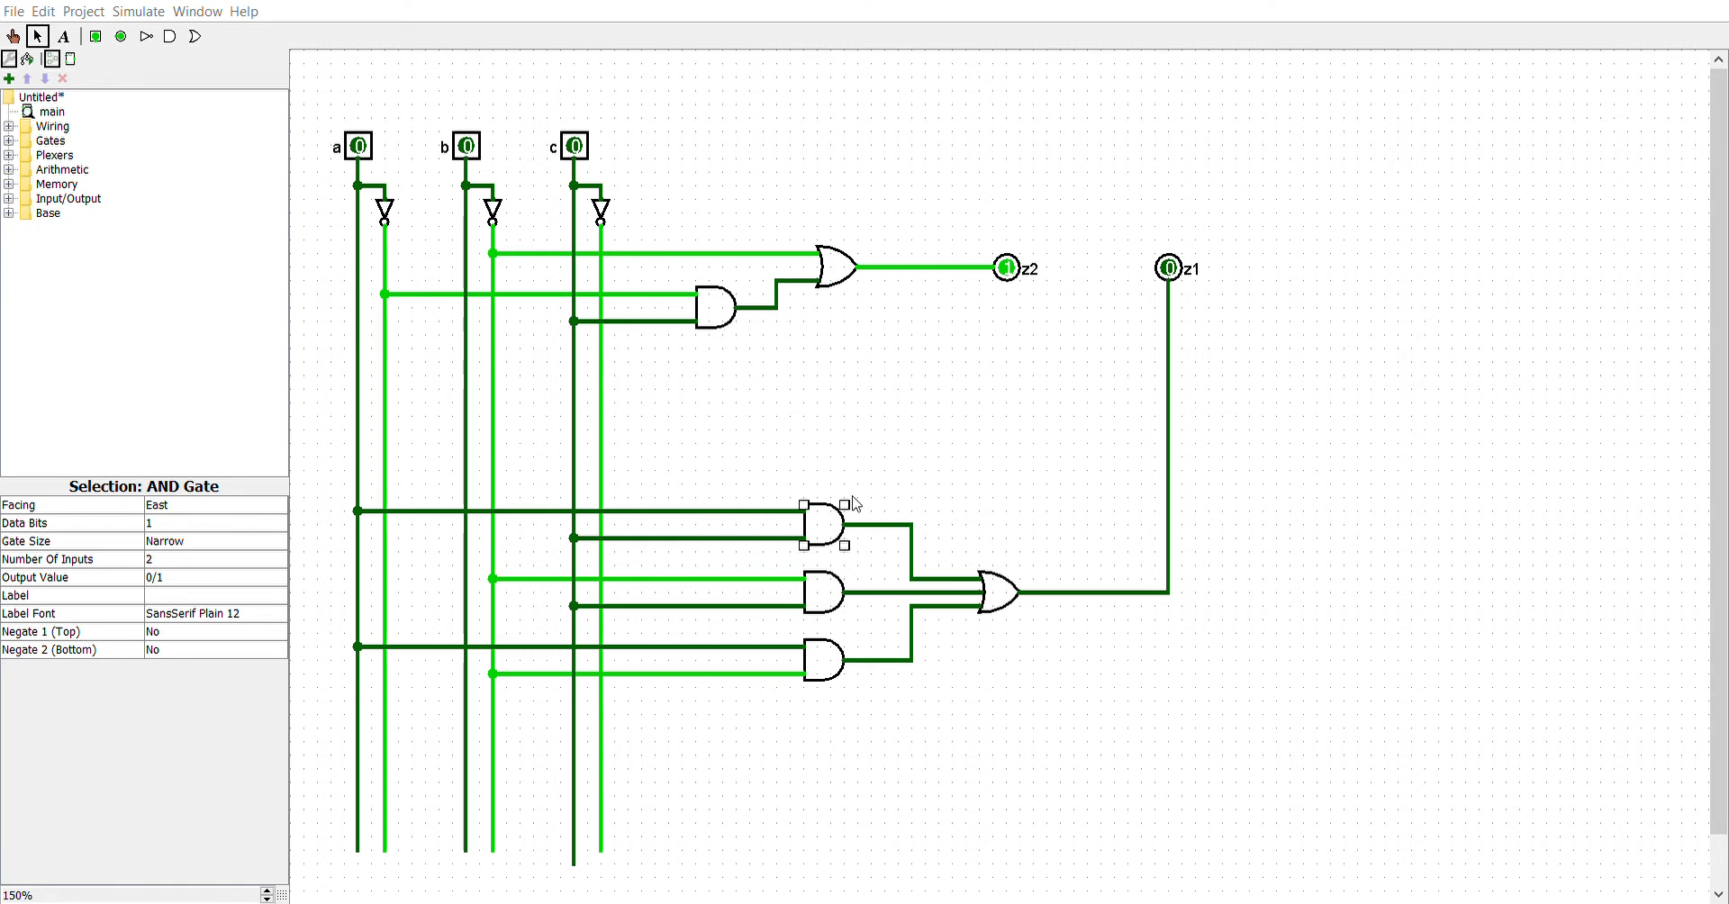
key("Return")
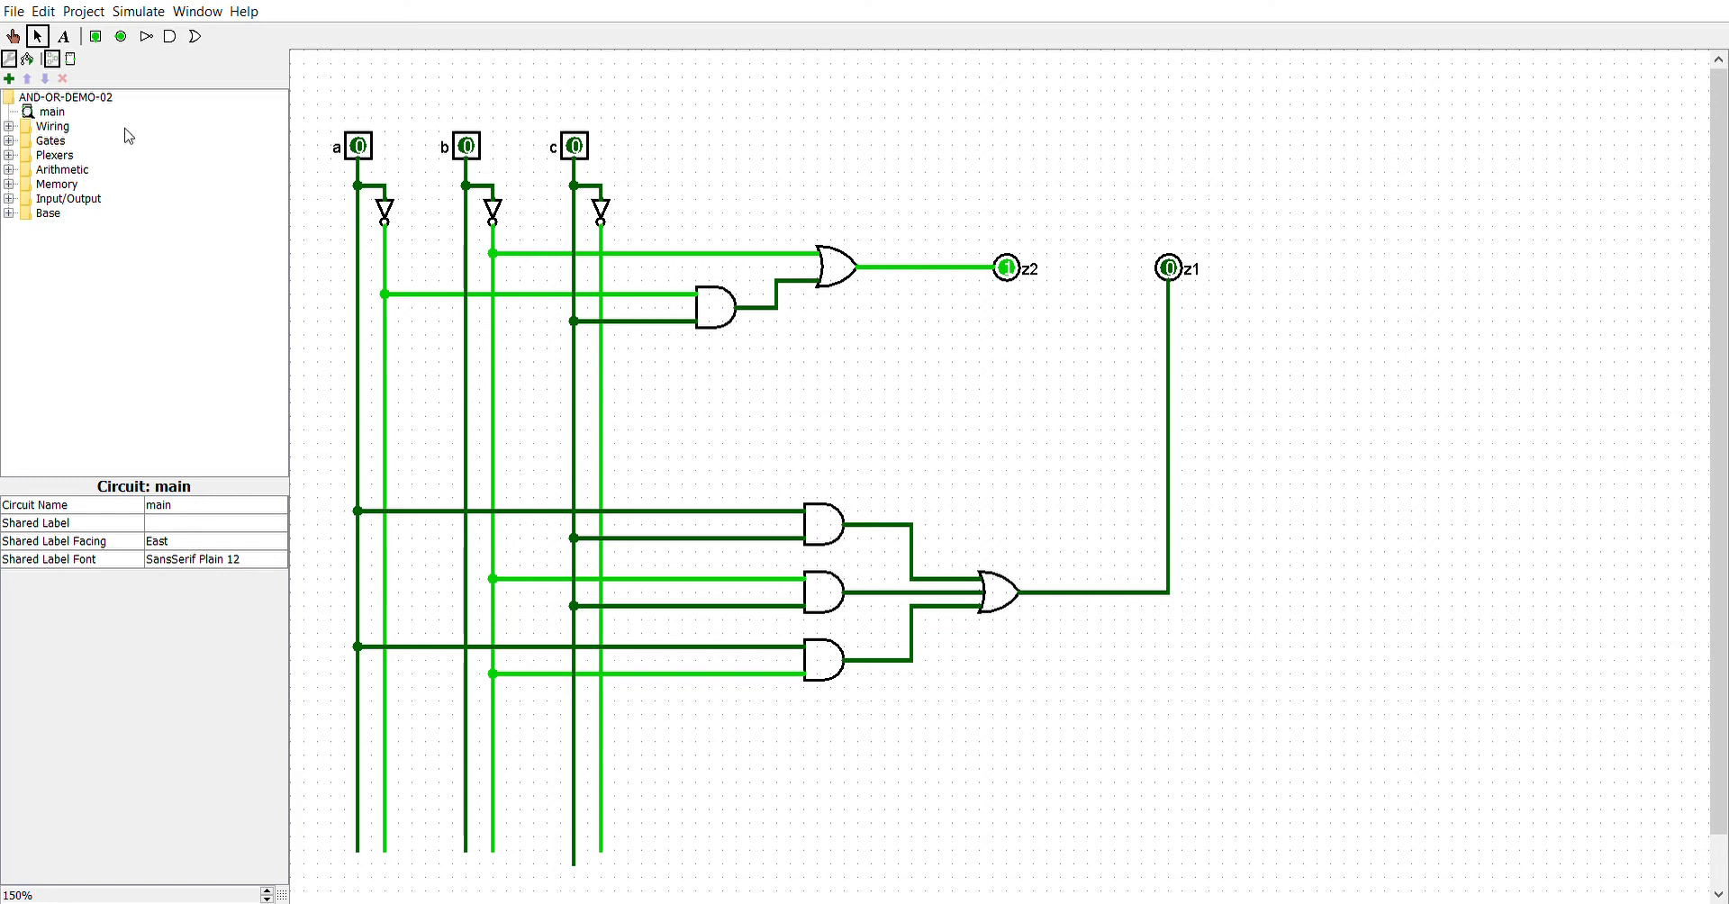
- Save a copy of the circuit under the name NAND-02
left_click(12, 11)
left_click(81, 156)
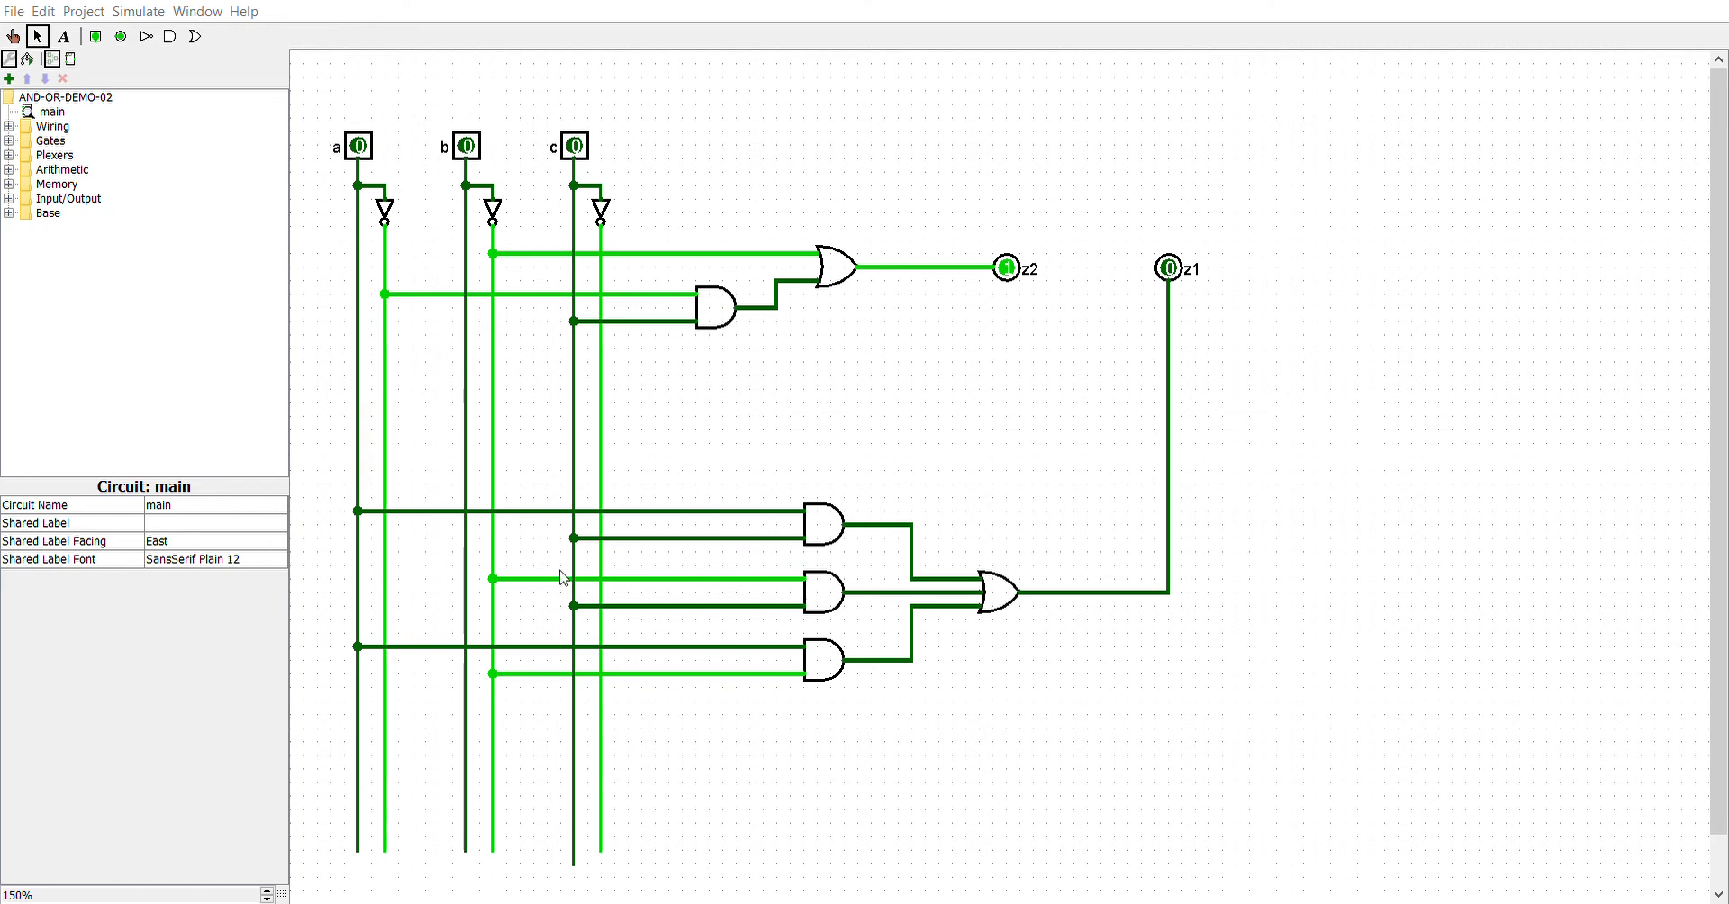
key("Return")
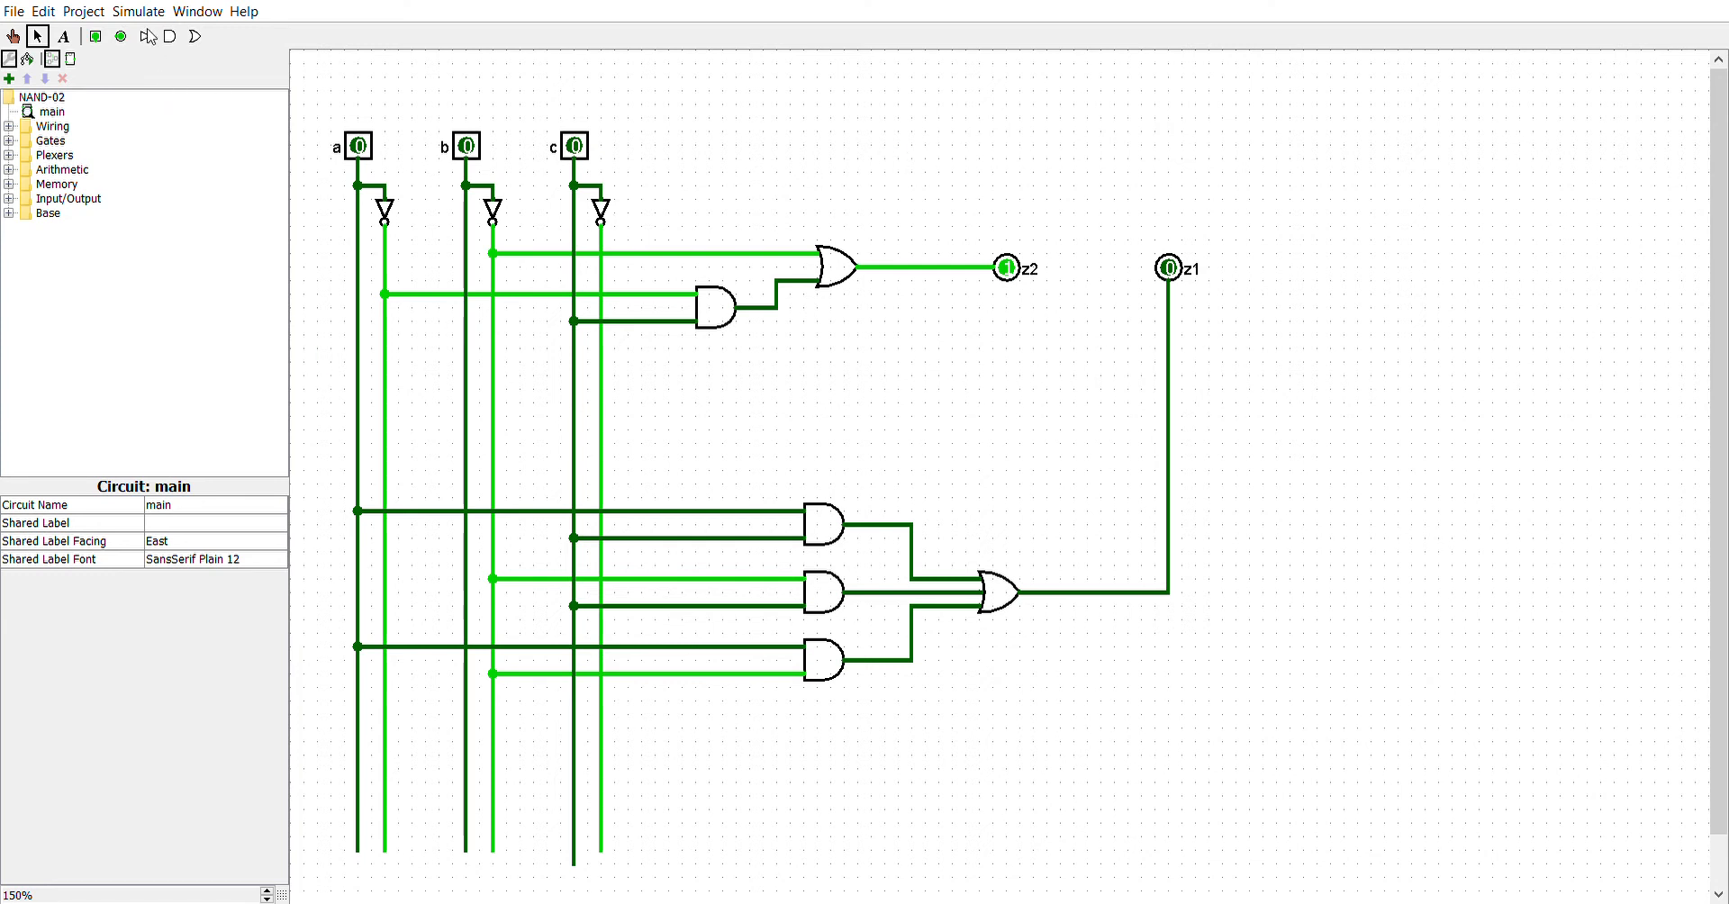
- Place a narrow two-input NAND gate in the empty area below the AND gate that feeds z2's OR gate
left_click(727, 320)
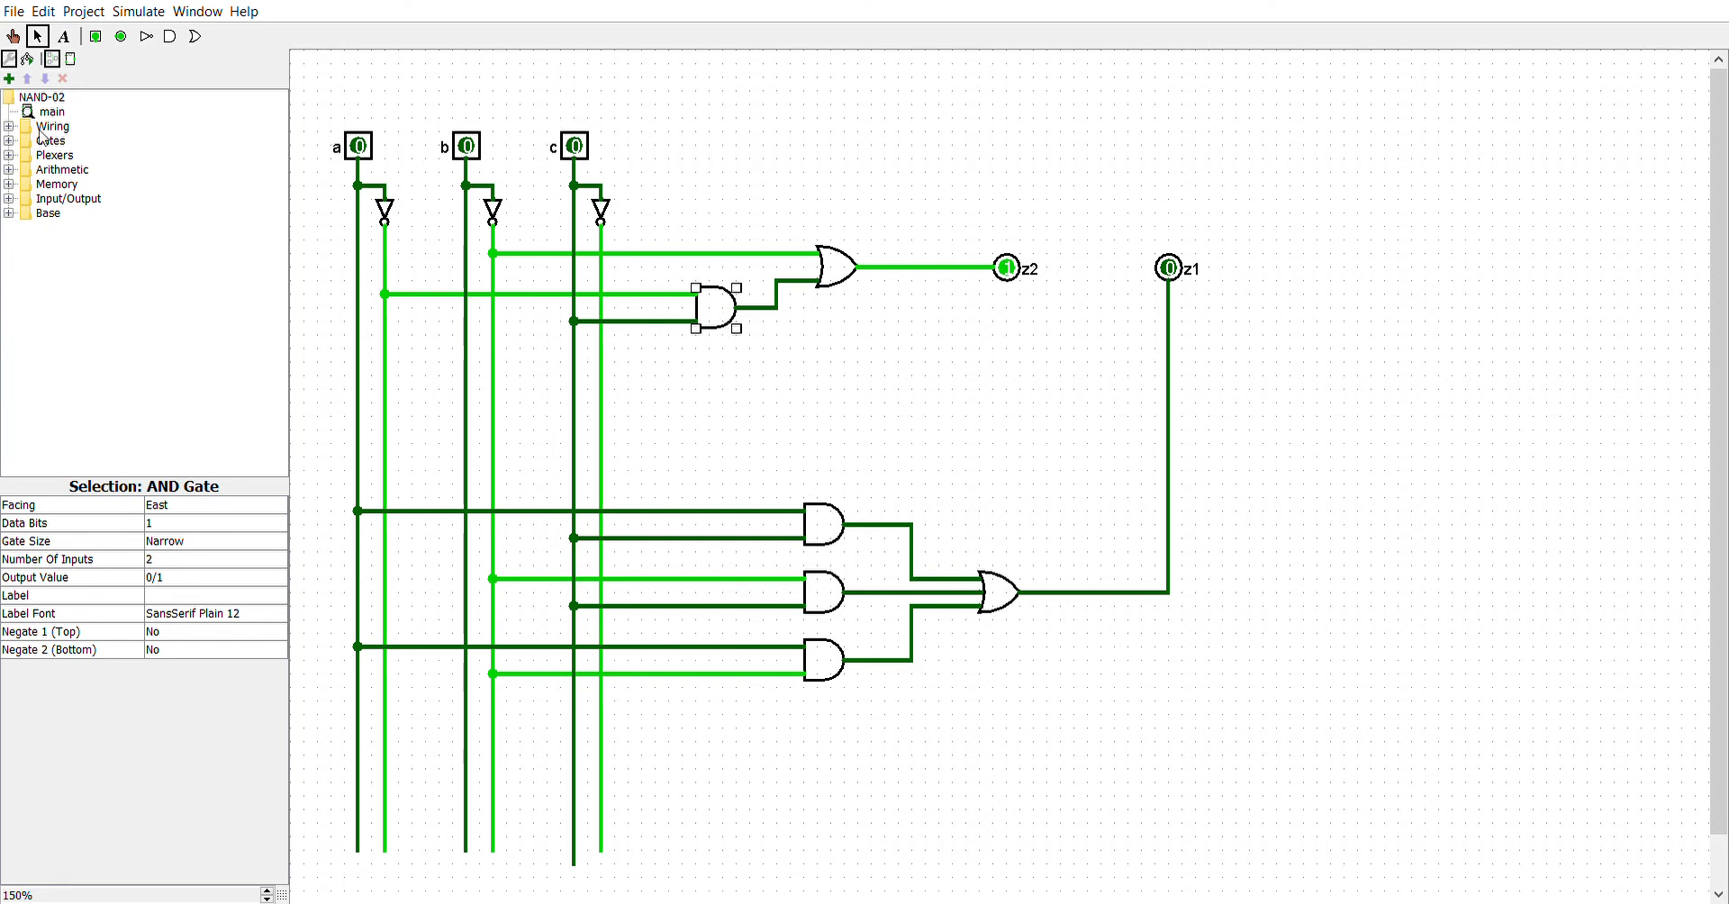
left_click(10, 141)
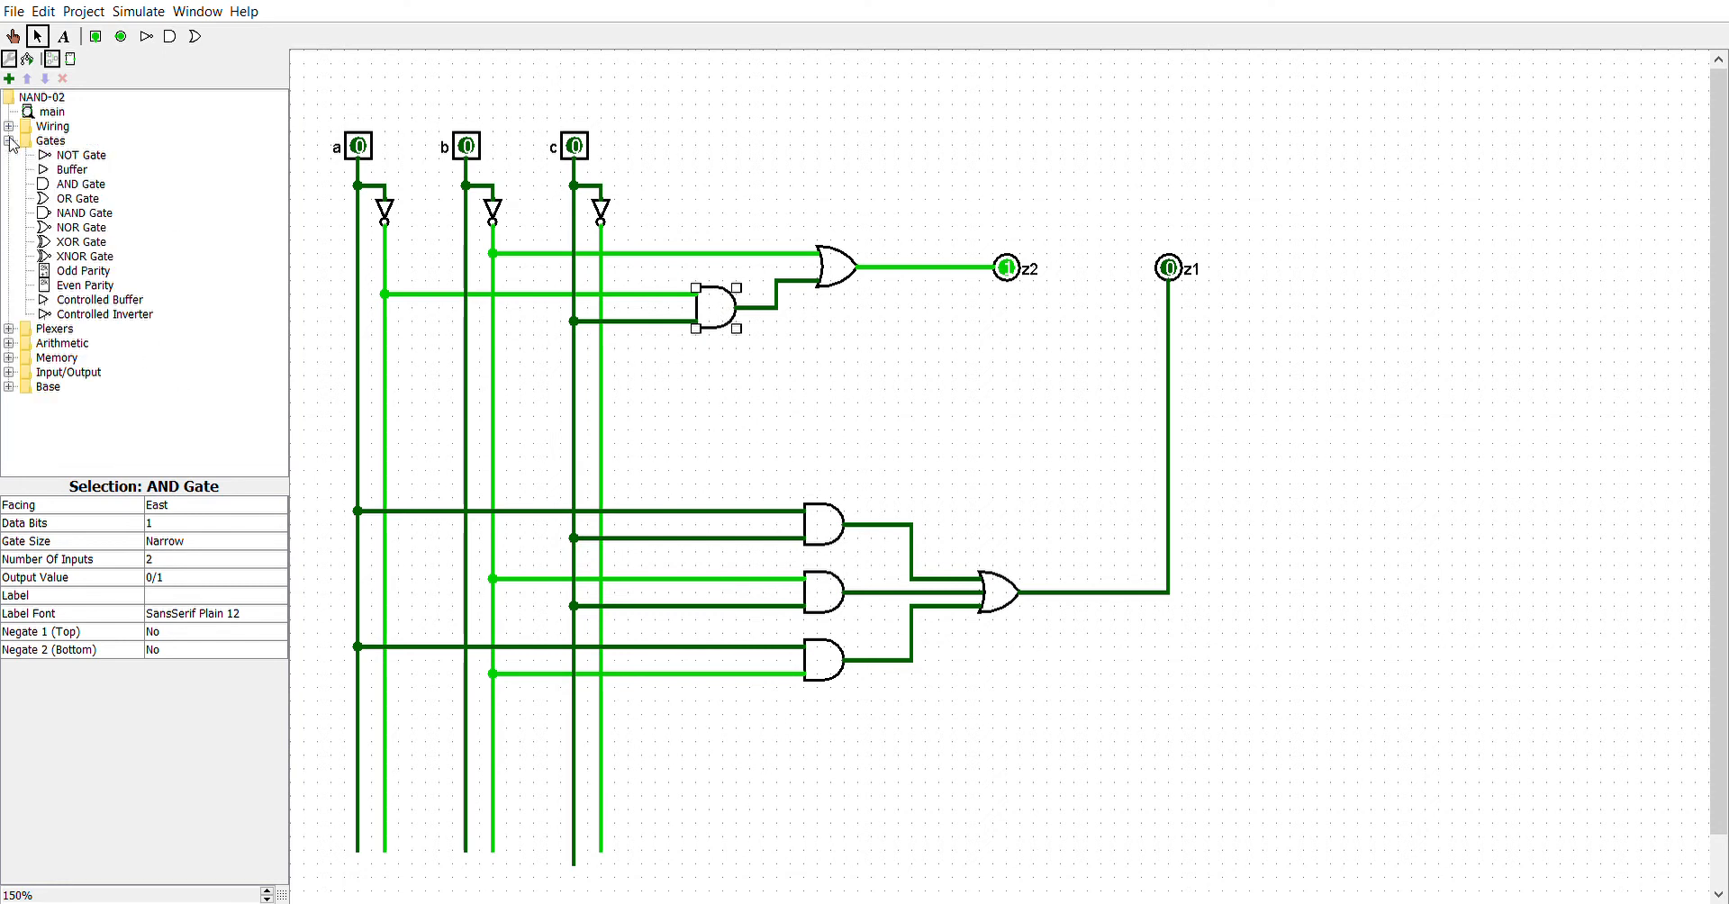
left_click(99, 218)
left_click(177, 541)
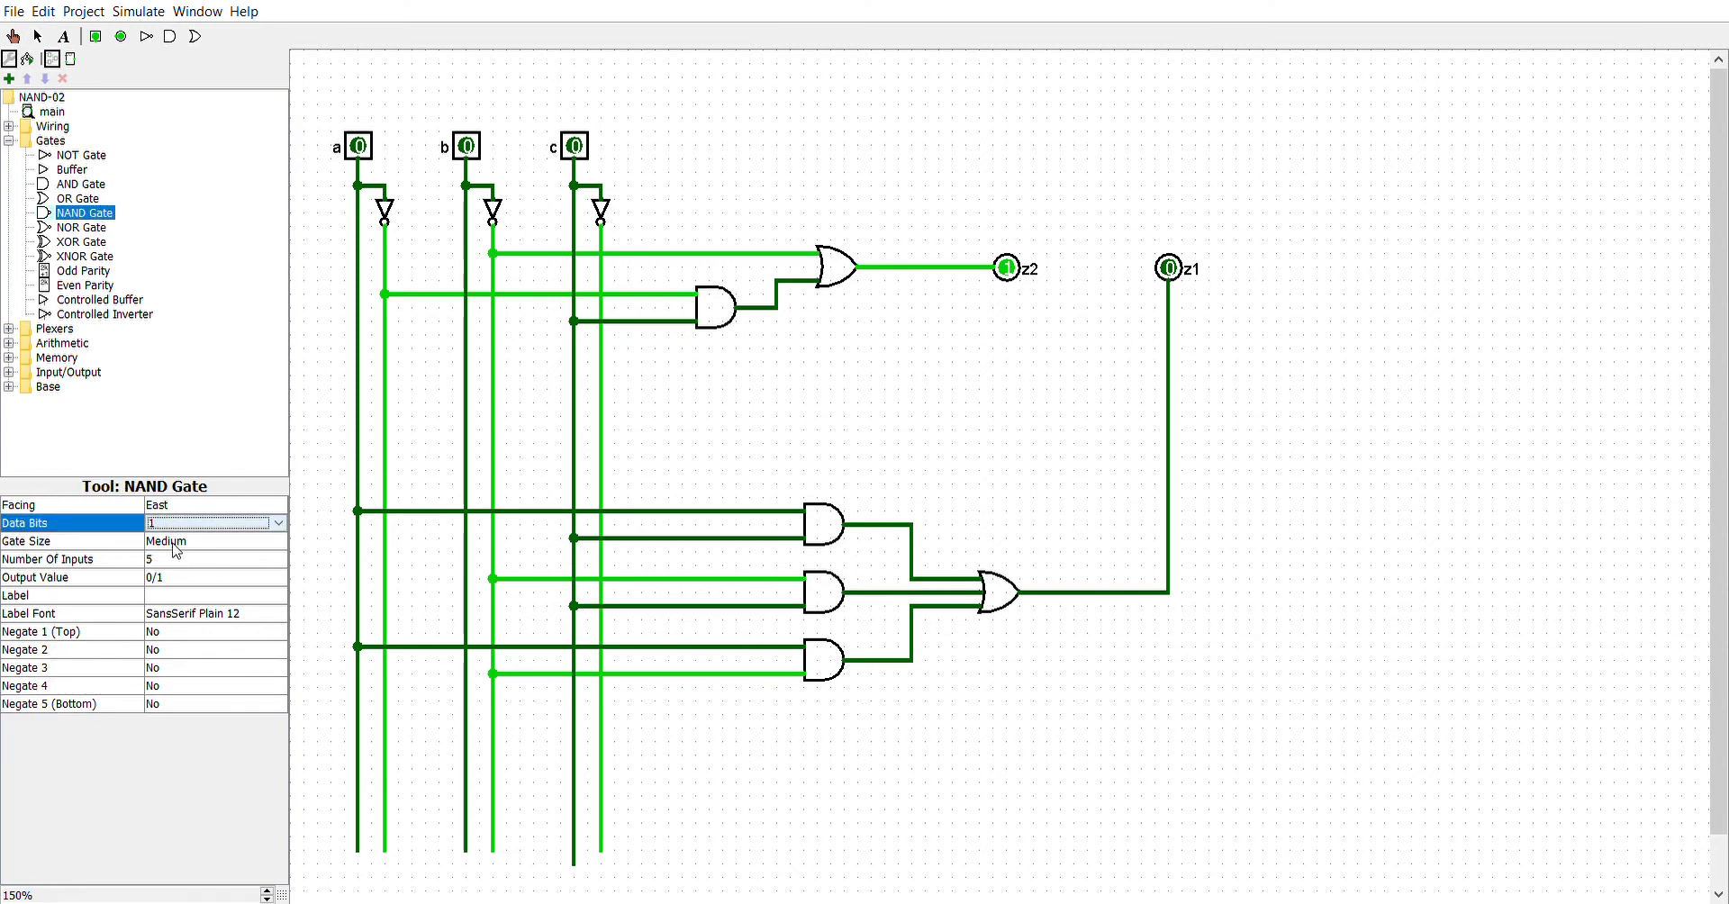
left_click(178, 562)
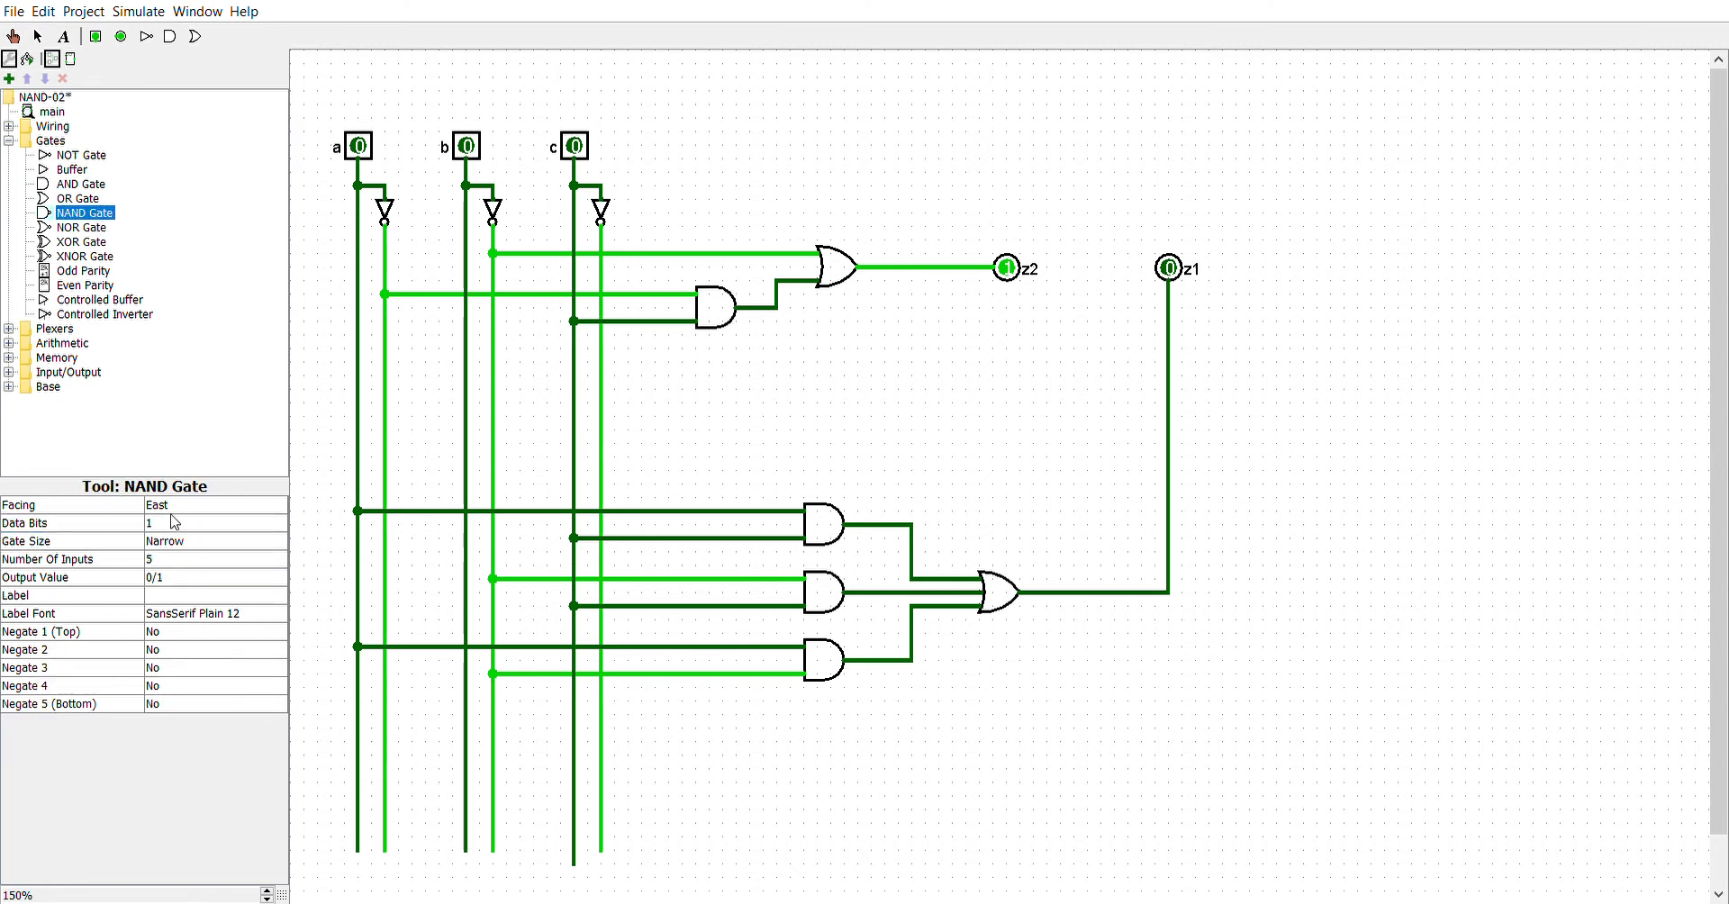
left_click(176, 561)
left_click(176, 576)
left_click(167, 565)
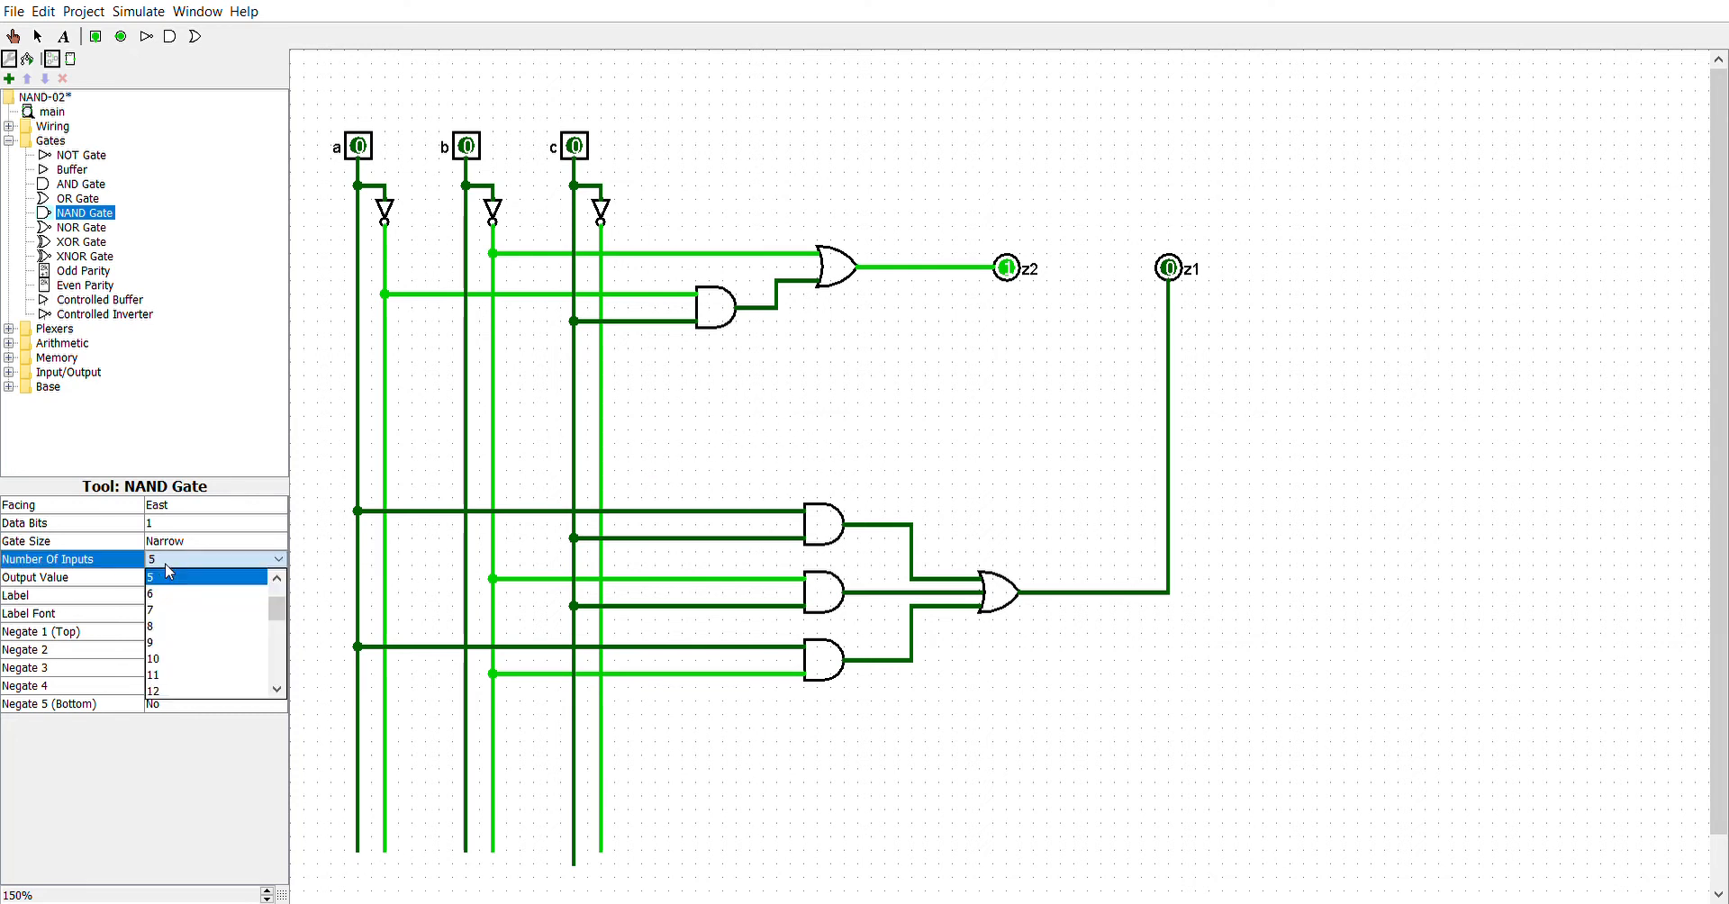
left_click(180, 578)
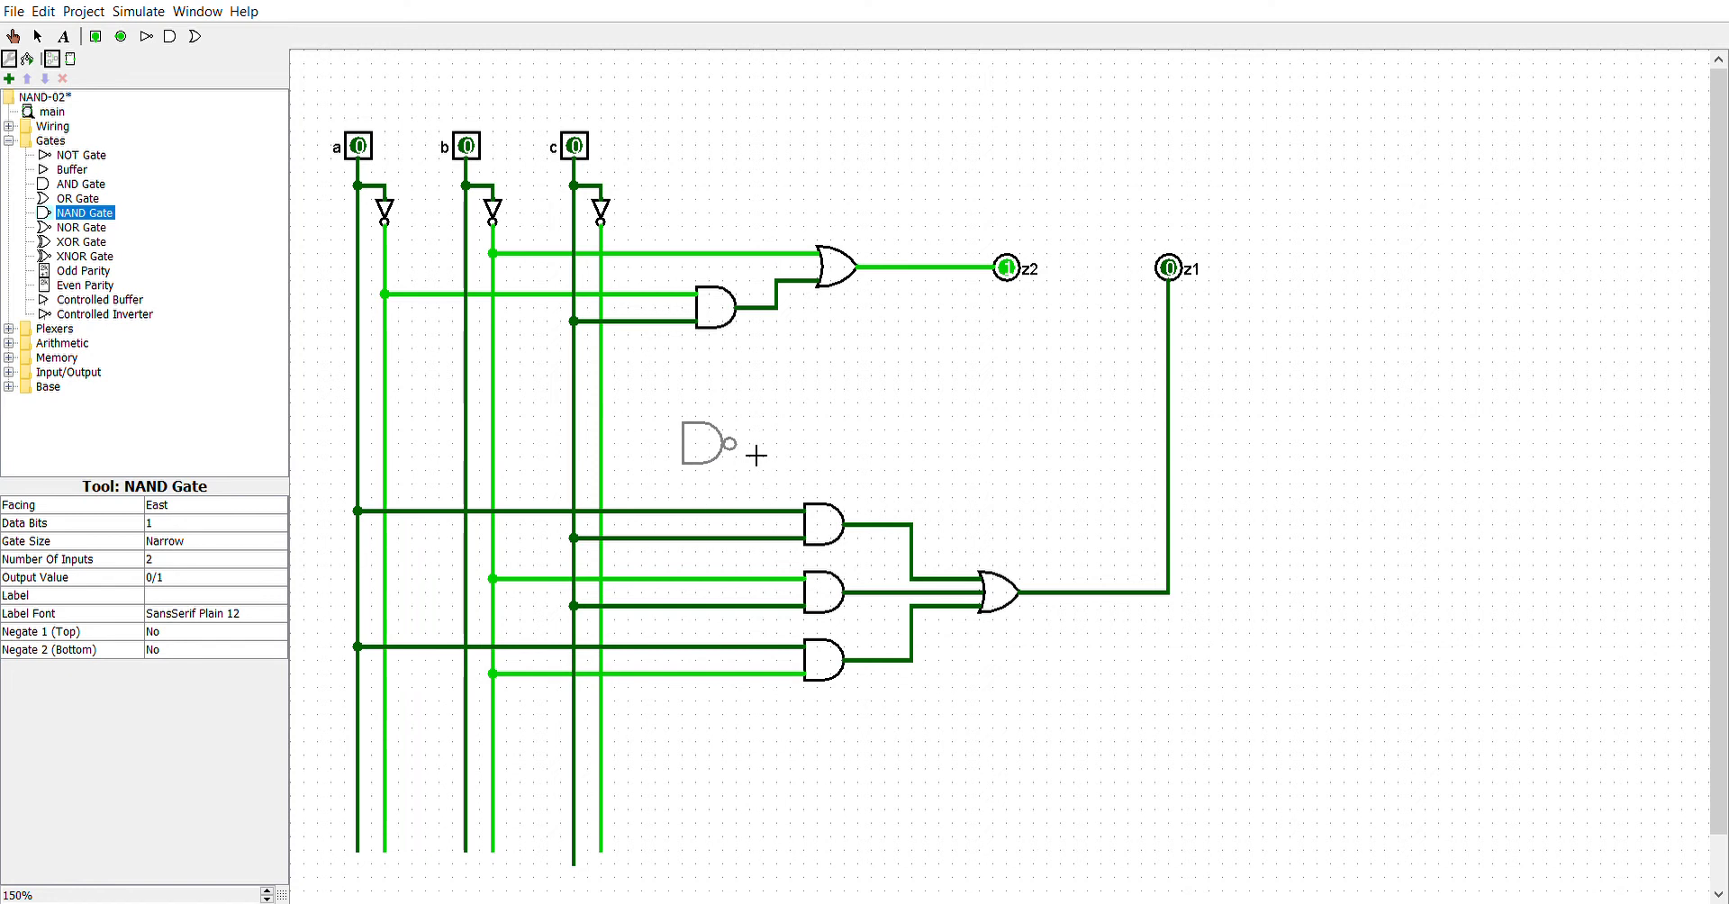
left_click(776, 416)
- Delete all four AND gates, leaving their input and output wires in place
left_click(717, 305)
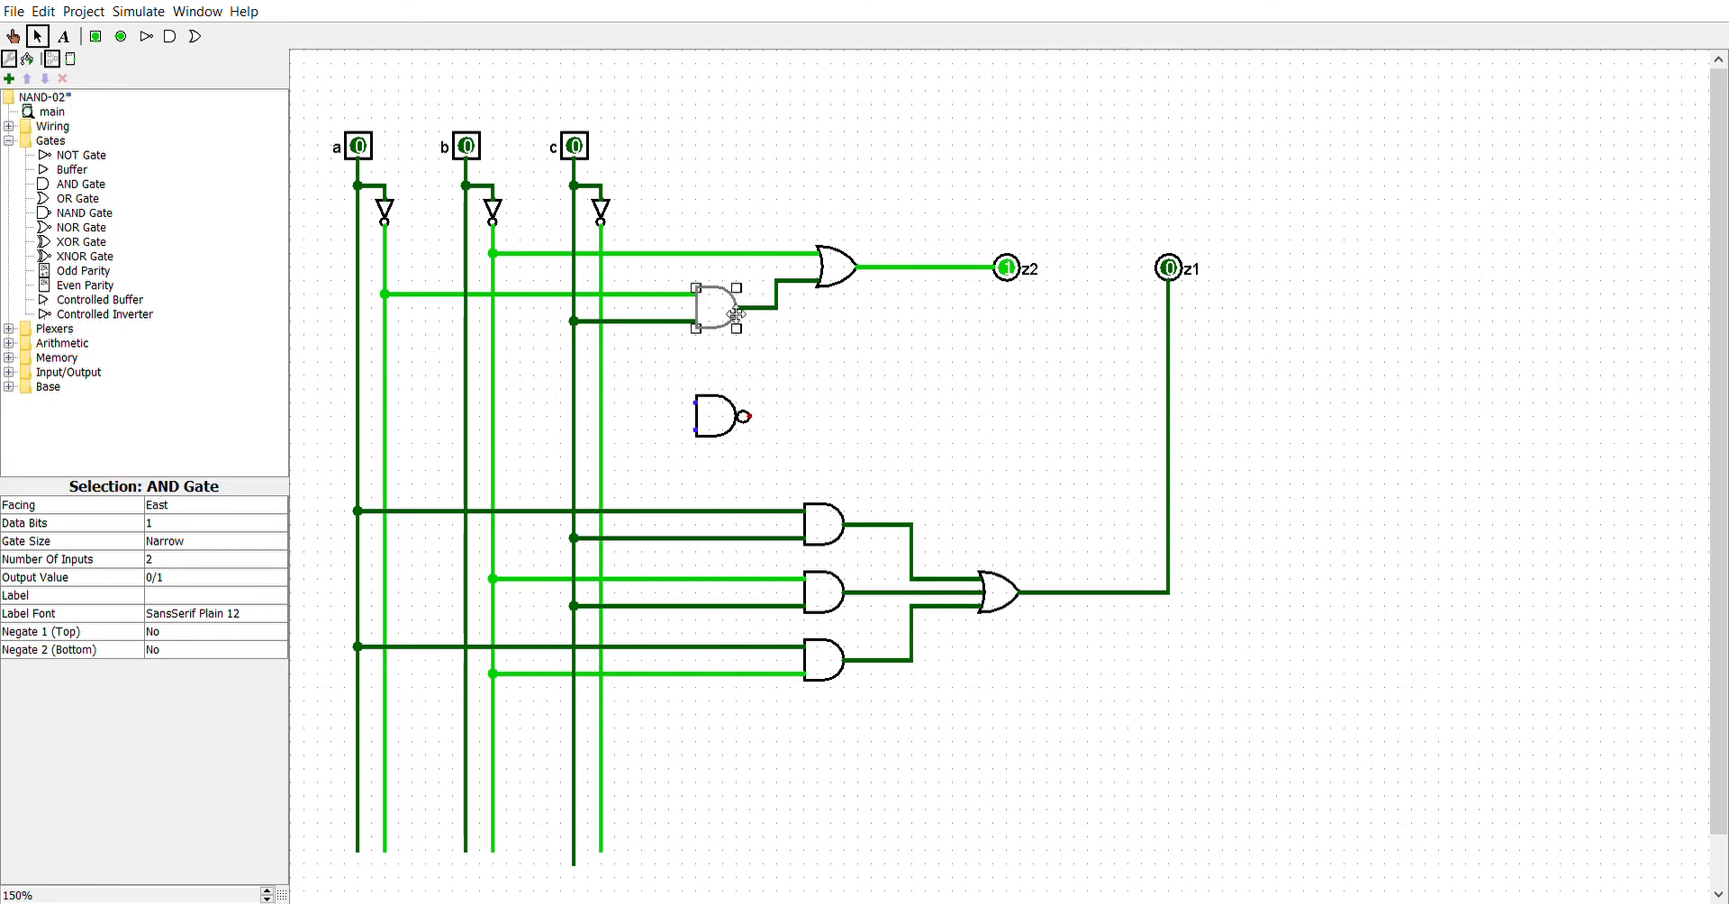
key("Delete")
left_click(821, 530)
key("Delete")
left_click(833, 597)
key("Delete")
left_click(833, 662)
key("Delete")
- Fit the NAND gate where z2's AND gate was and duplicate it into the three gaps ahead of z1's OR gate
left_click_drag(712, 418, 714, 313)
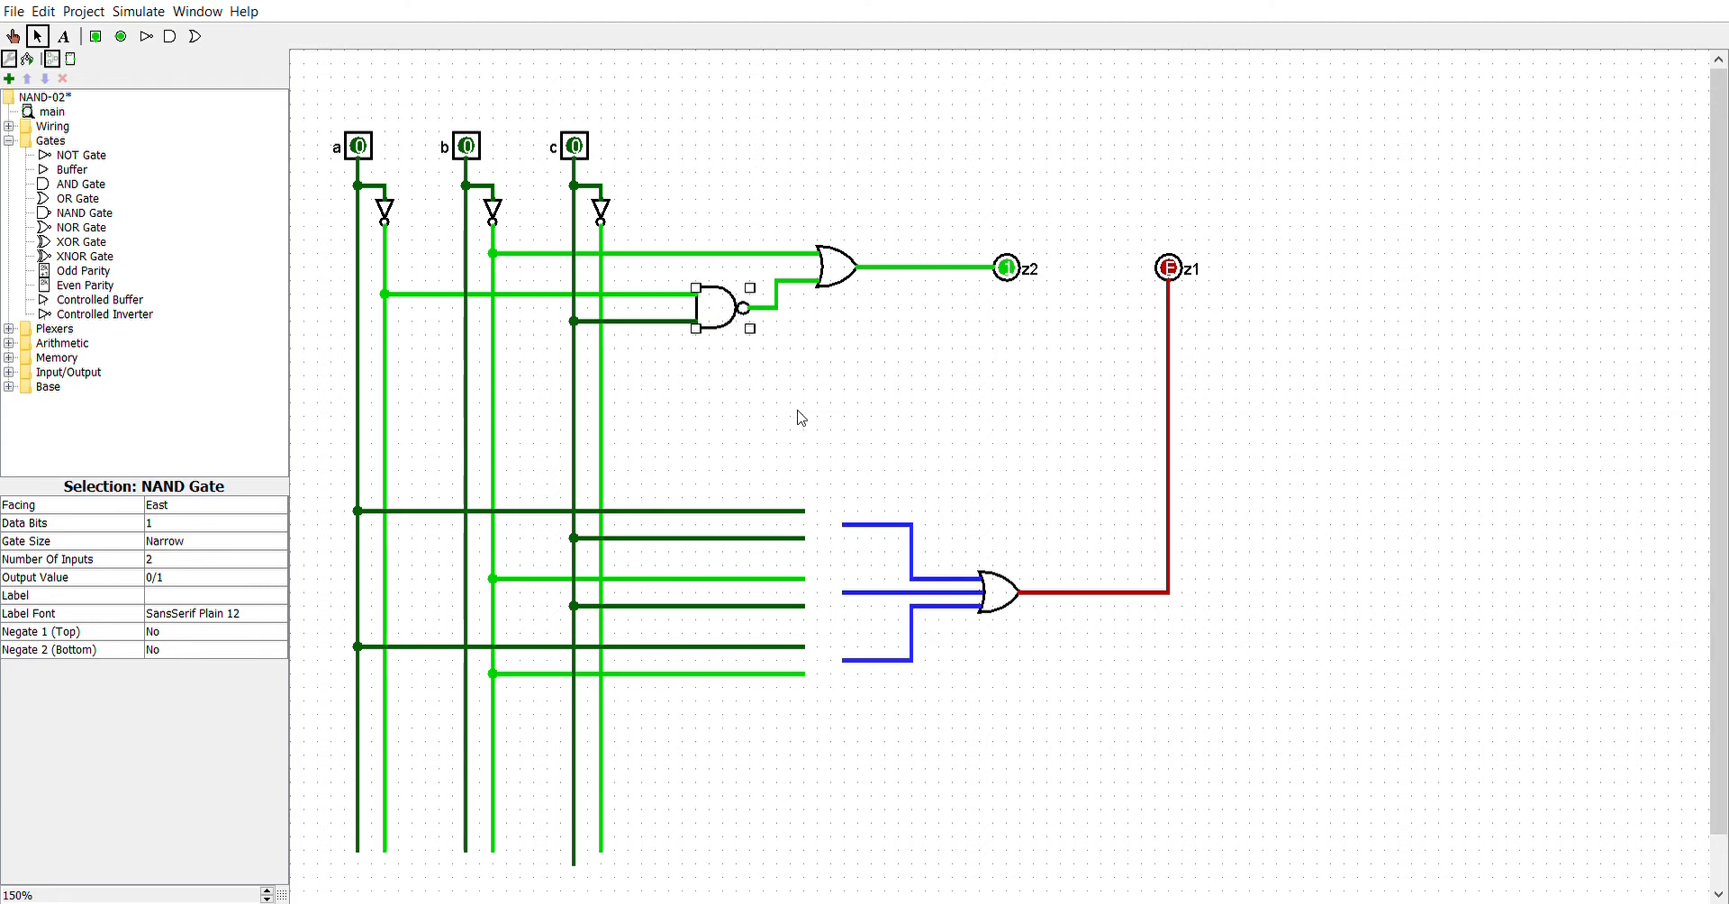
key("ctrl+d")
left_click_drag(744, 342, 824, 537)
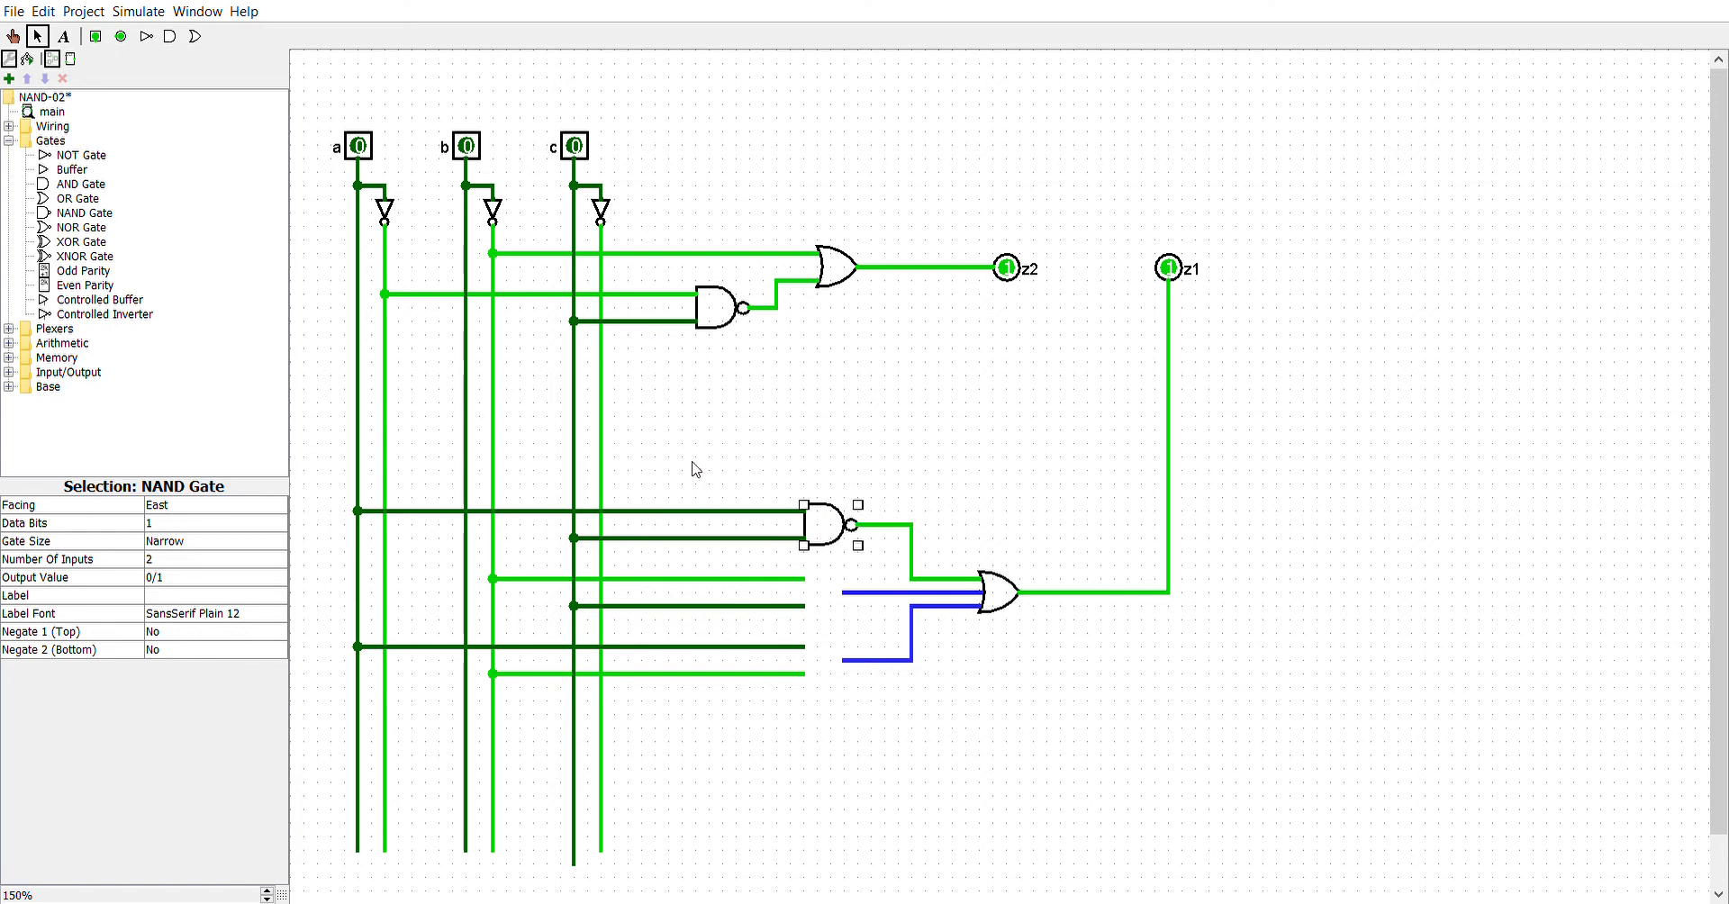
key("ctrl+d")
left_click_drag(844, 552, 835, 666)
key("ctrl+d")
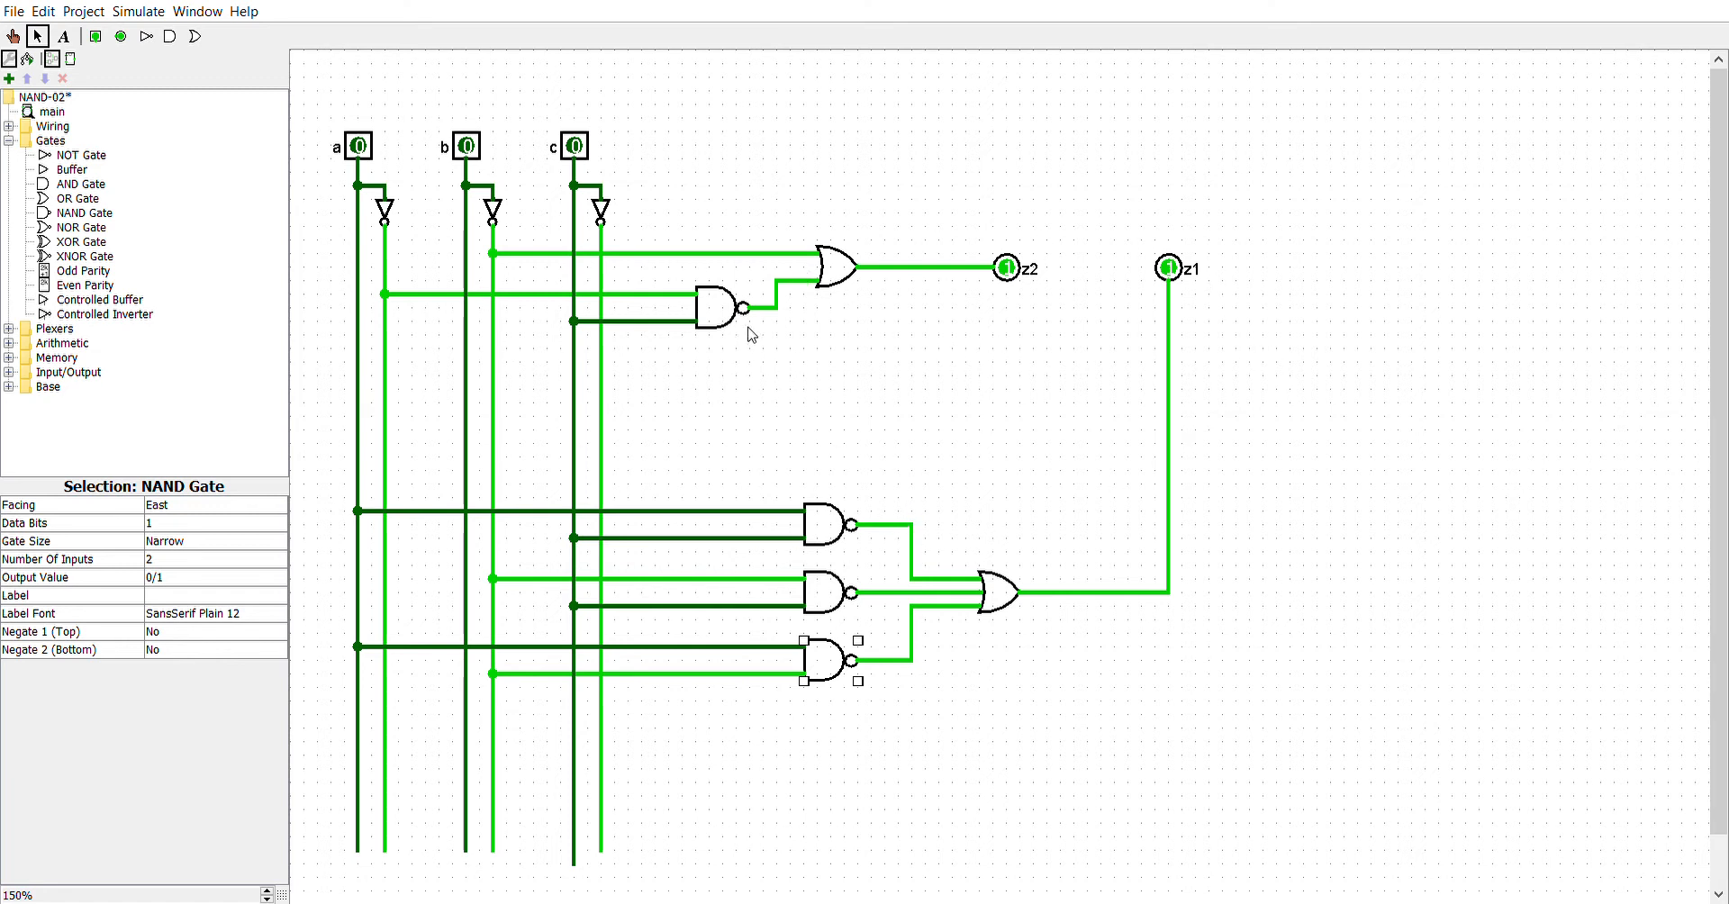
- Negate both inputs of z2's OR gate and shift the gate so its inversion bubbles meet the ends of the input wires
left_click(840, 270)
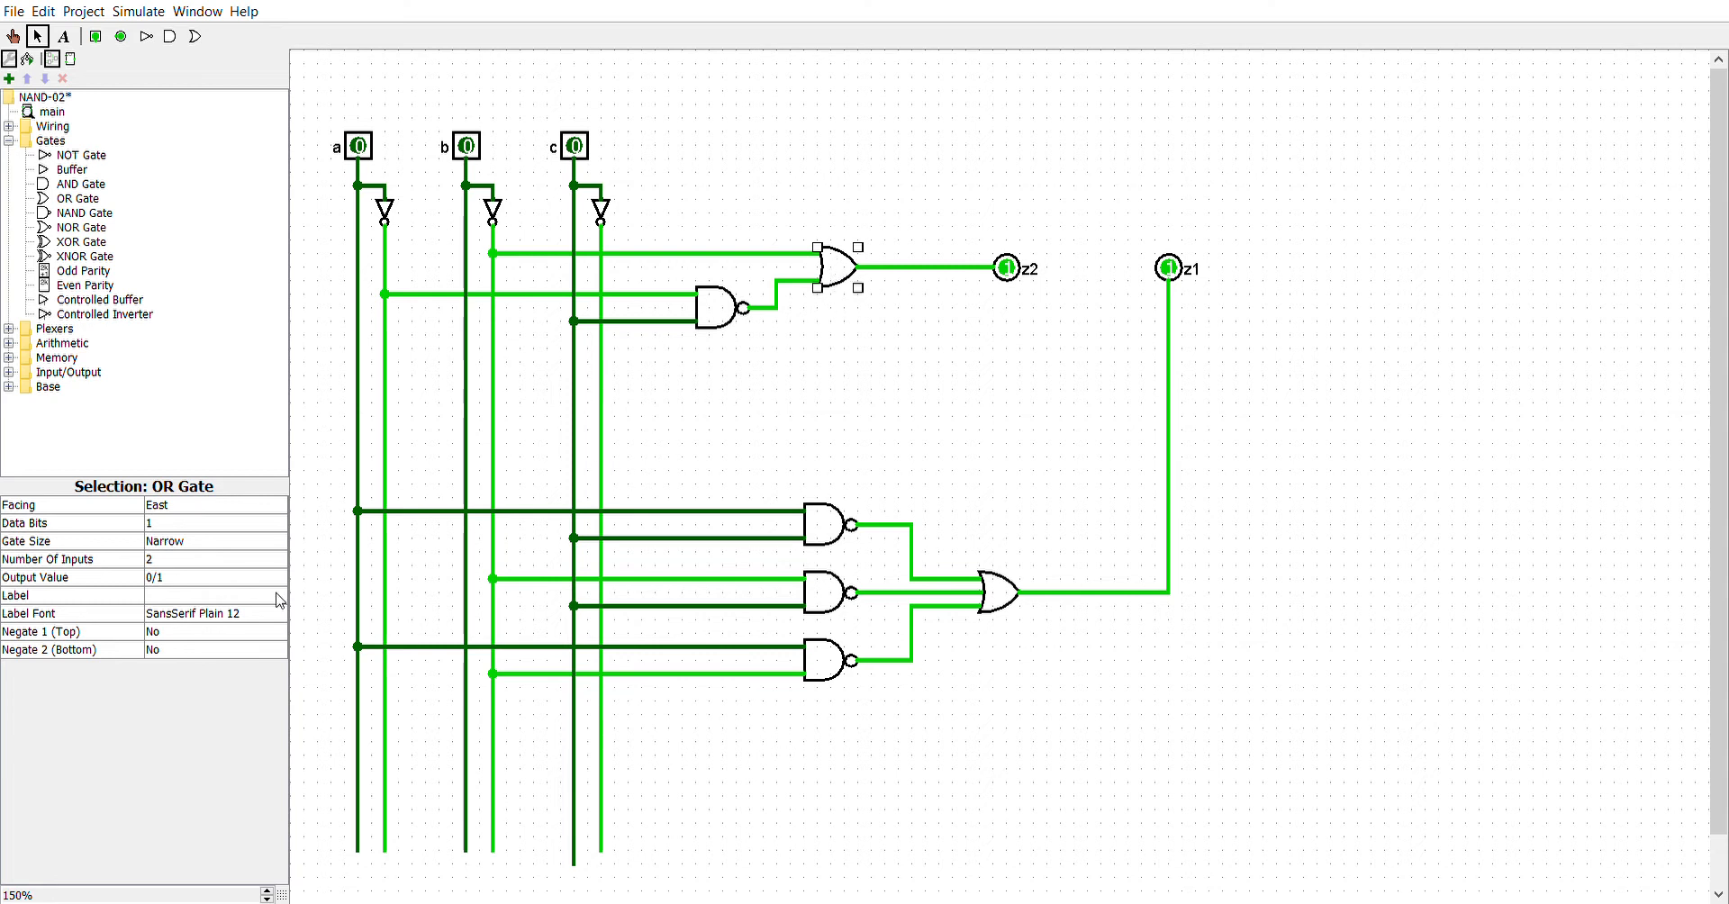
left_click(174, 643)
left_click(175, 661)
left_click(177, 650)
left_click(220, 685)
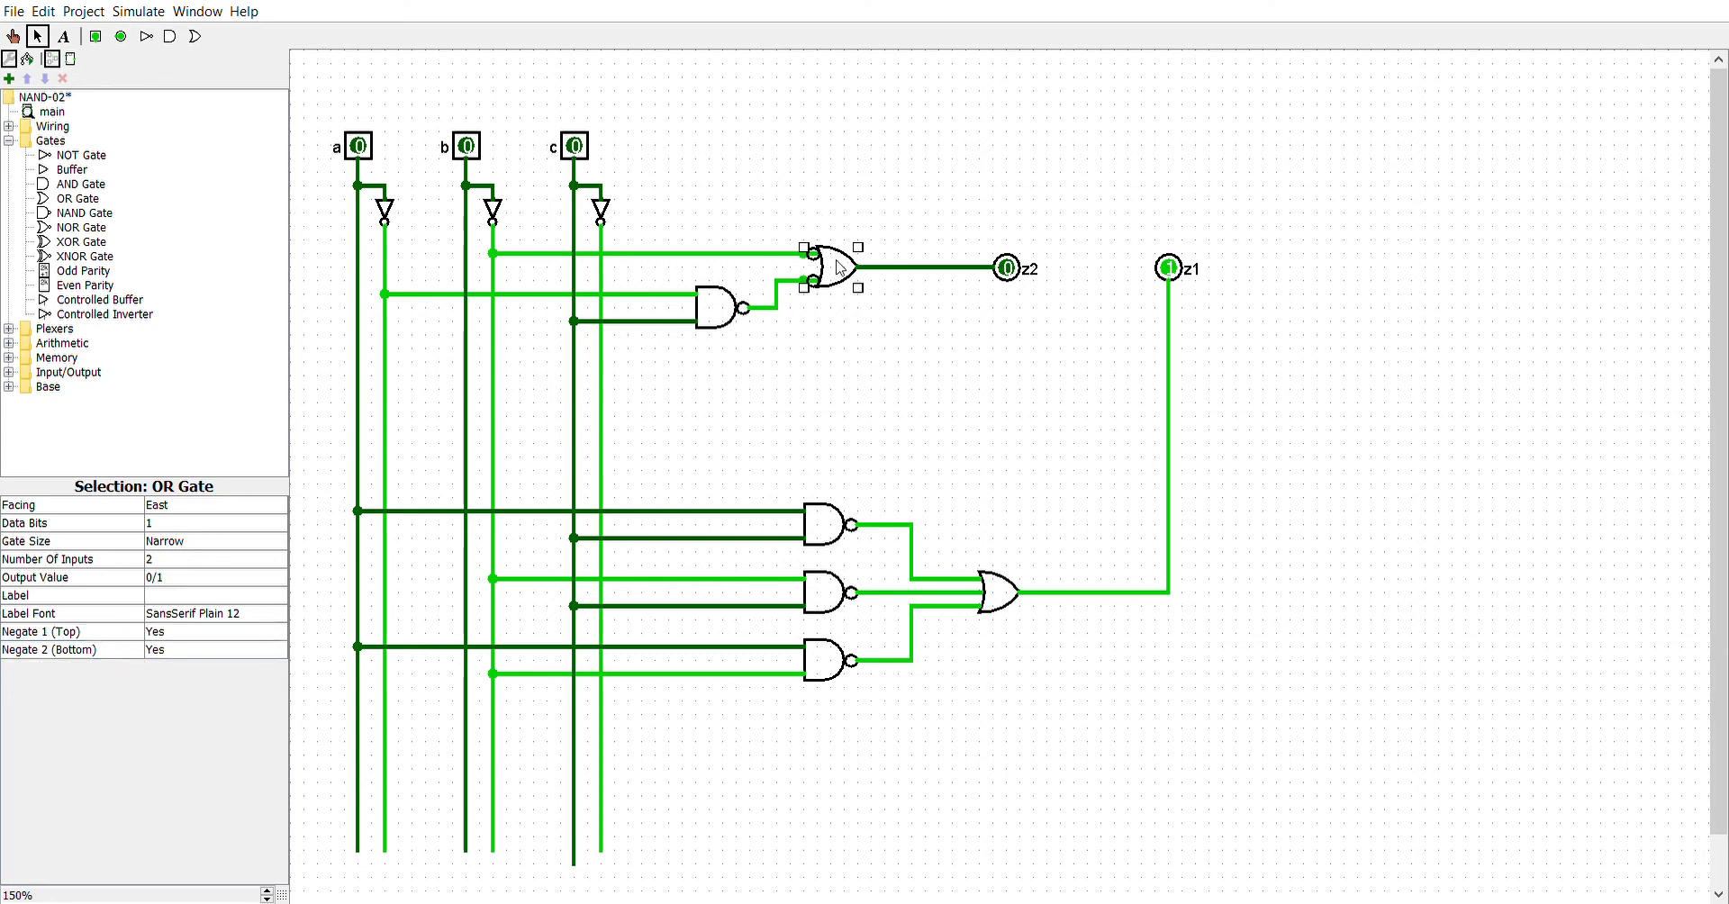
left_click_drag(822, 286, 847, 272)
left_click_drag(771, 303, 775, 308)
- Negate all three inputs of z1's OR gate and align its inversion bubbles with the wires from the NAND gates
left_click(1004, 598)
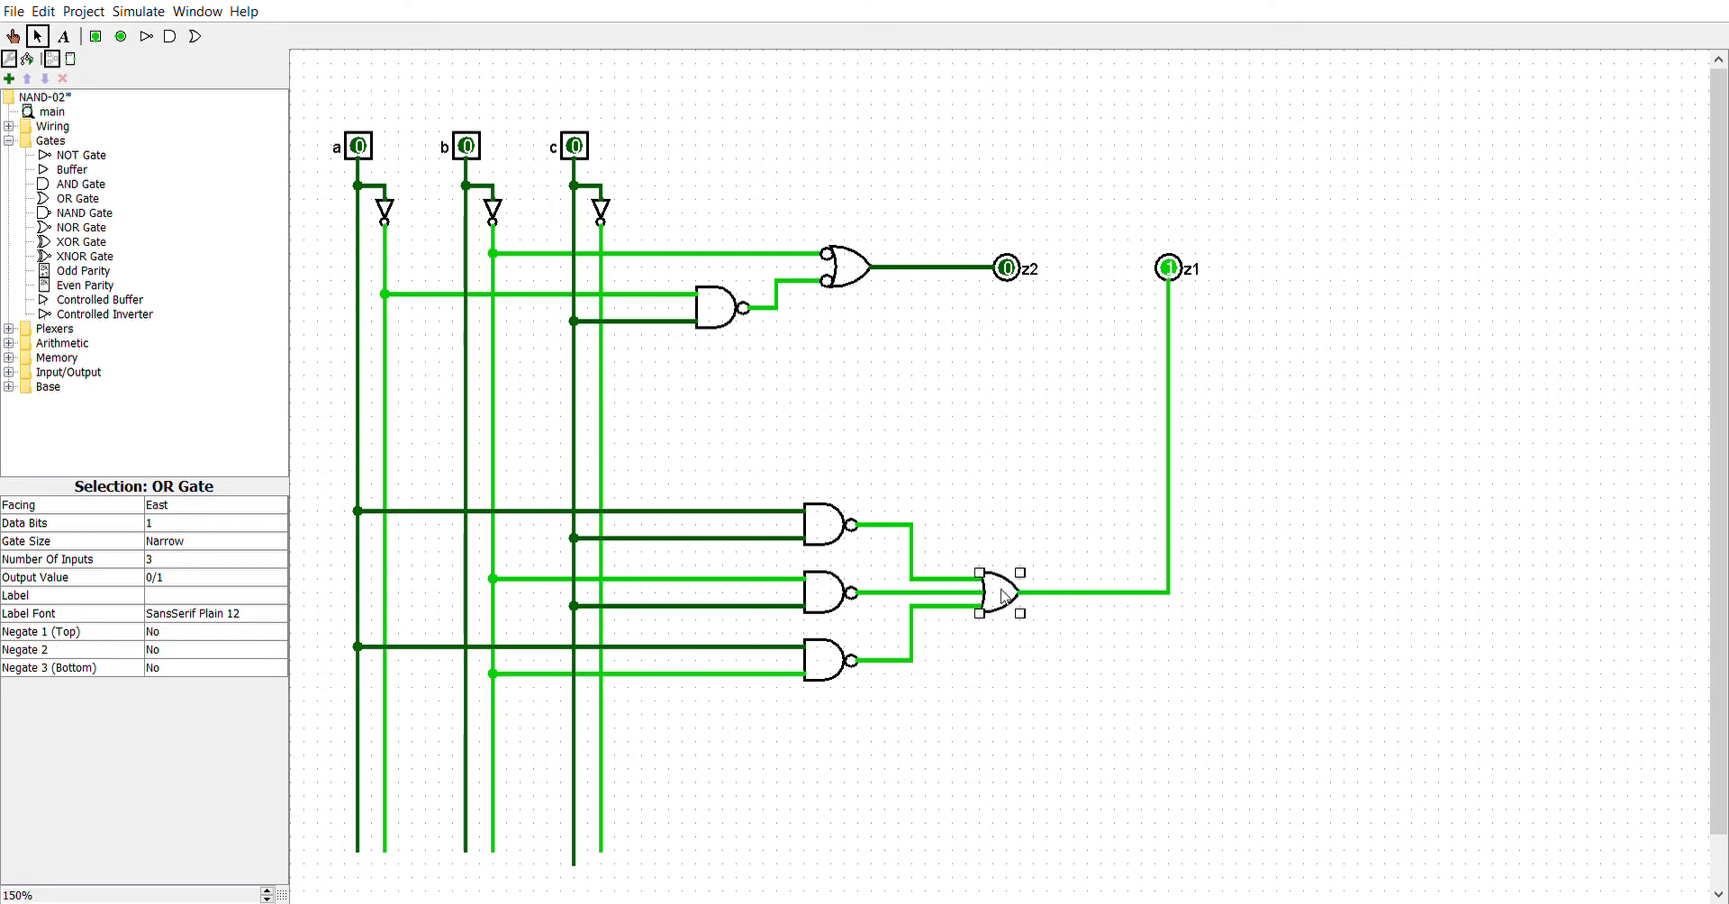
left_click(178, 633)
left_click(185, 635)
left_click(190, 649)
left_click(190, 651)
left_click(183, 668)
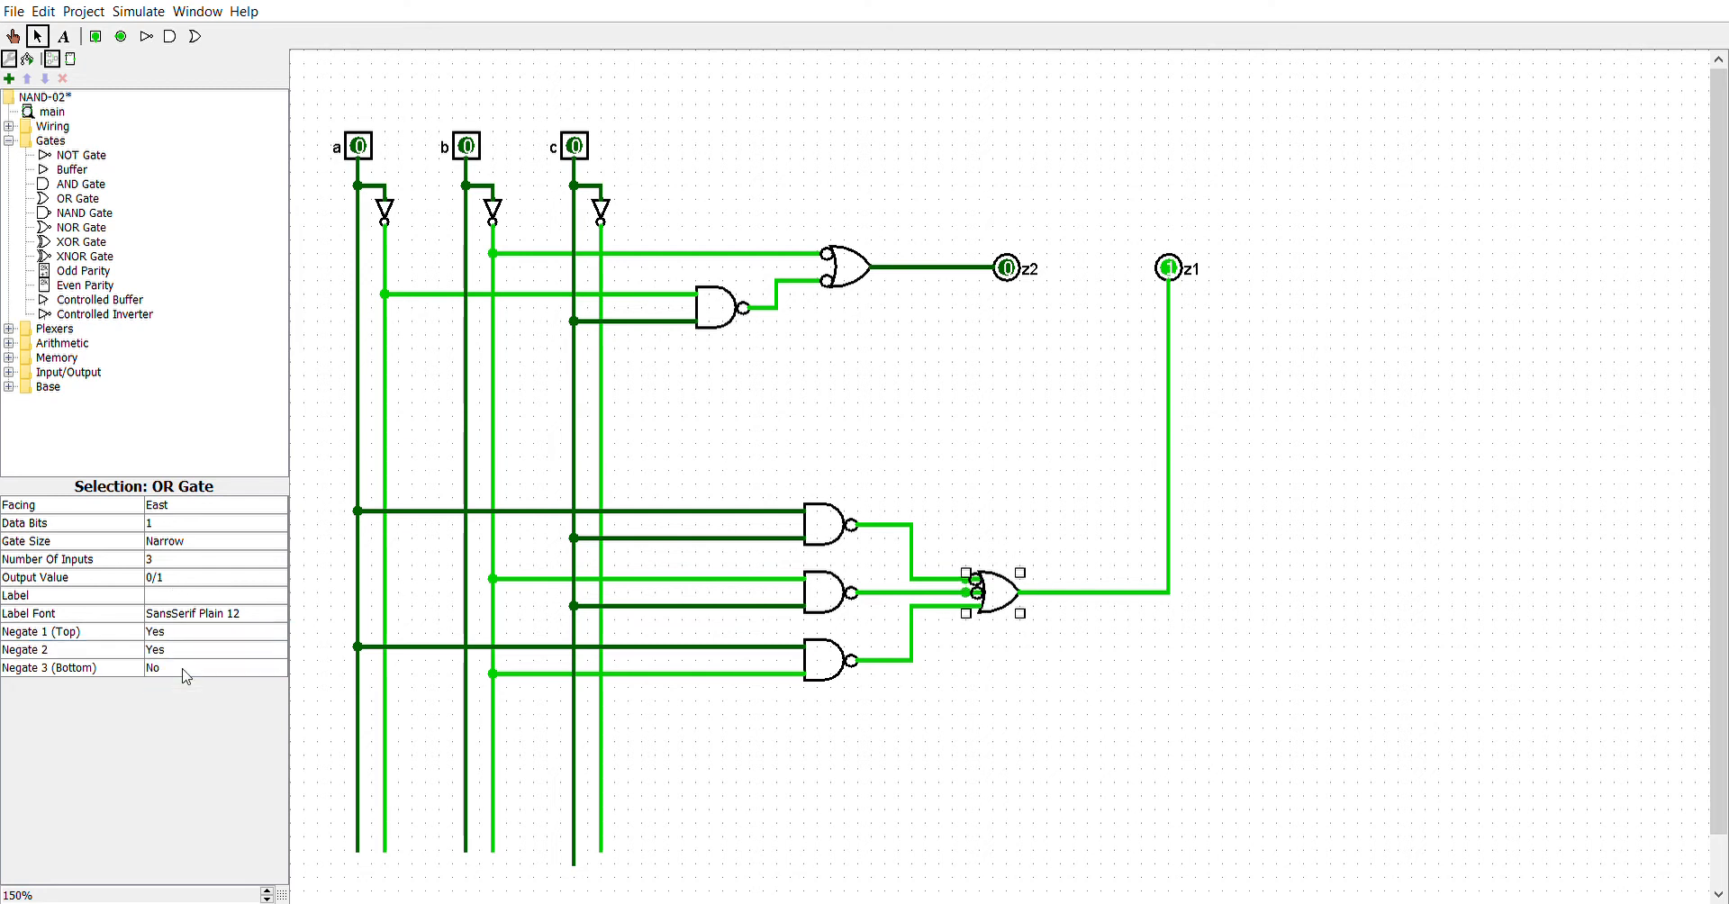
left_click(180, 670)
left_click(183, 688)
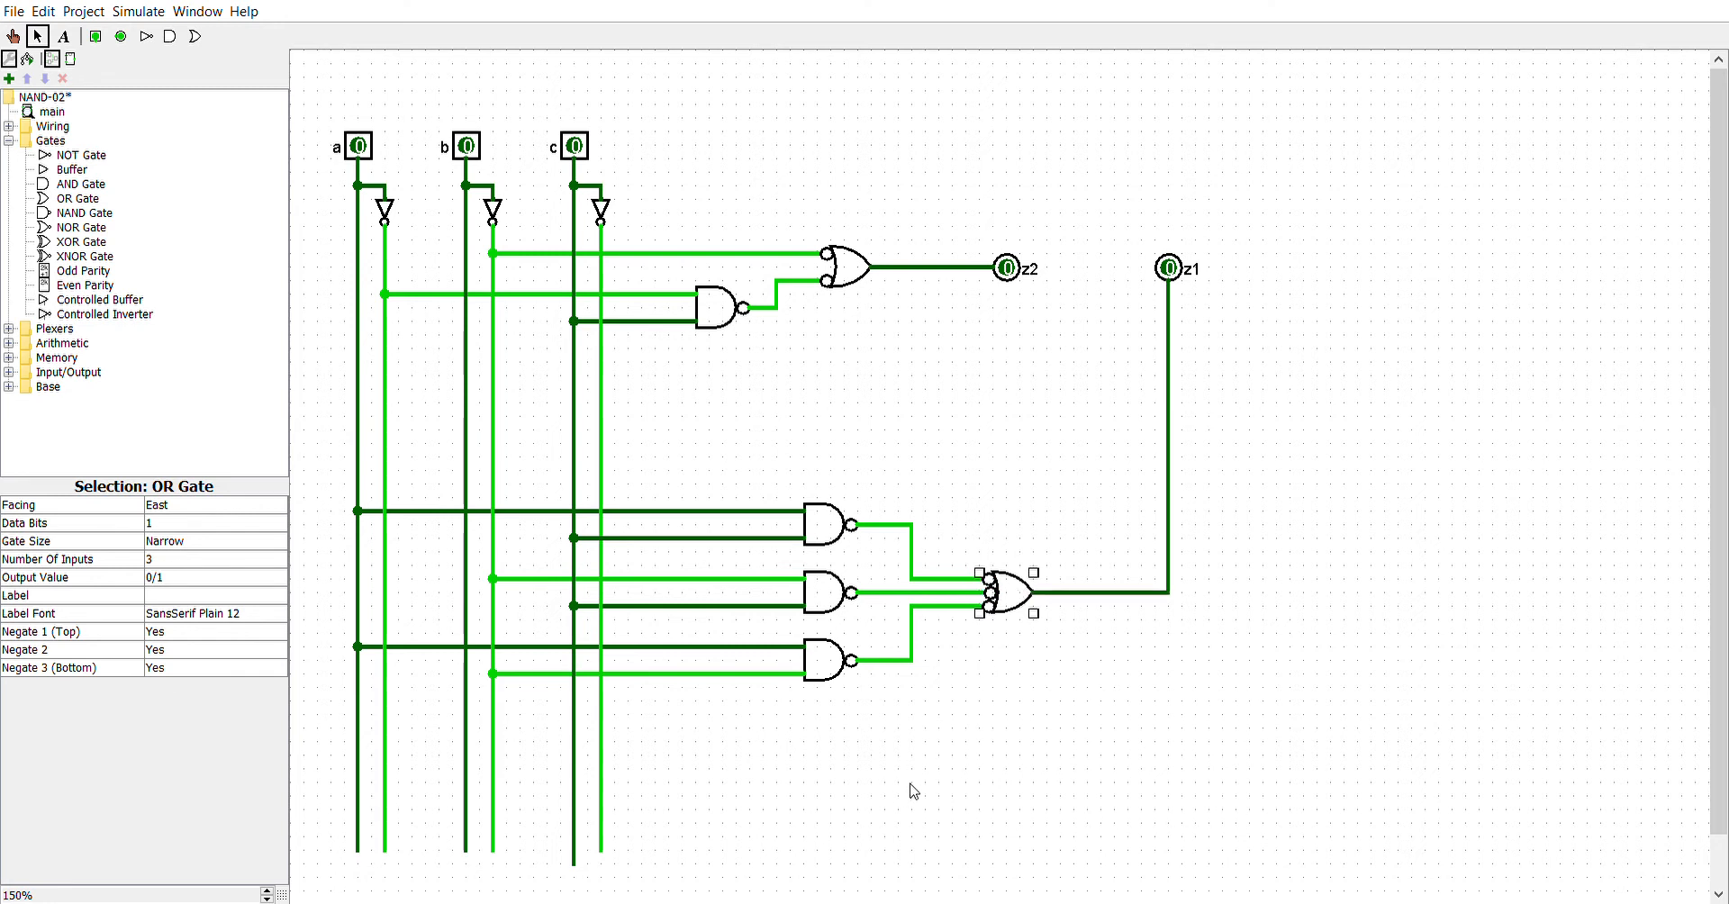
left_click(909, 407)
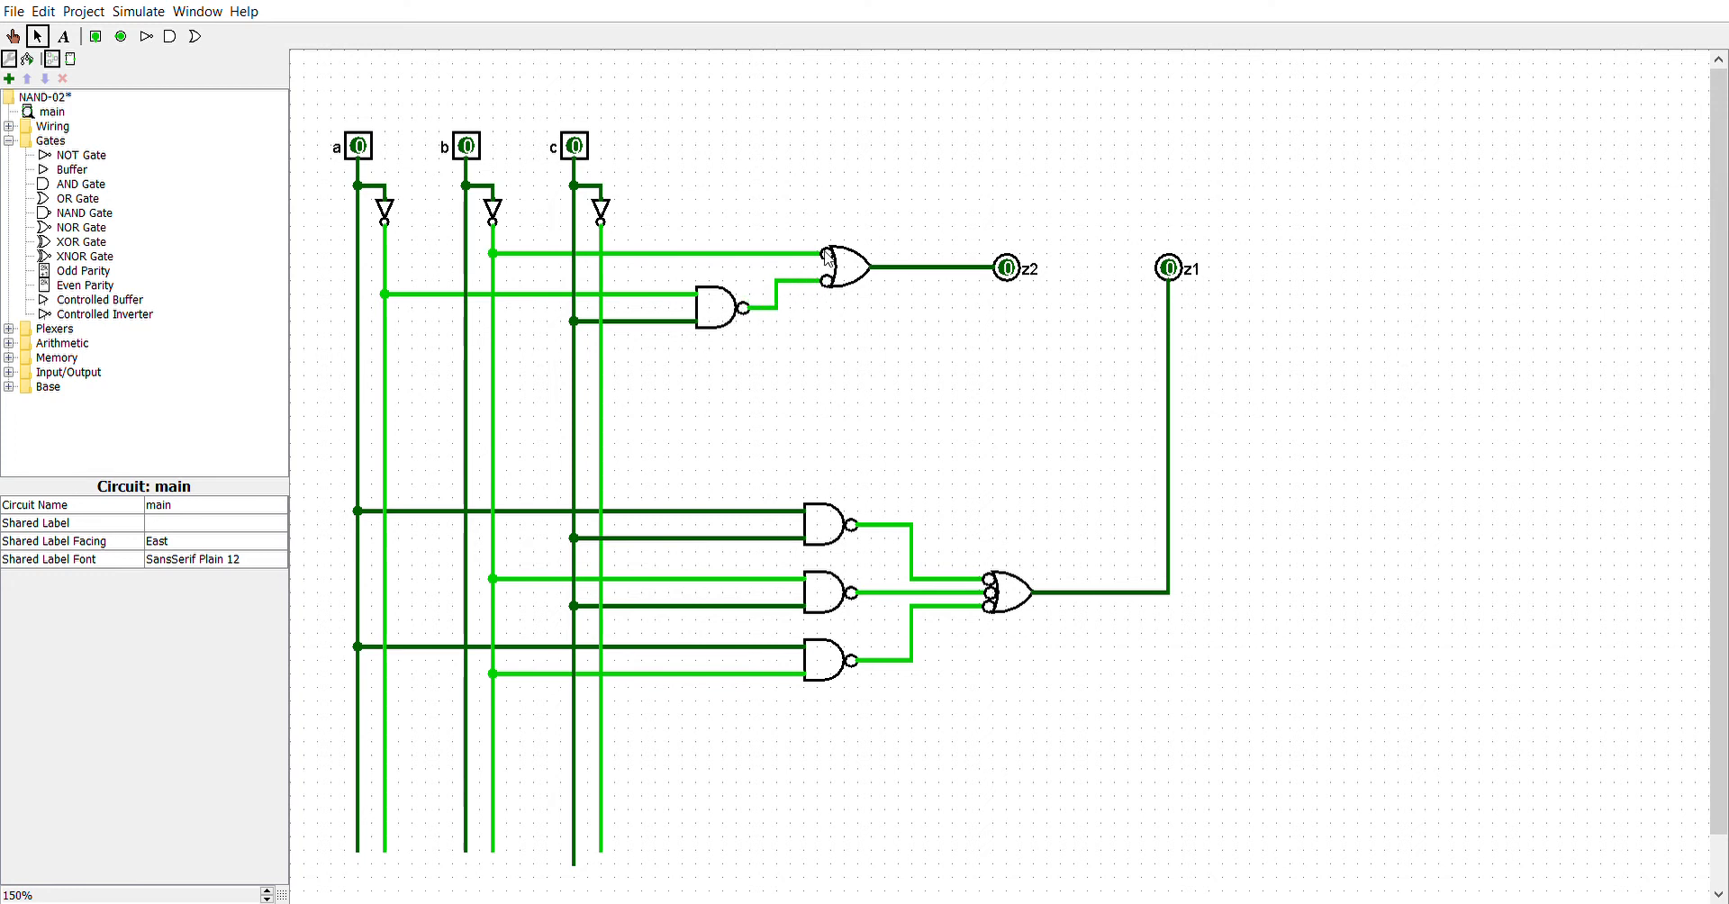
- Reconnect the upper input of z2's OR gate from inverted b to b and run the circuit analysis
left_click_drag(813, 259, 465, 253)
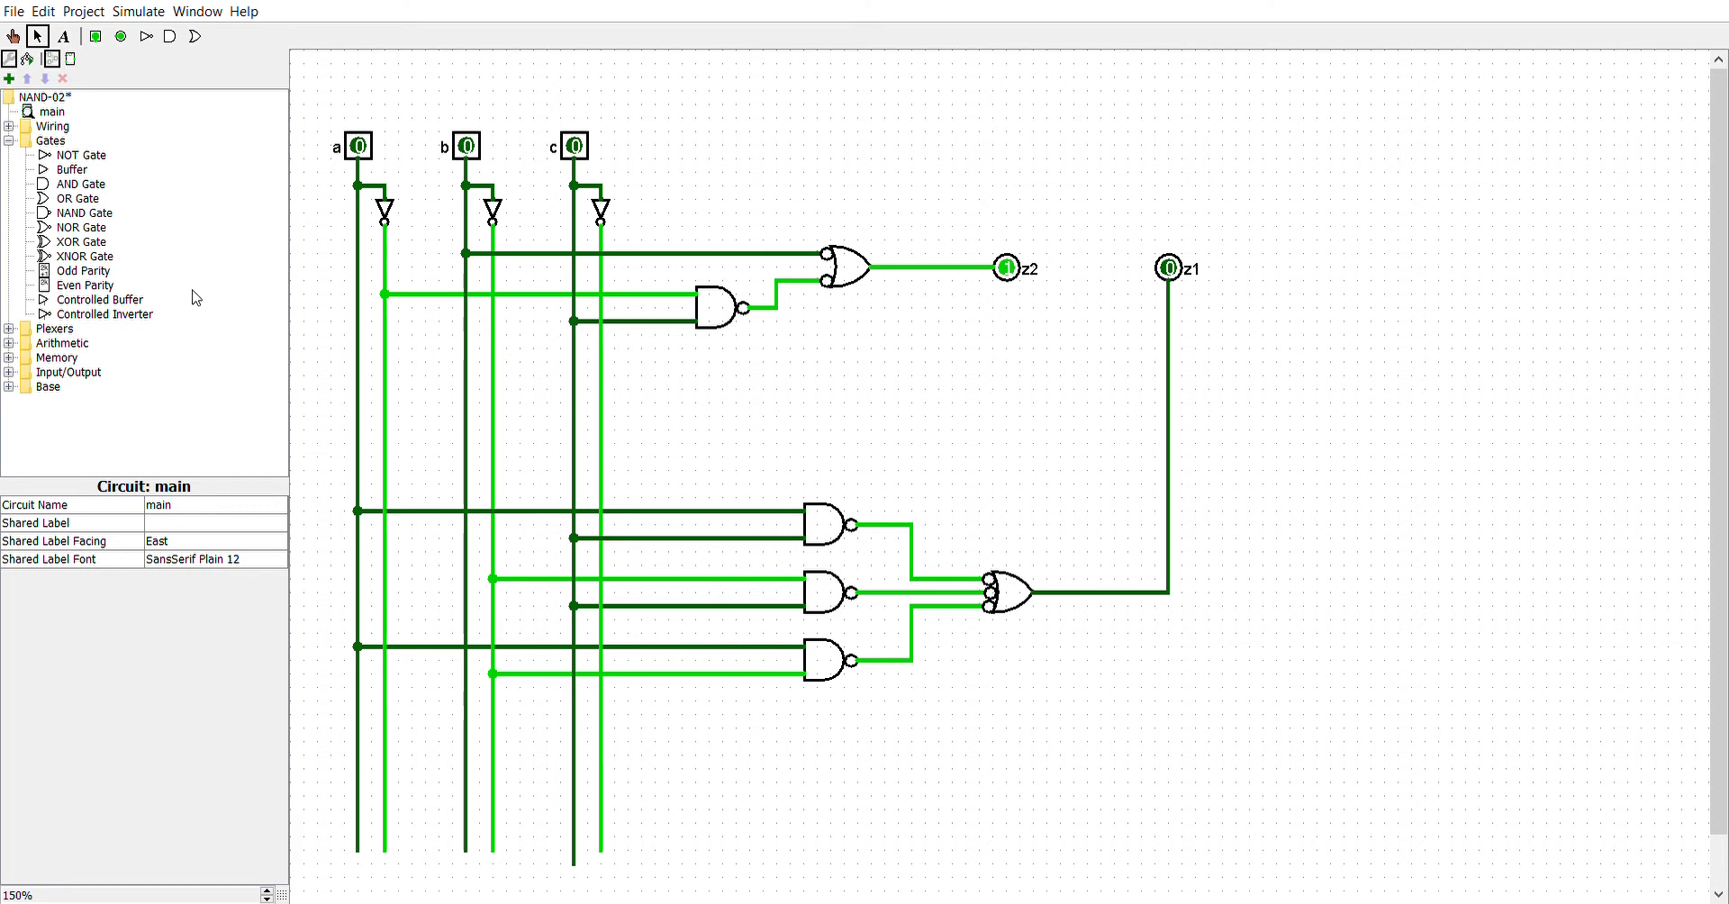
left_click(82, 12)
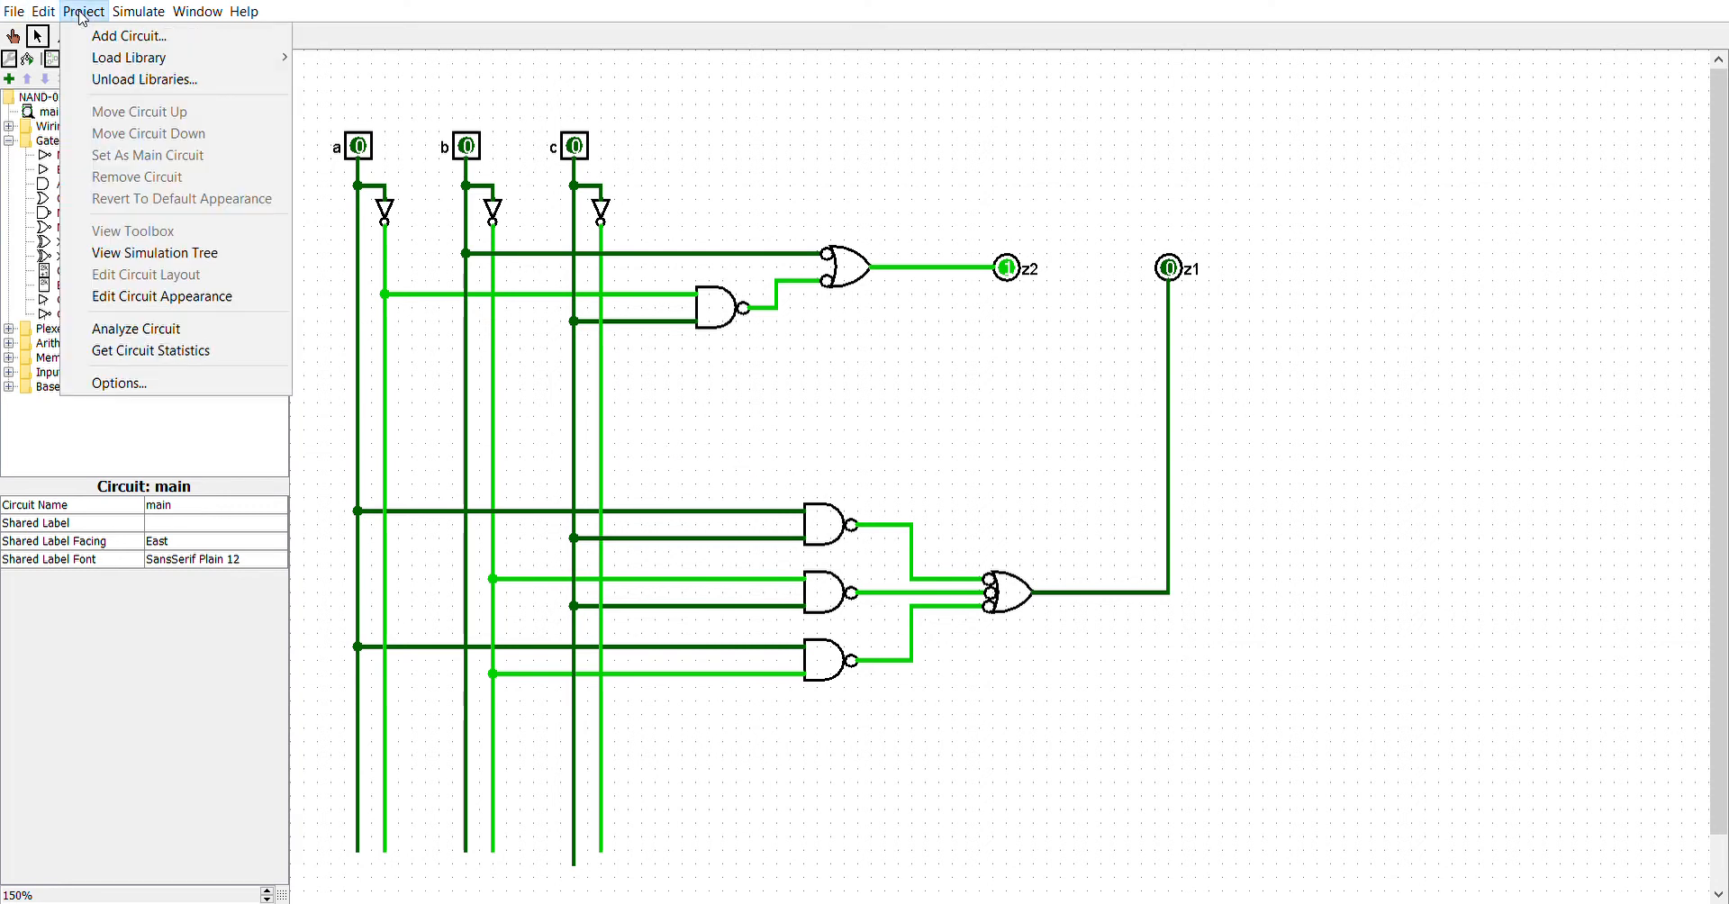
left_click(118, 340)
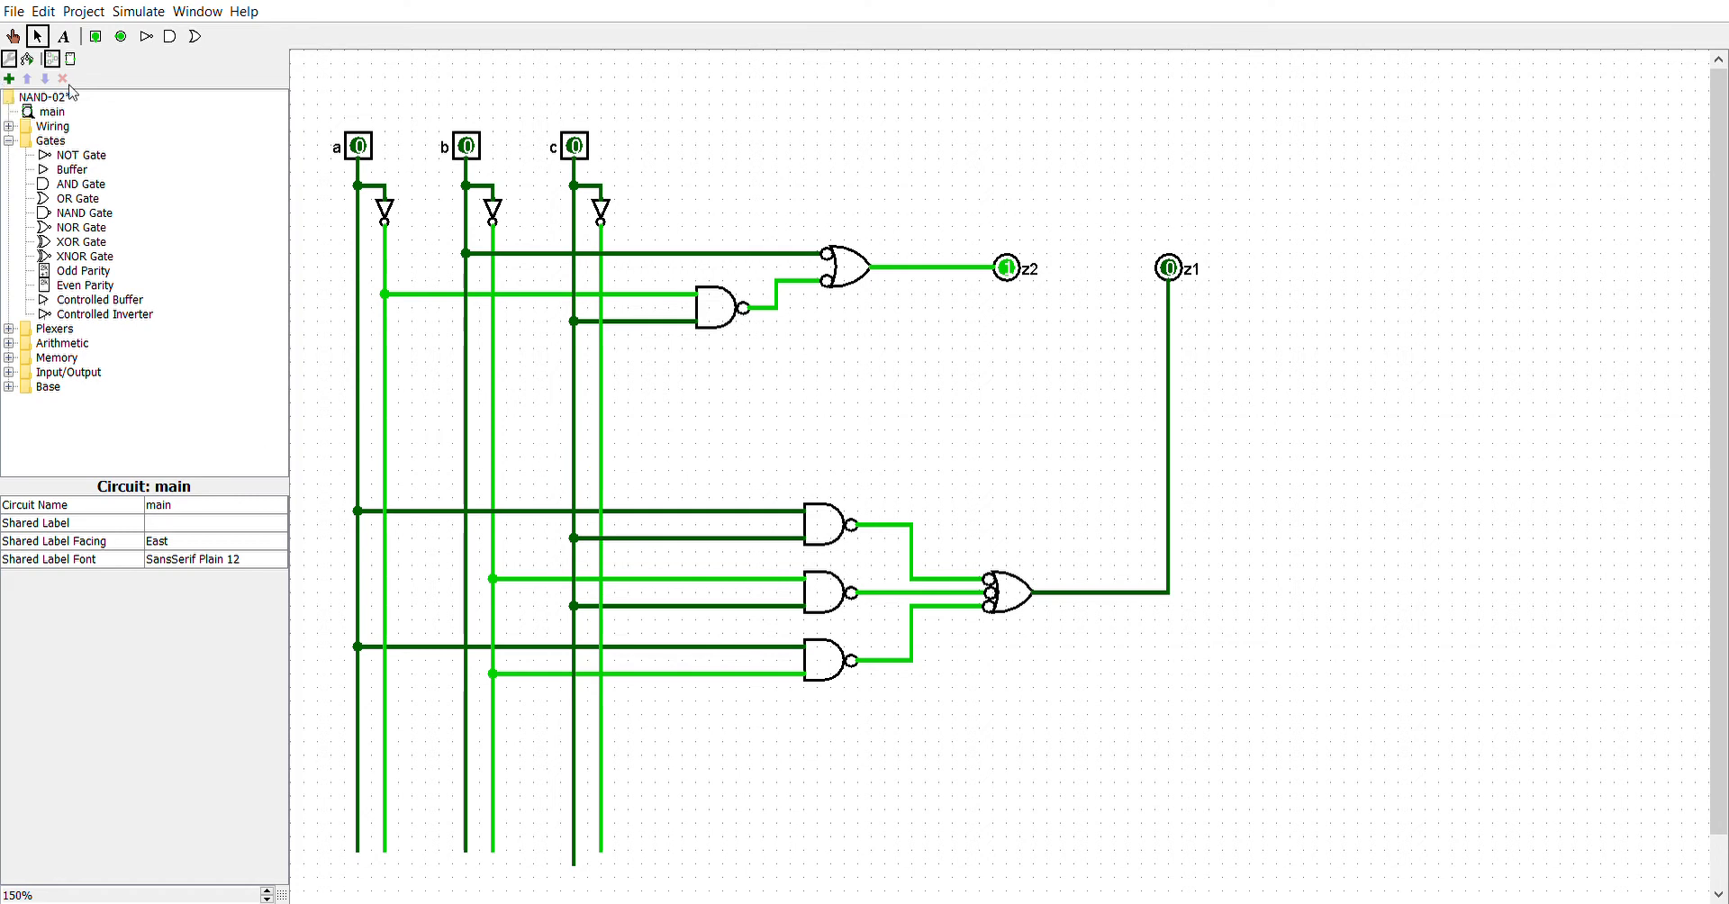
- Save the changes to the NAND-02 circuit file
left_click(14, 11)
left_click(45, 131)
left_click(13, 12)
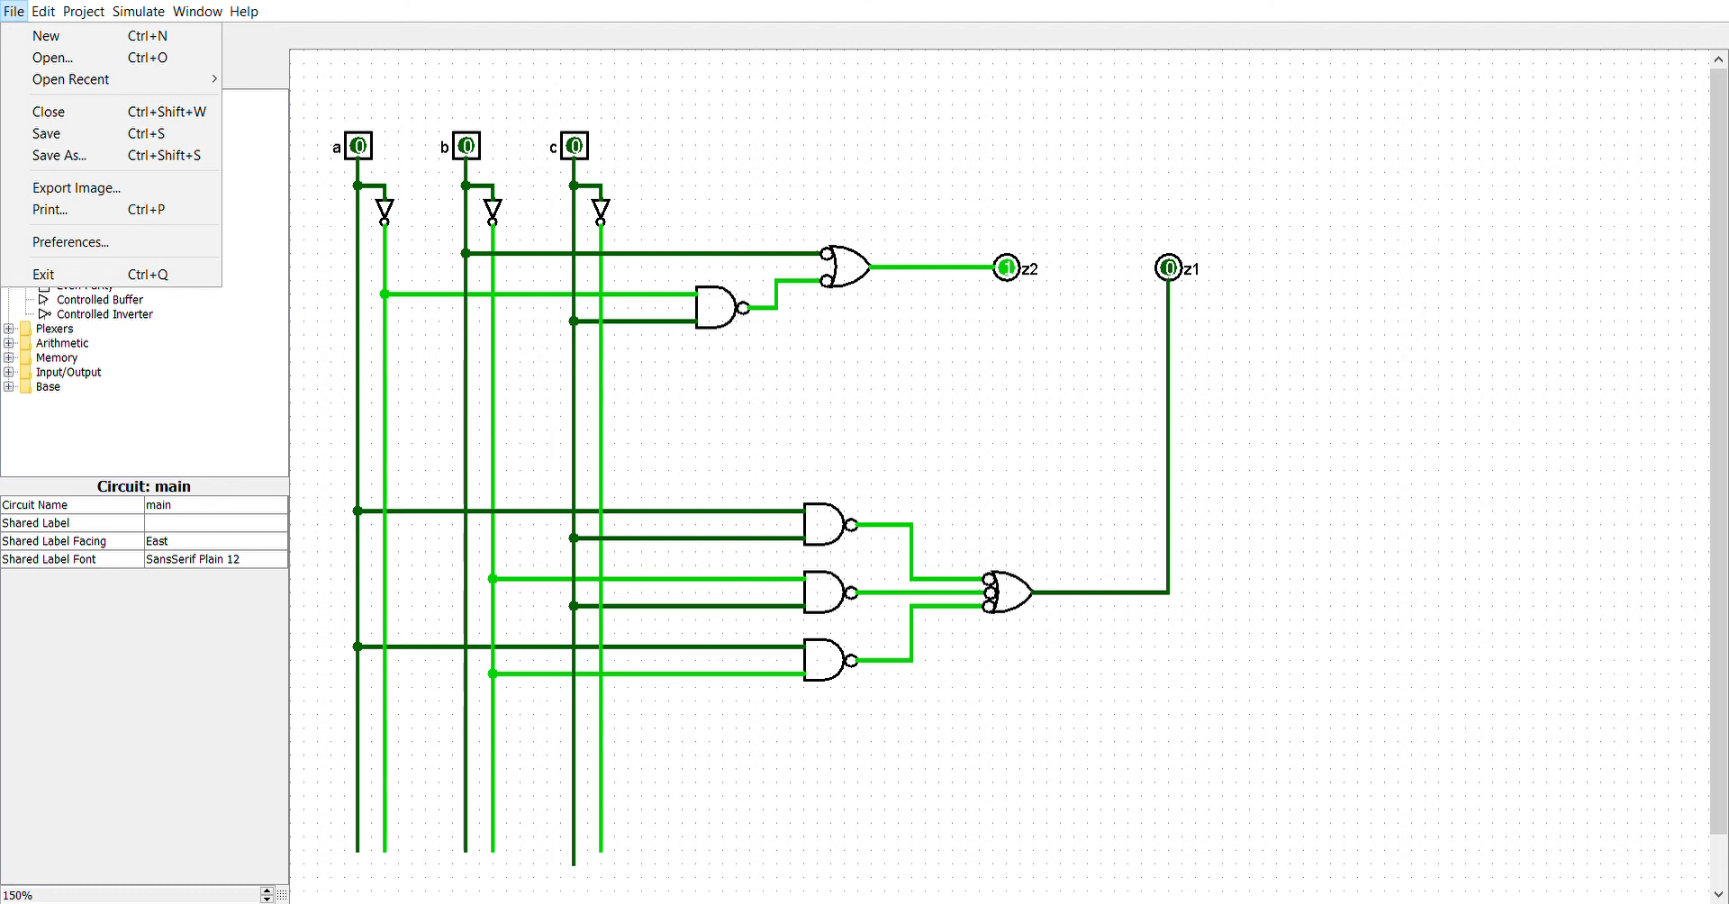
mouse_move(47, 10)
mouse_move(52, 86)
key("Escape")
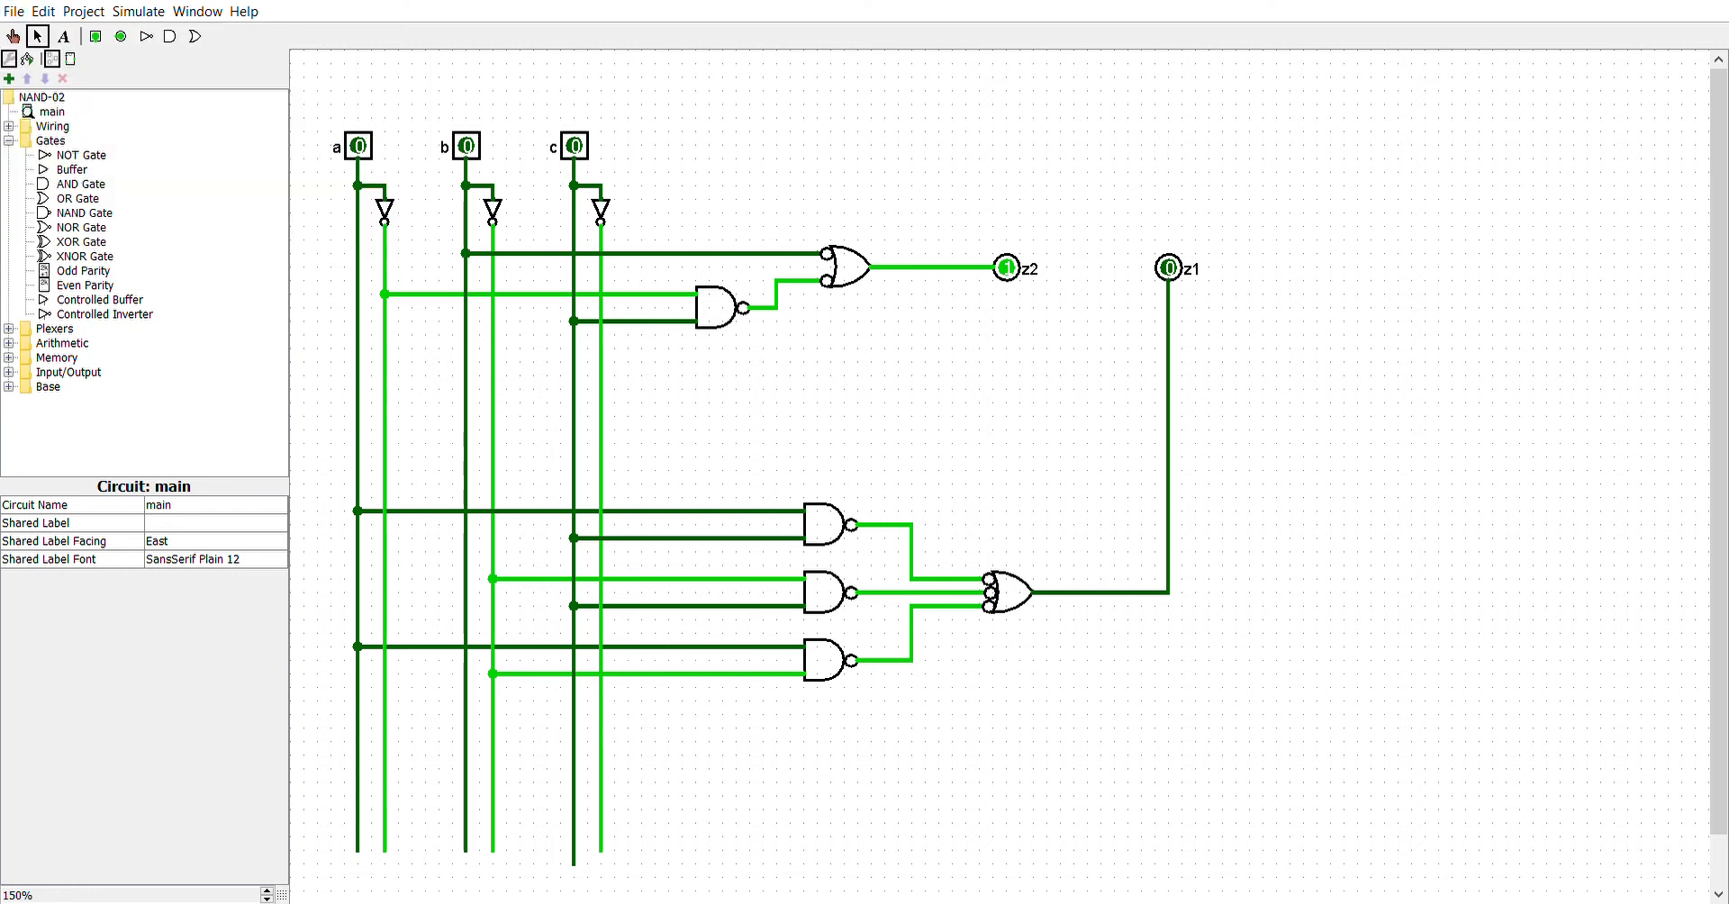
- Switch the upper input wire of z2's OR gate to inverted b and return it to b
left_click(847, 275)
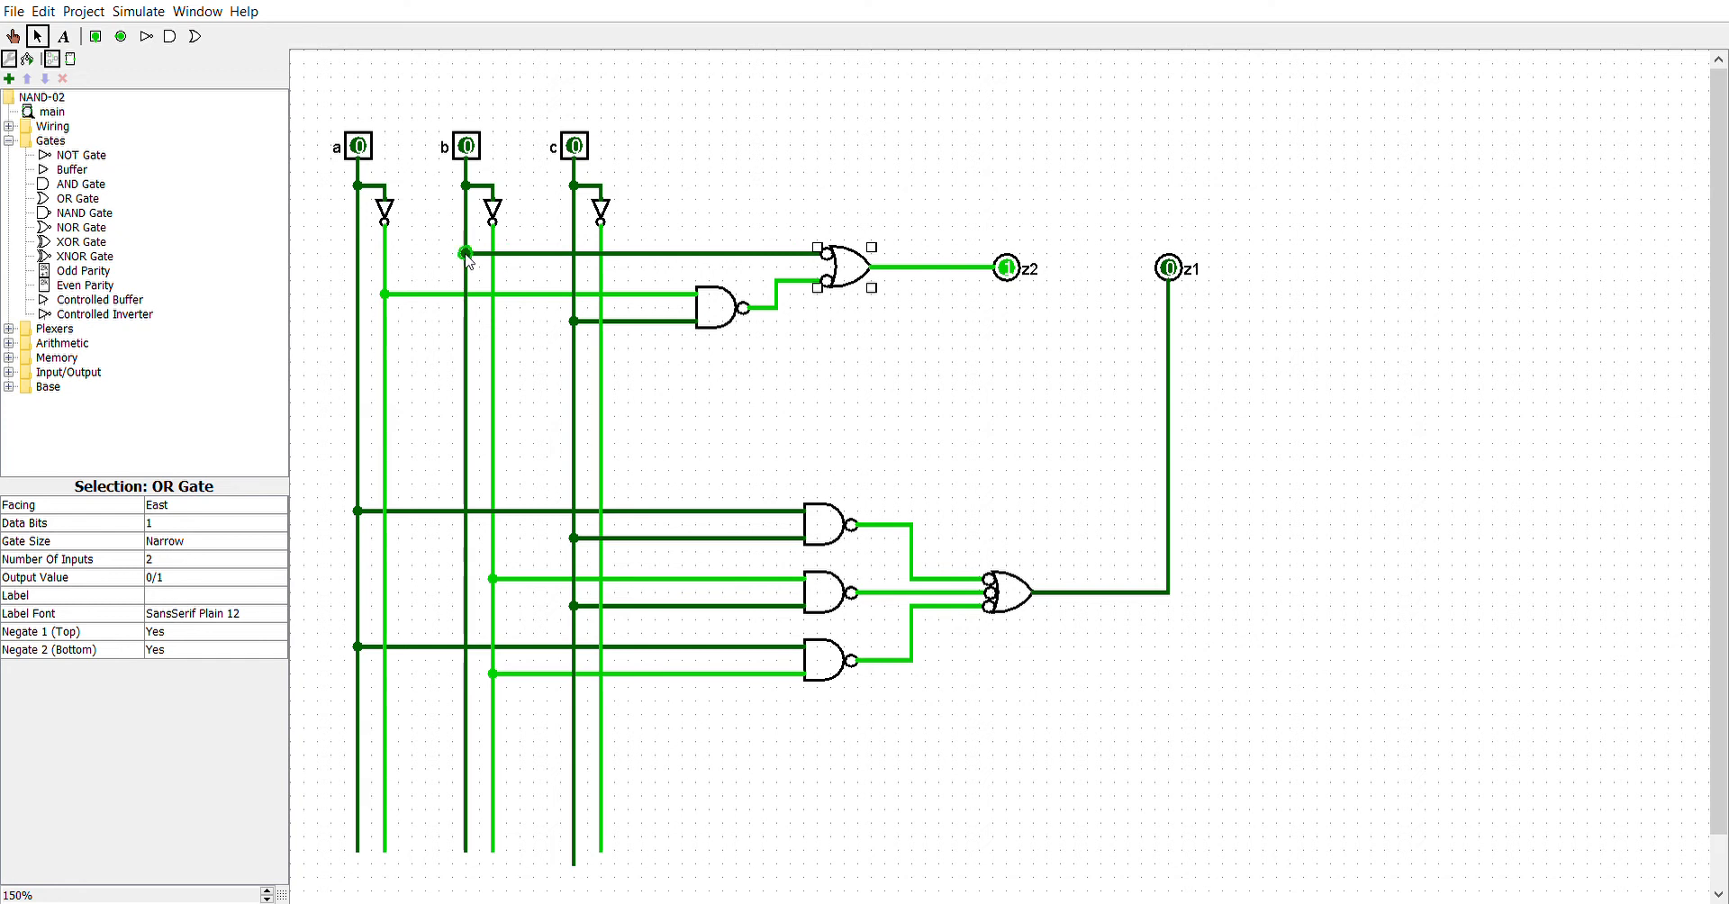
left_click_drag(470, 257, 494, 259)
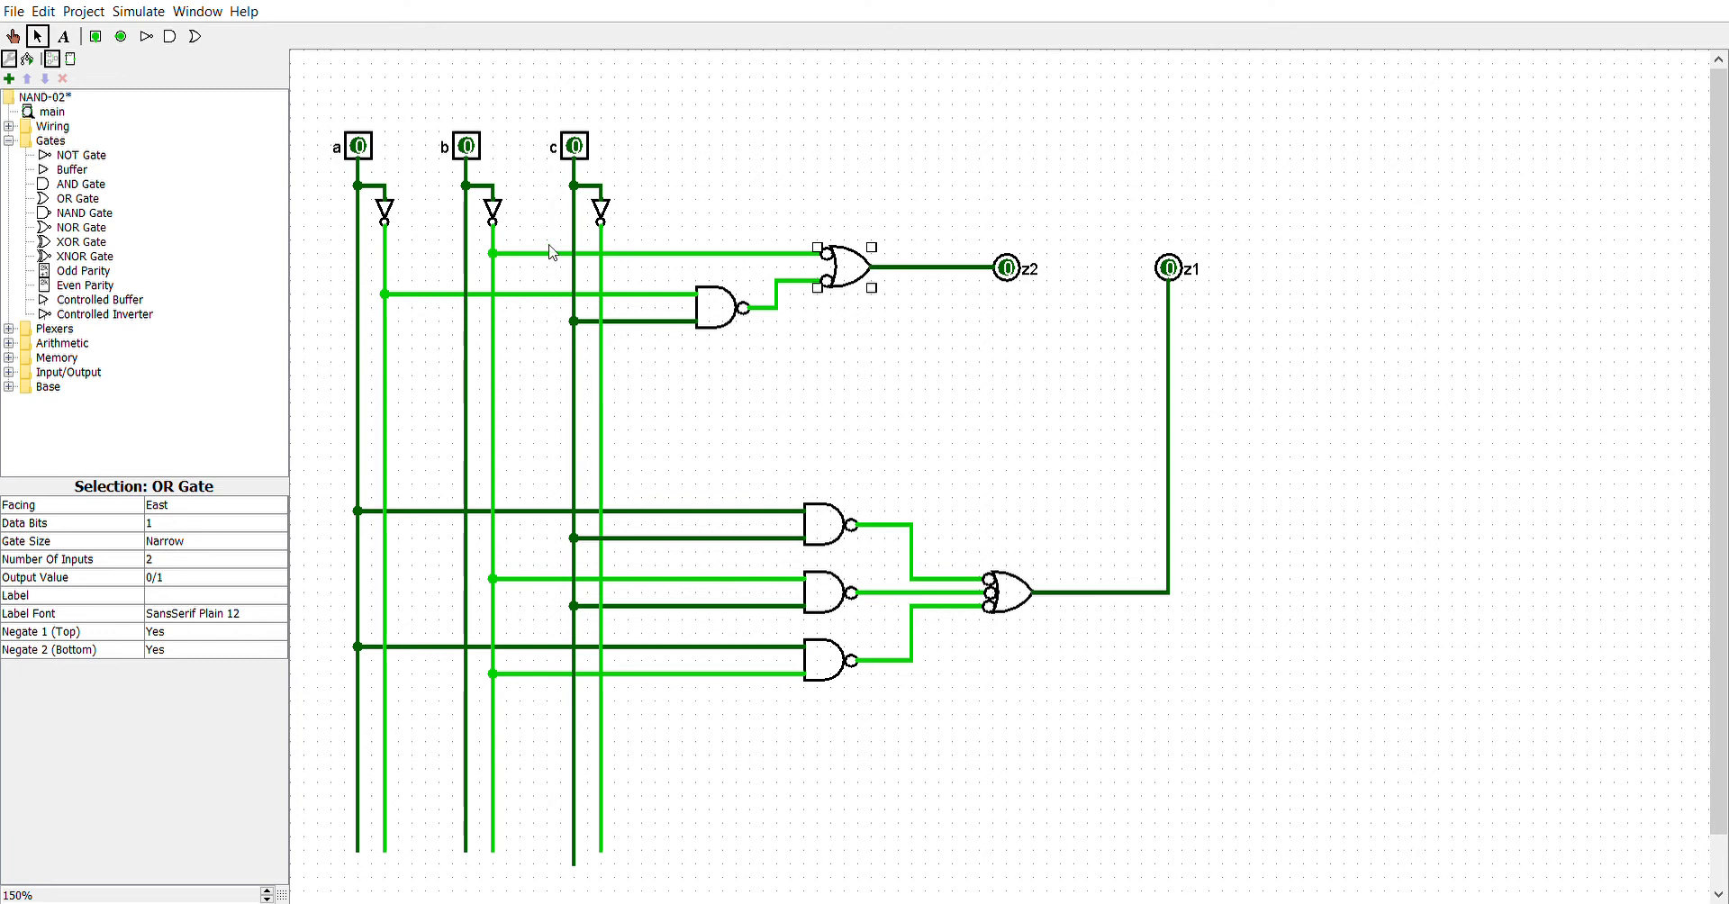
left_click_drag(494, 254, 466, 255)
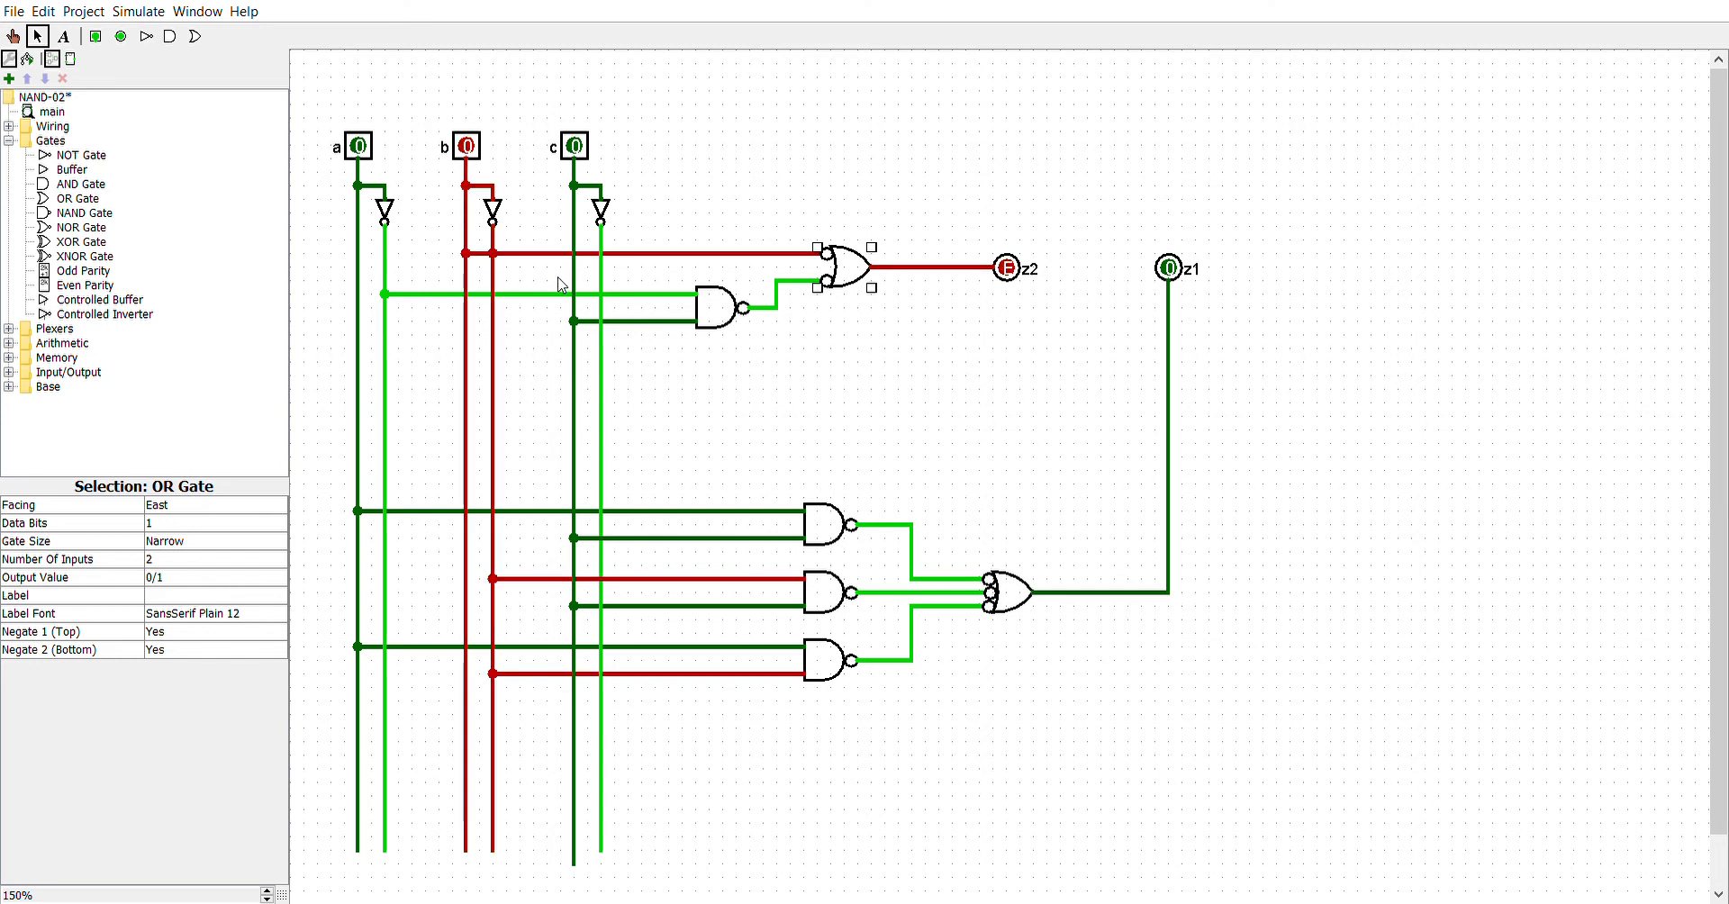
key("ctrl+z")
mouse_move(494, 254)
left_mouse_down()
mouse_move(556, 255)
mouse_move(466, 253)
left_mouse_up()
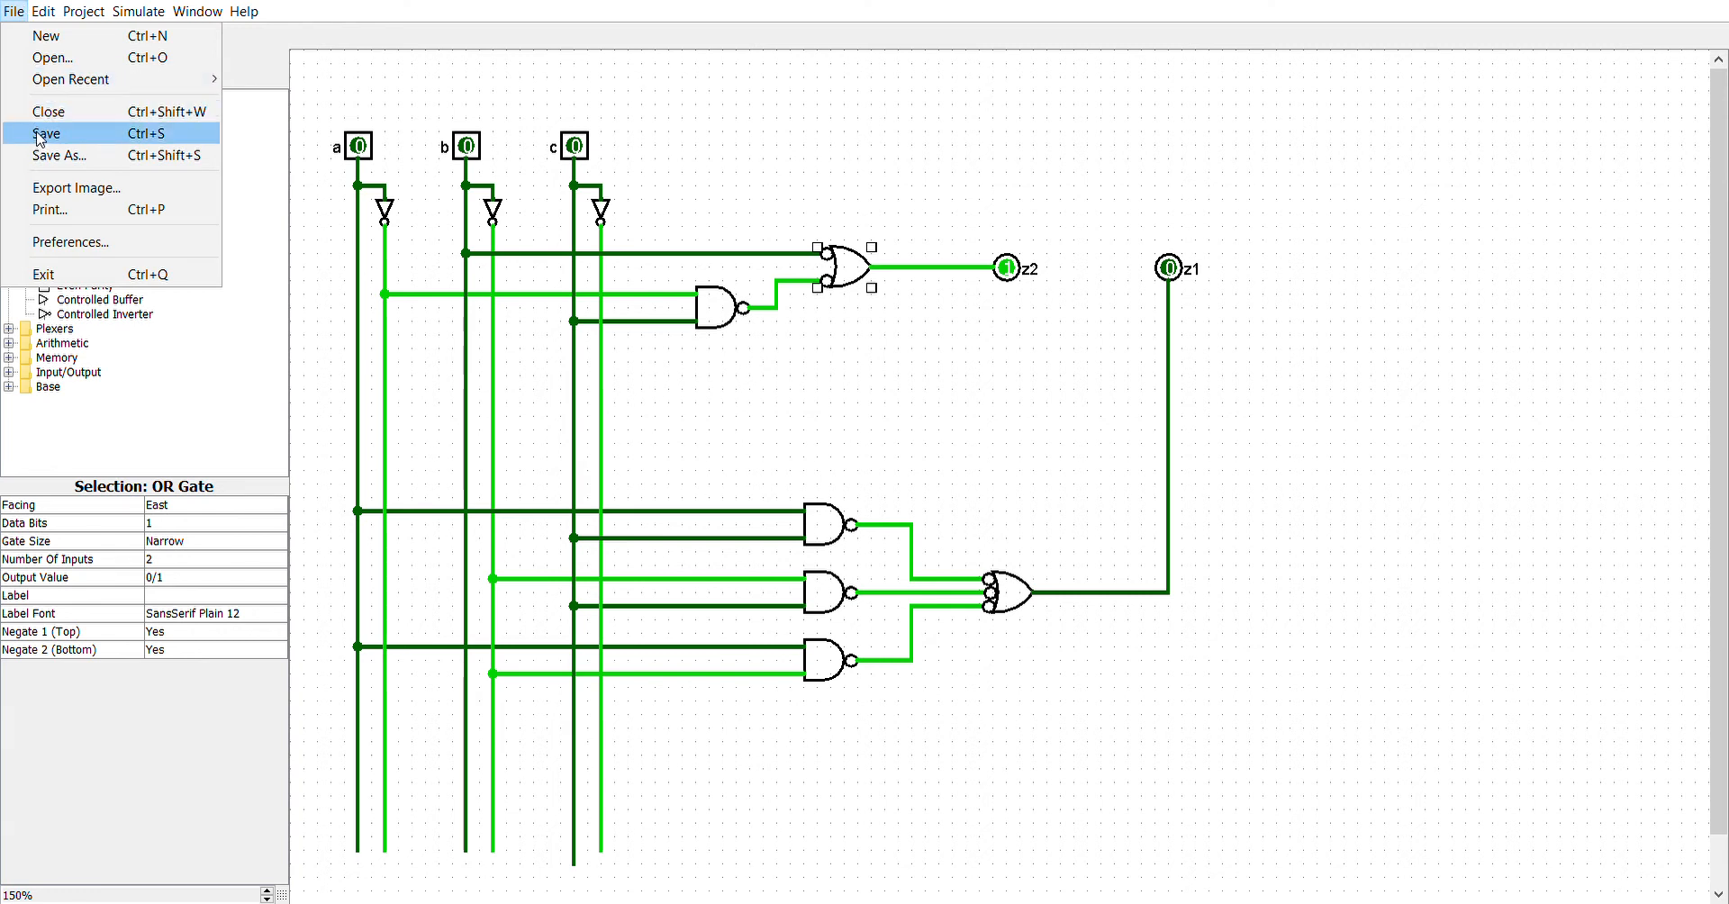
- Save the NAND-02 circuit and open the recent file AND-OR-DEMO-02.circ
left_click(47, 134)
left_click(43, 10)
mouse_move(15, 11)
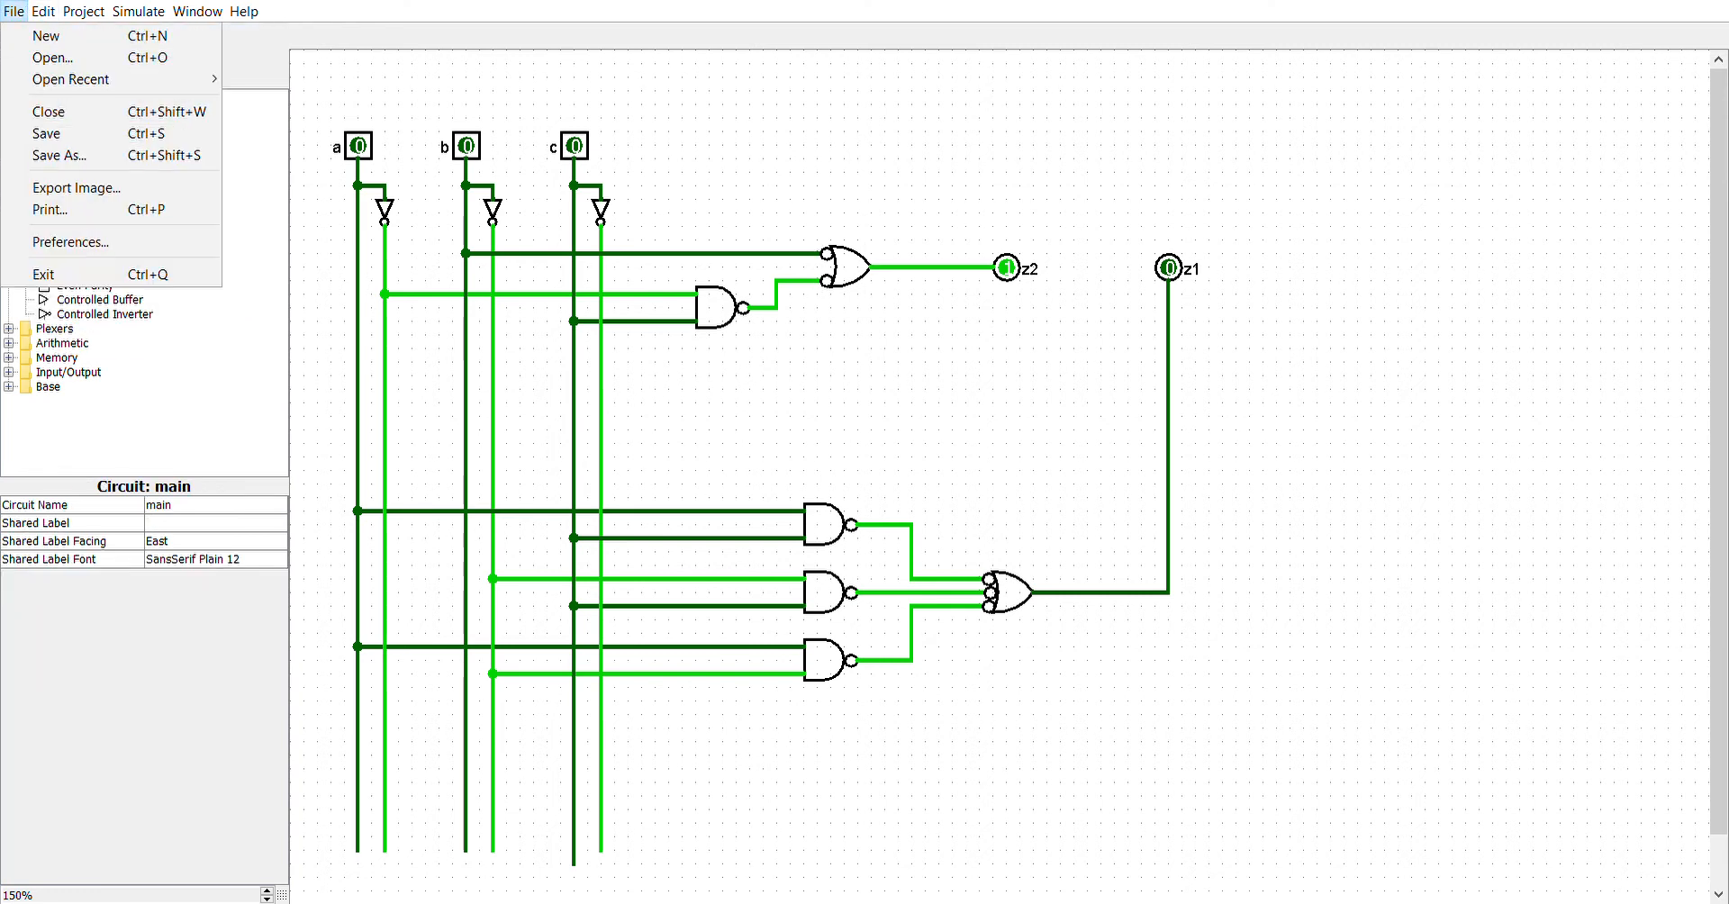
mouse_move(108, 80)
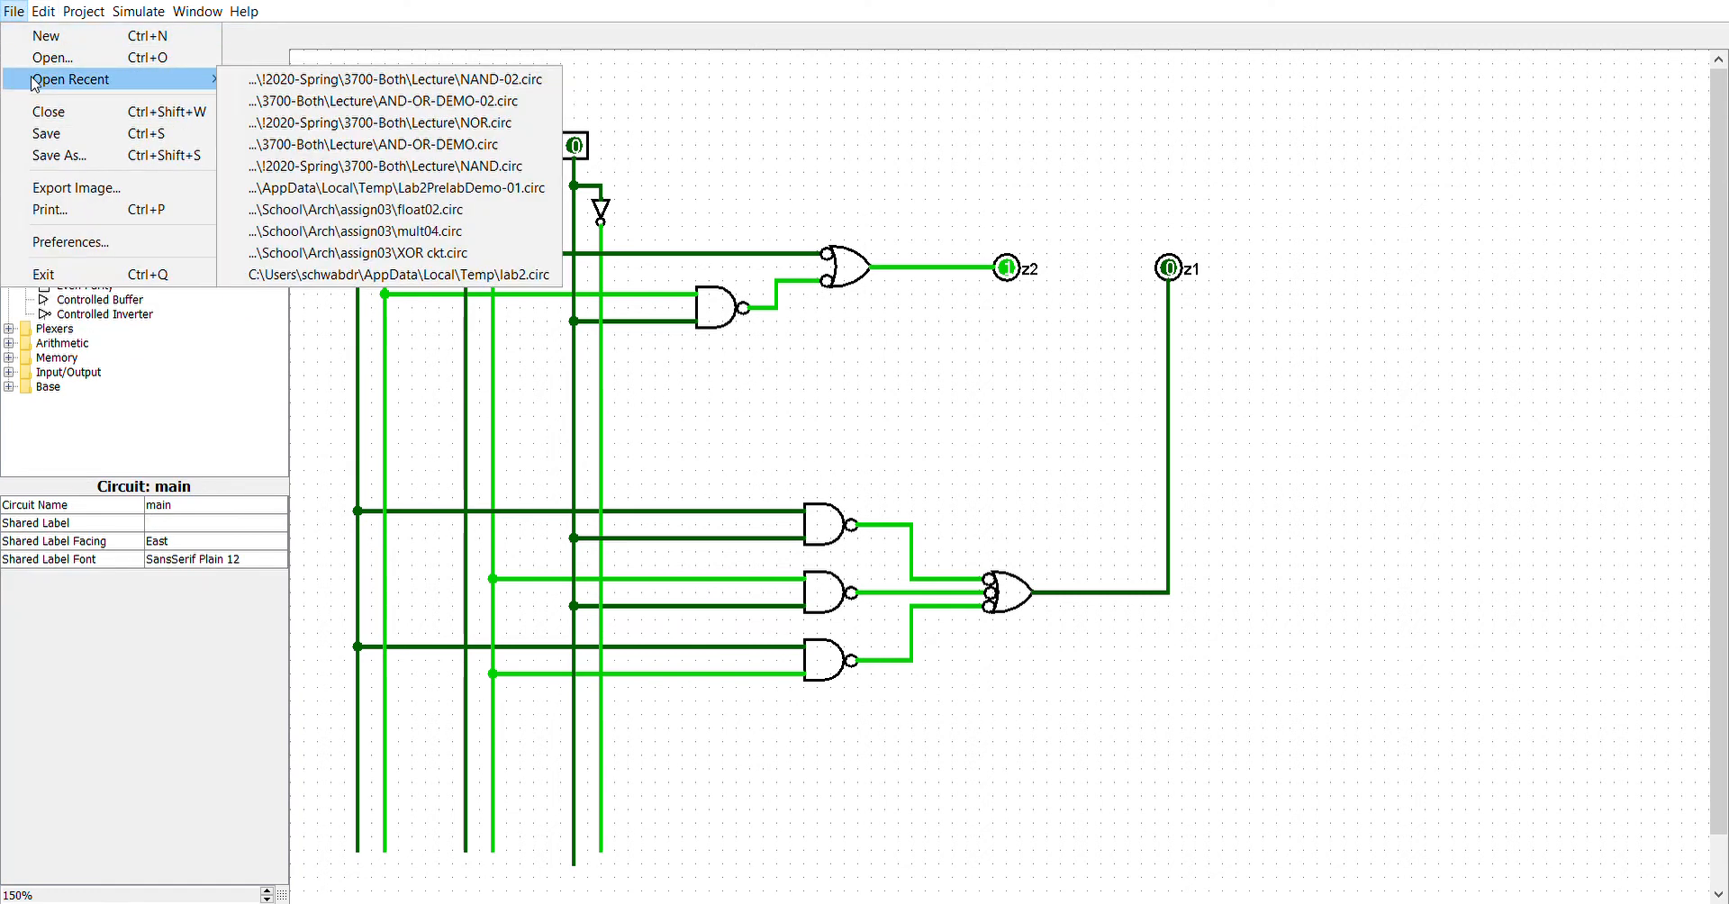
left_click(339, 101)
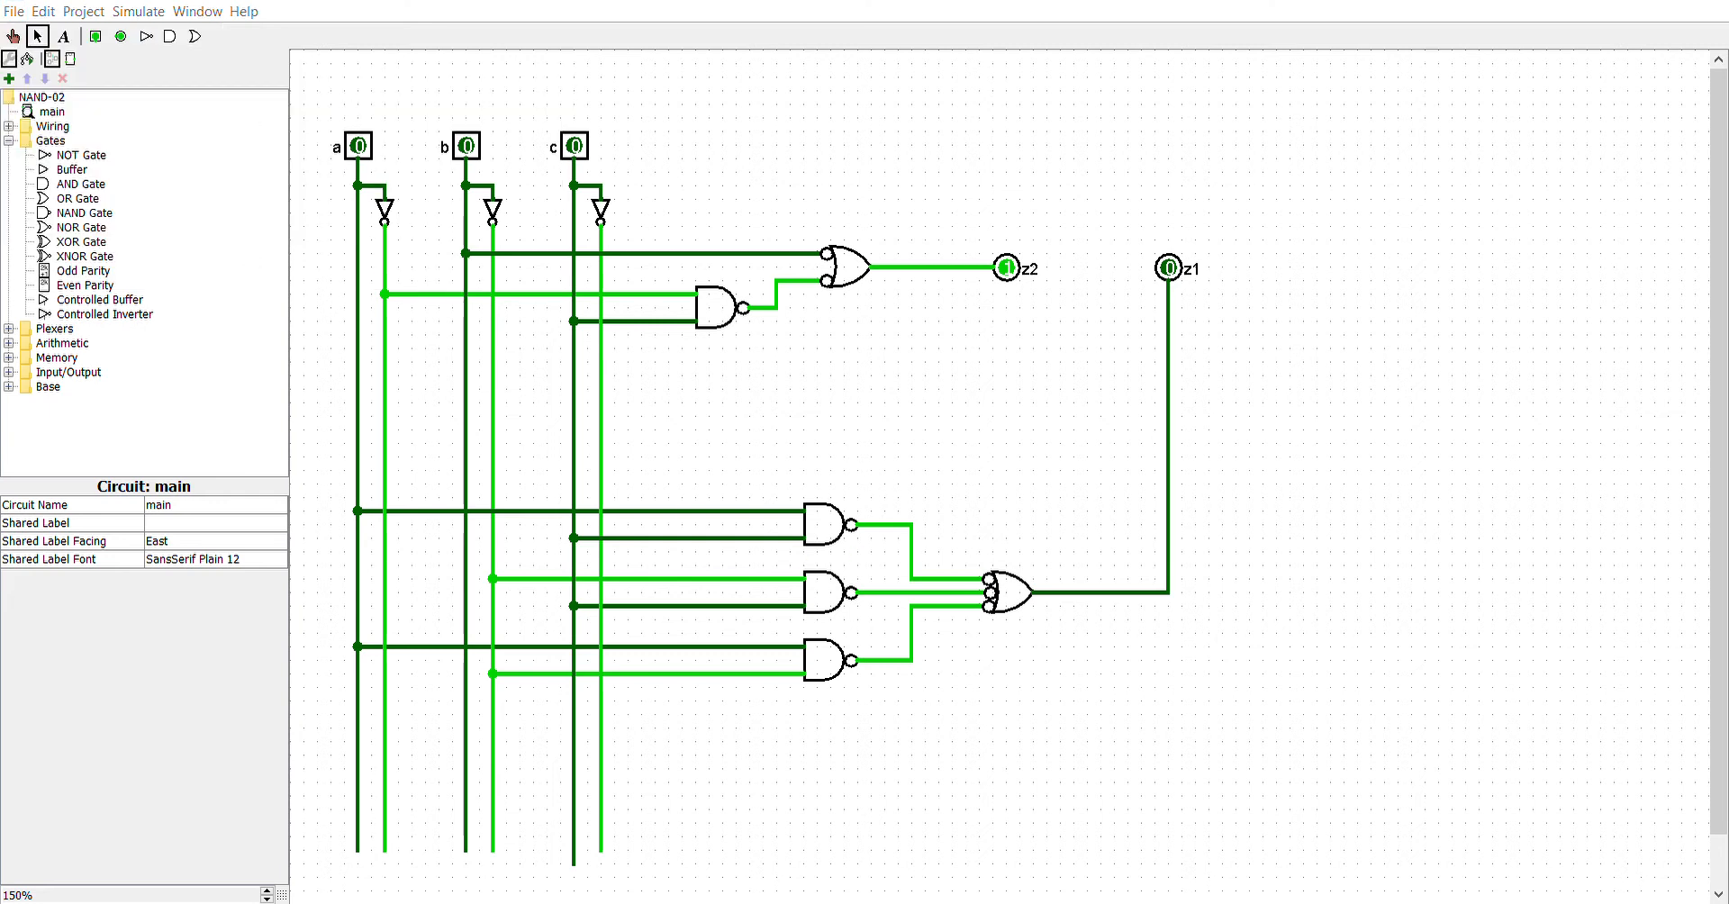